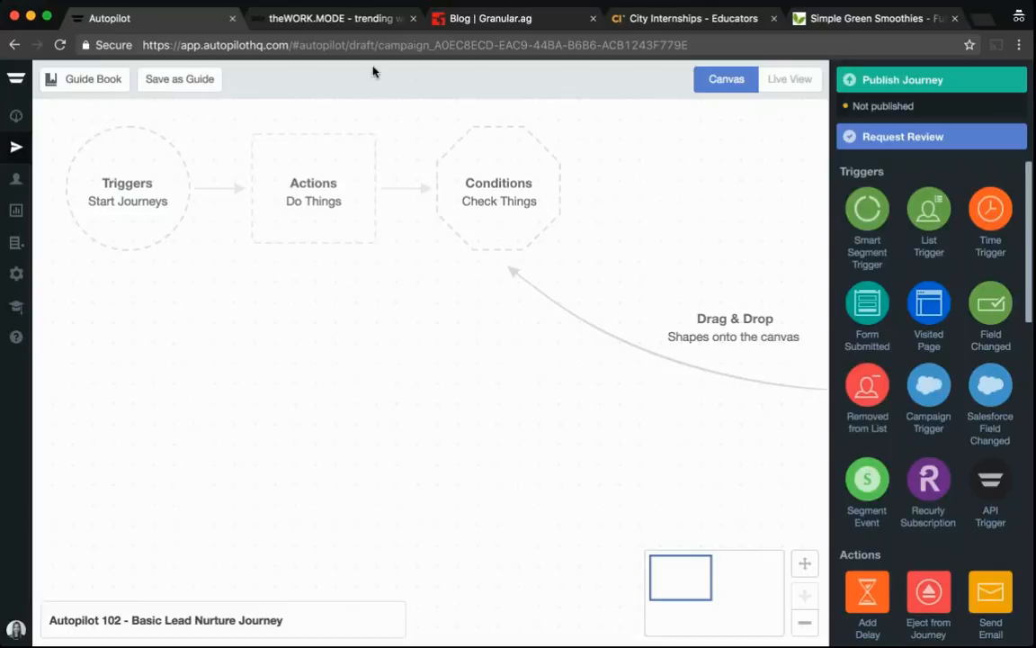
Glance at the theWORK.MODE website tab and return to the journey canvas
left_click(356, 20)
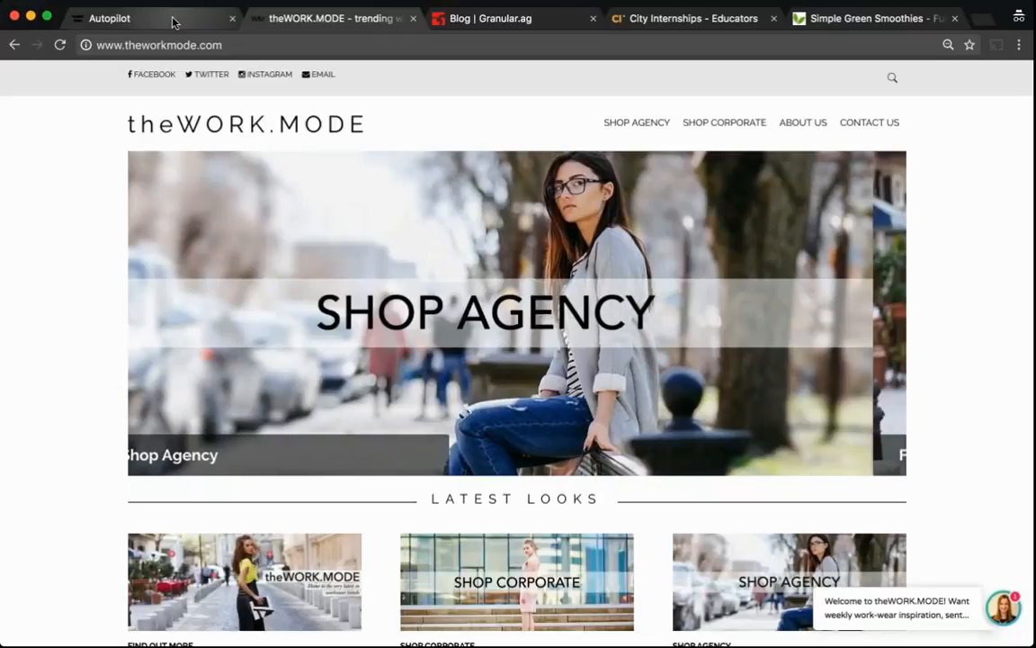
left_click(174, 22)
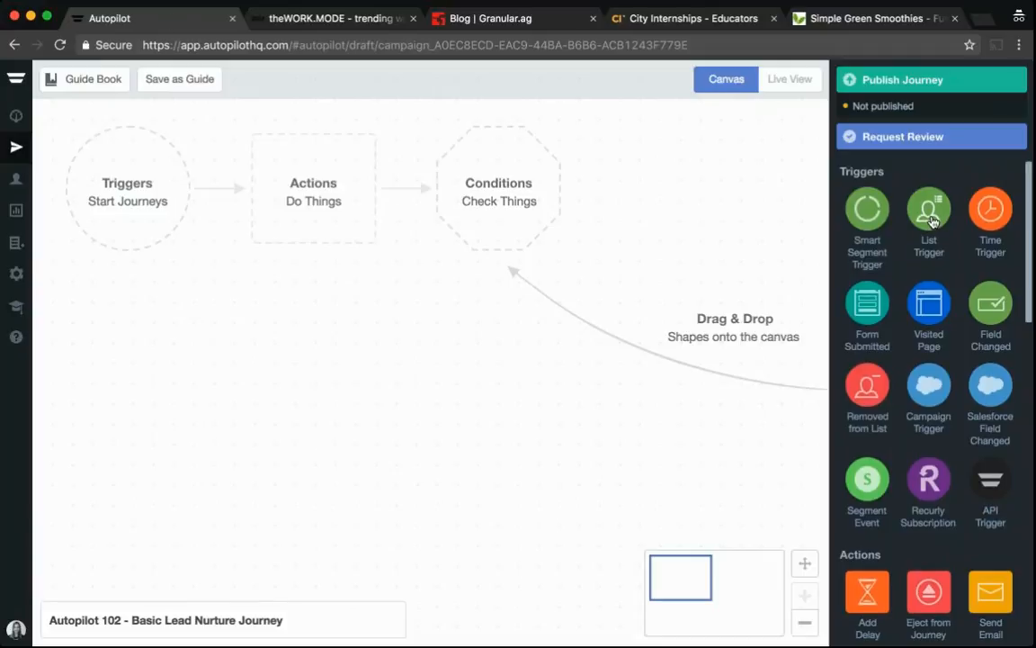
Place a List Trigger on the canvas followed by a row of alternating Send Email and Add Delay shapes
left_click_drag(931, 220, 142, 228)
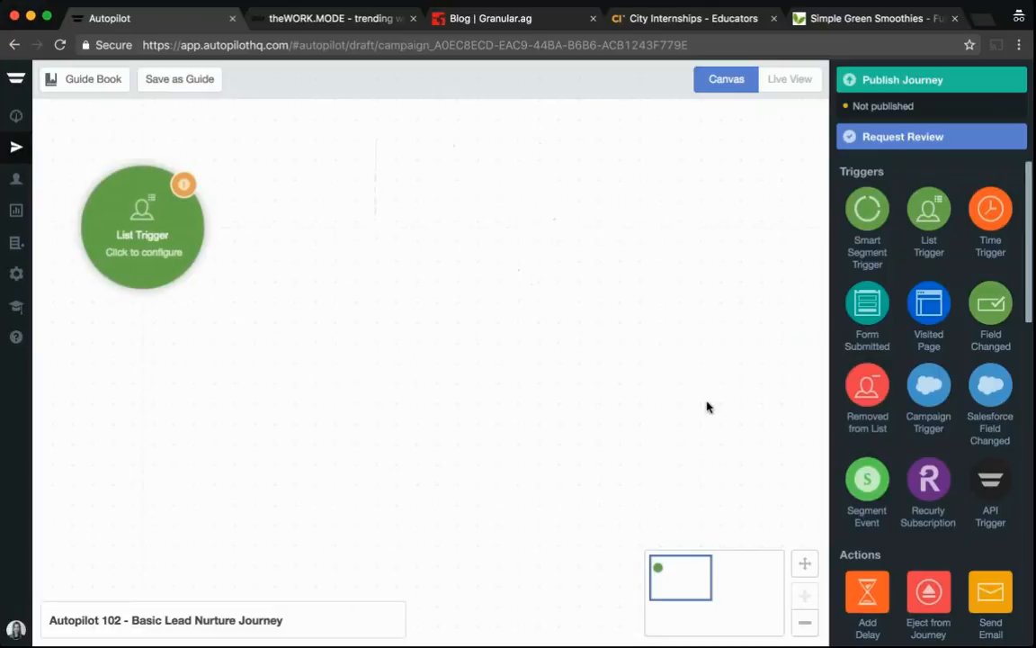
left_click(803, 621)
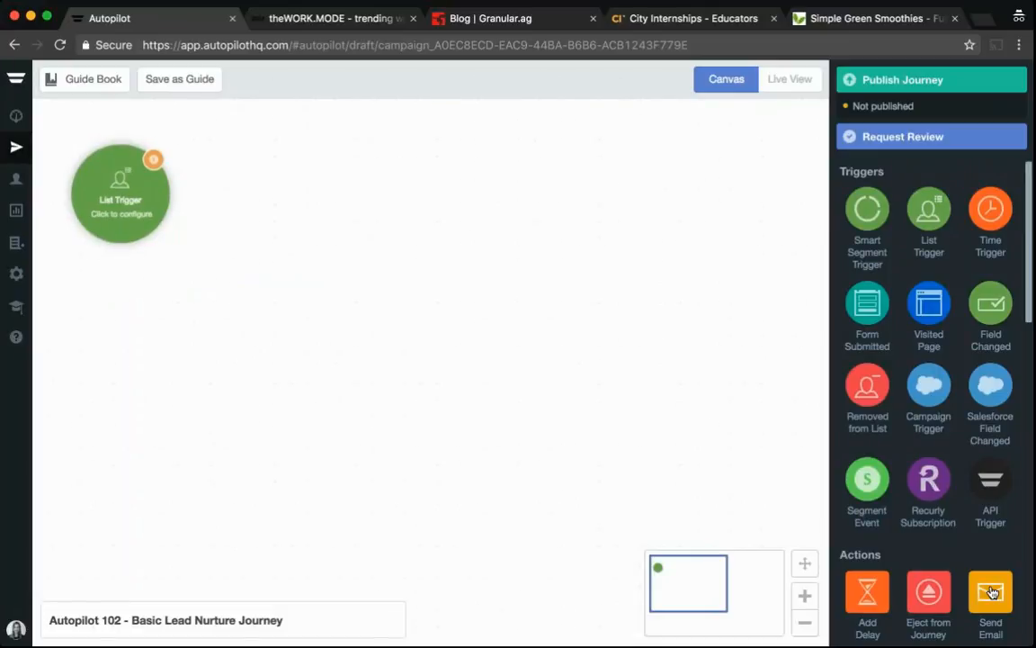
left_click_drag(993, 592, 279, 193)
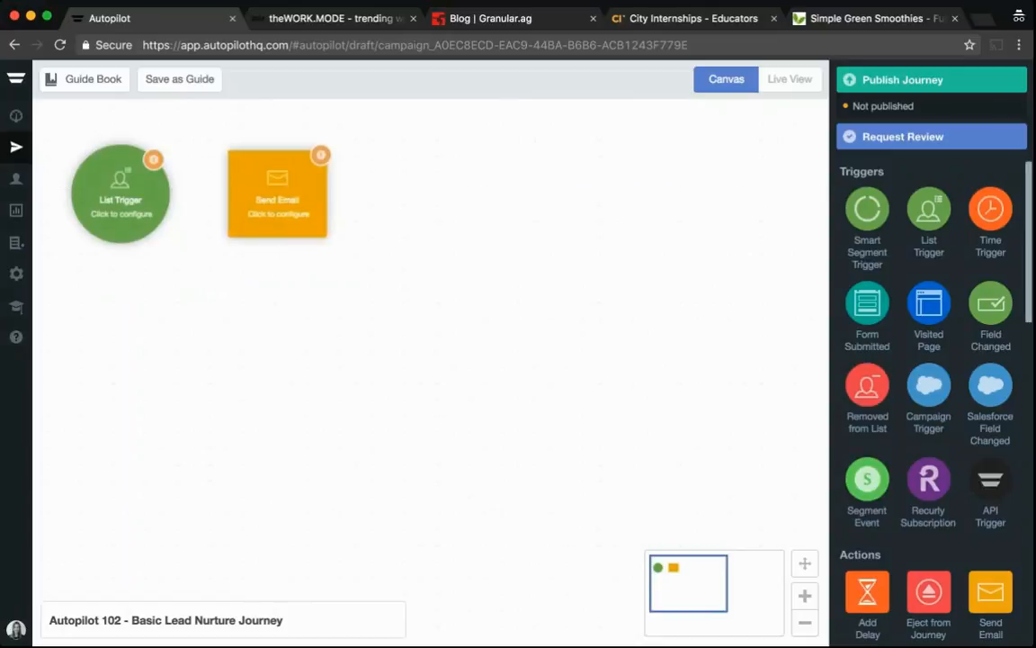
left_click_drag(868, 592, 469, 197)
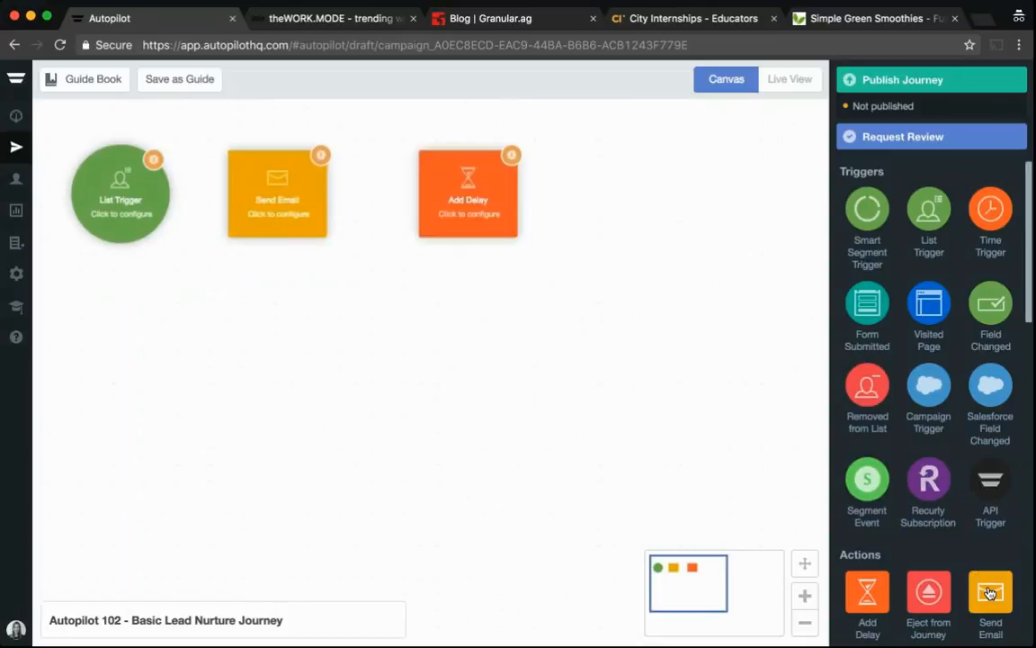
left_click_drag(990, 593, 647, 184)
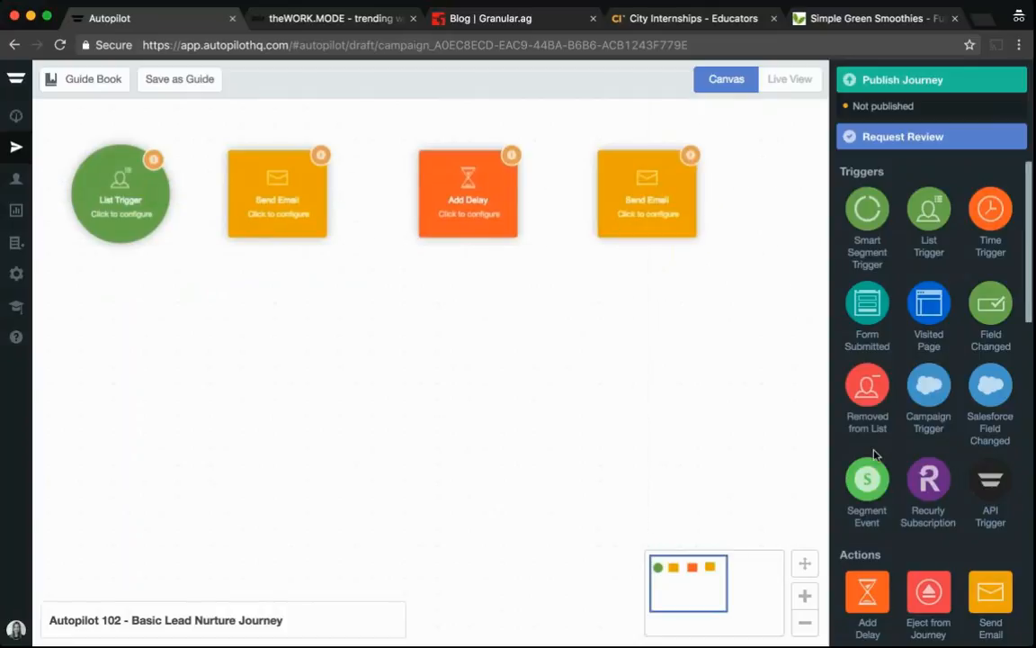
left_click_drag(867, 591, 805, 193)
Extend the row further right with another Send Email, Add Delay and Send Email shape
left_click_drag(725, 583, 760, 583)
left_click_drag(993, 597, 644, 194)
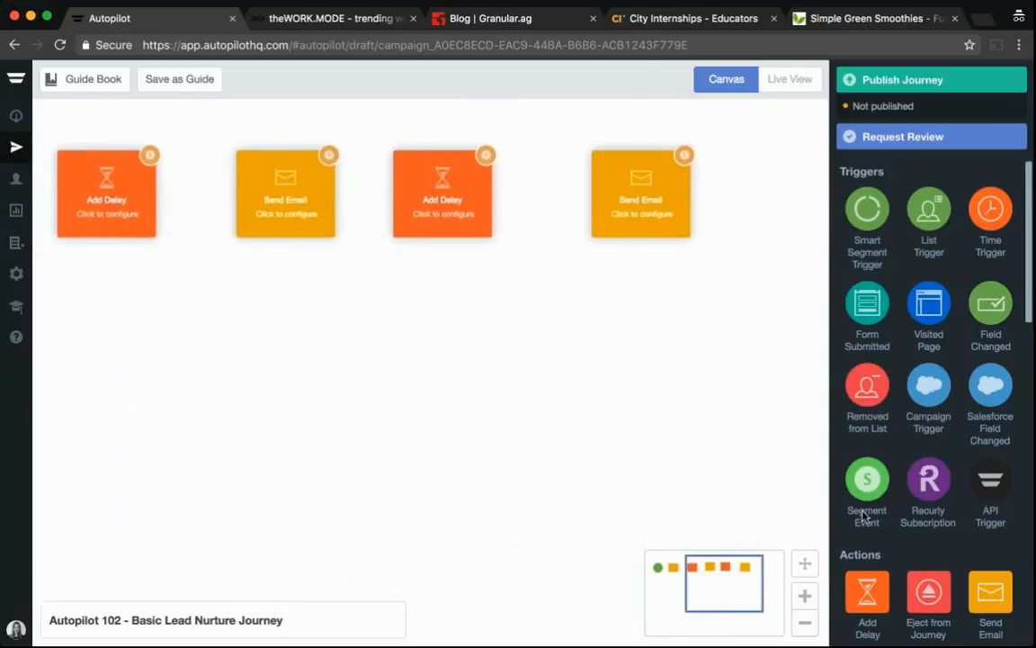
left_click_drag(864, 515, 789, 178)
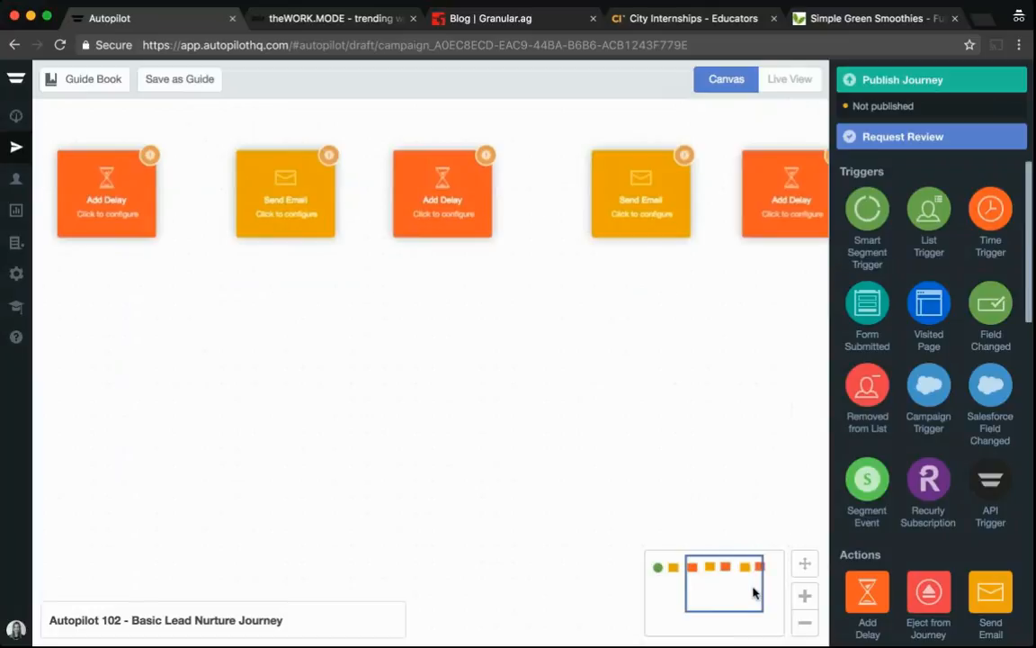
left_click_drag(754, 591, 776, 591)
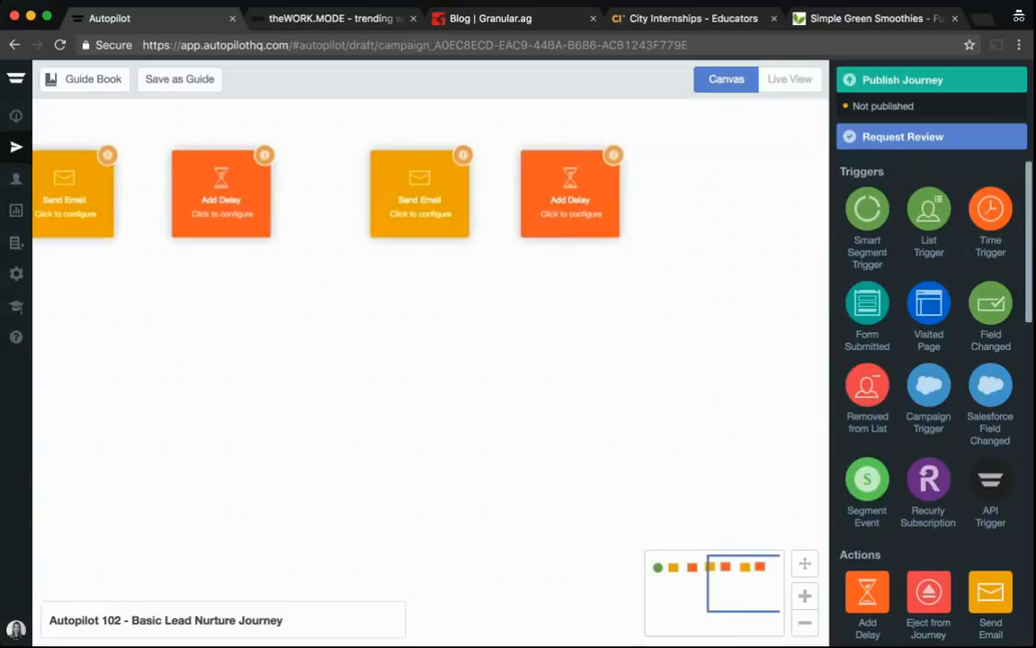
left_click_drag(990, 591, 732, 193)
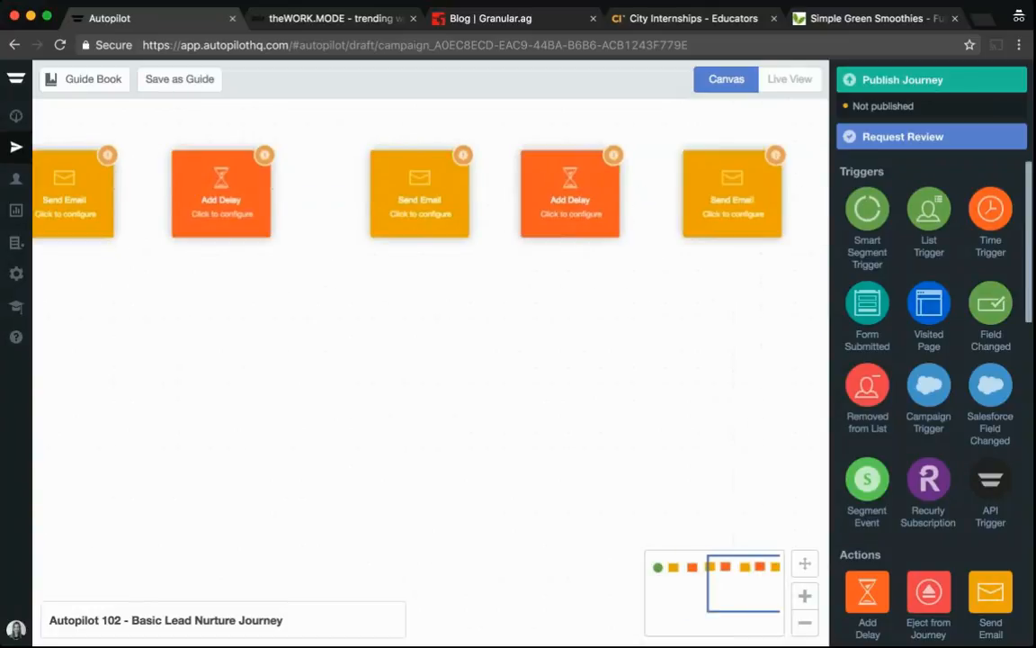
left_click(805, 621)
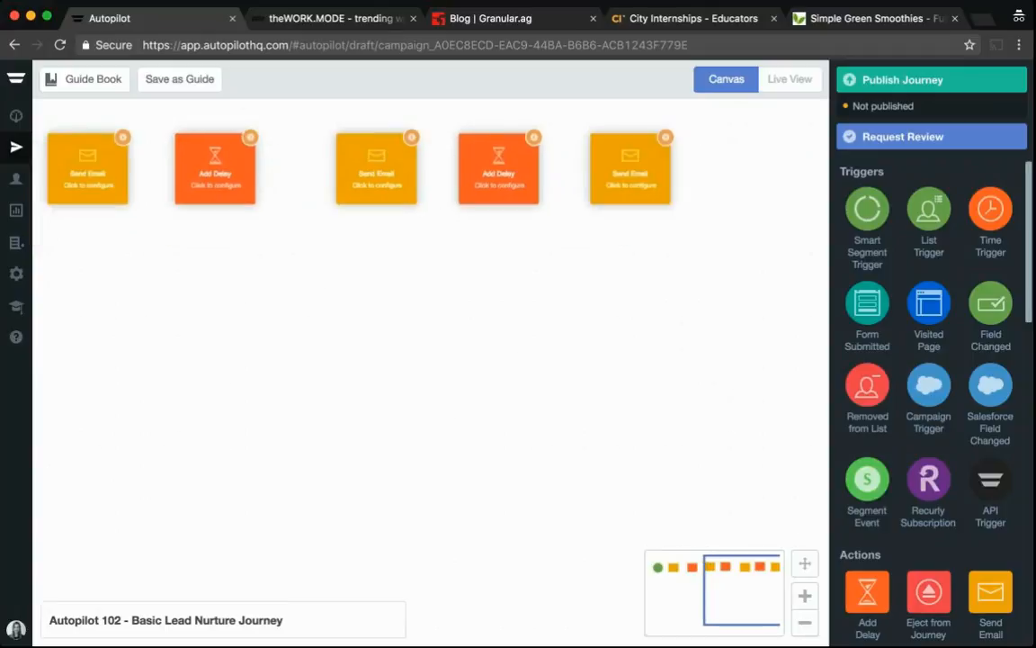
Connect the List Trigger to the first Send Email and chain it through the next Add Delay, Send Email and Add Delay
left_click_drag(928, 209, 184, 151)
mouse_move(282, 173)
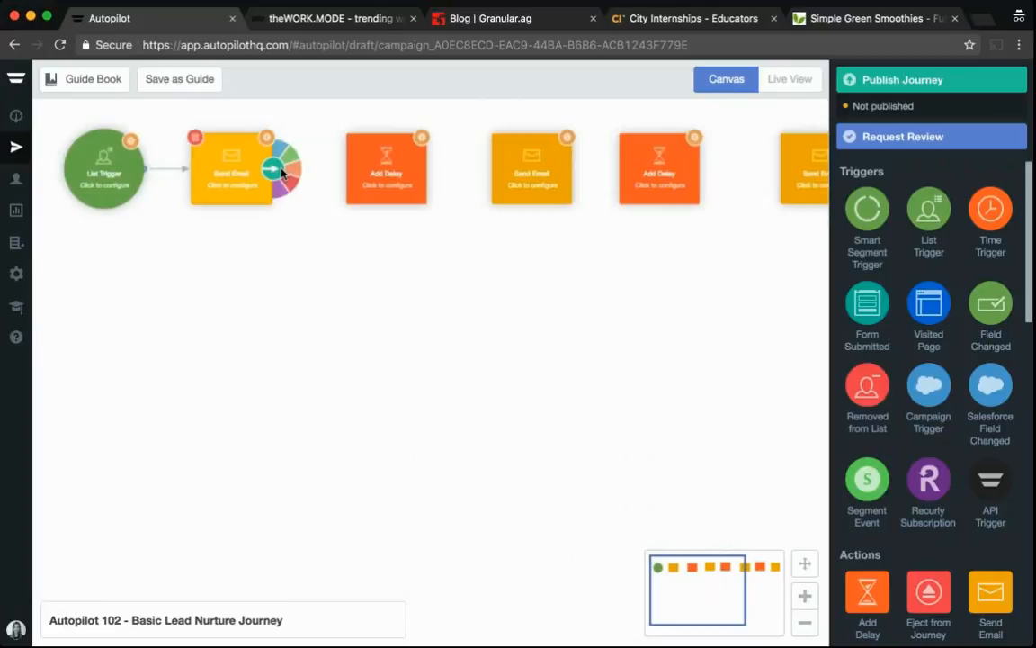
left_click_drag(281, 171, 360, 175)
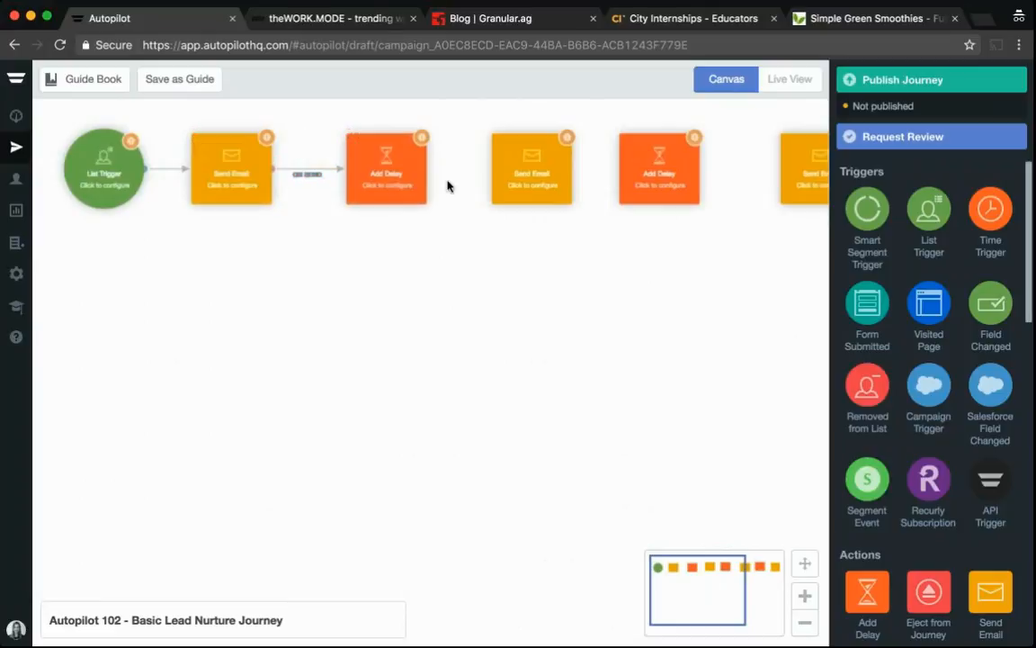
mouse_move(430, 168)
left_click_drag(429, 169, 517, 169)
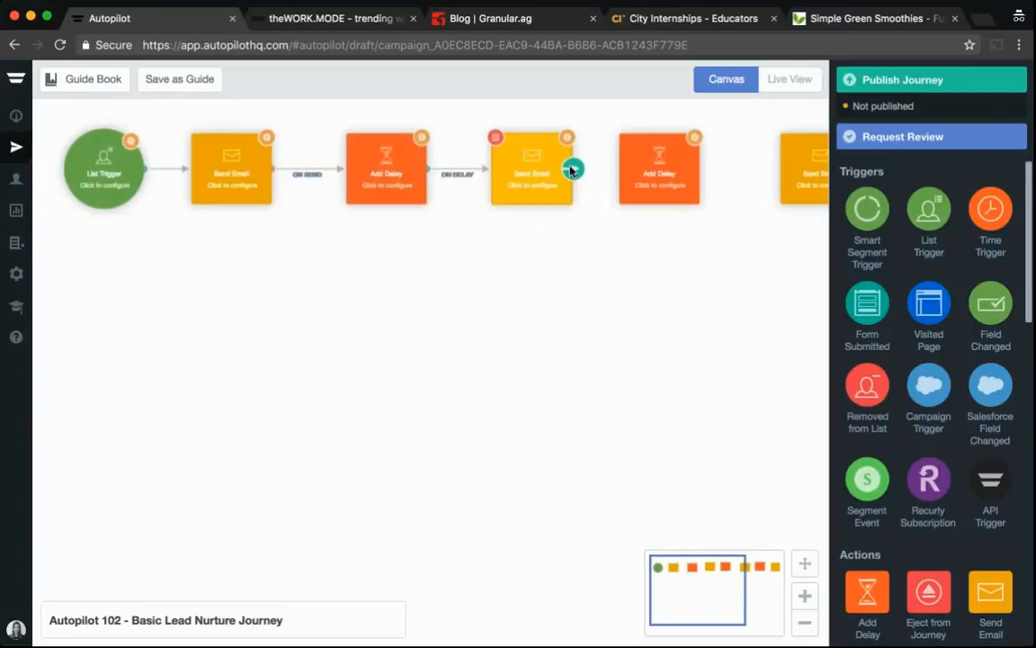
mouse_move(573, 172)
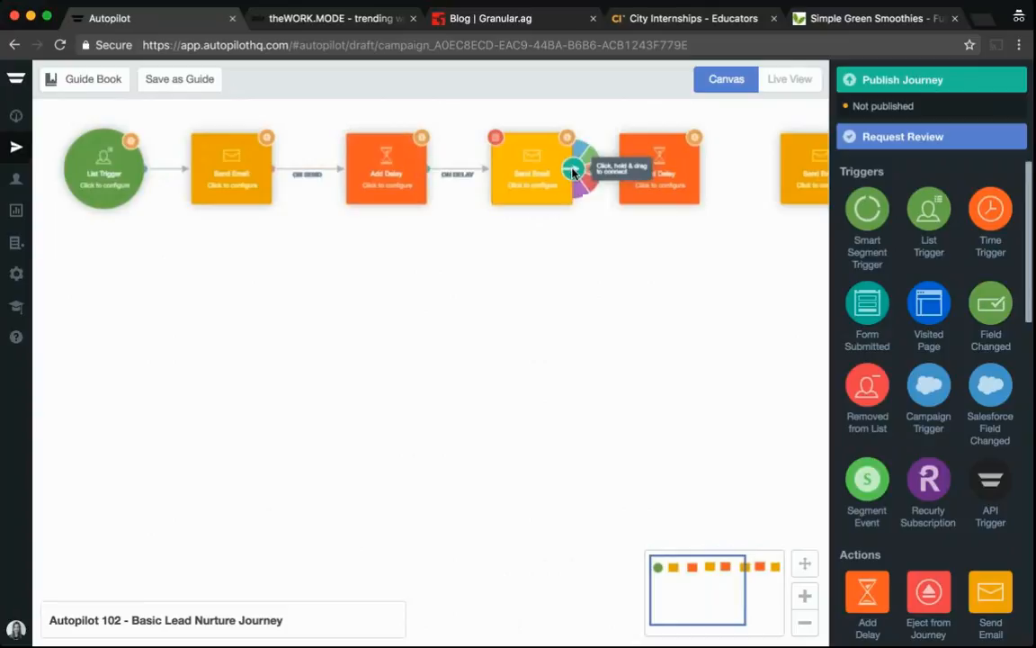
left_click_drag(573, 172, 644, 176)
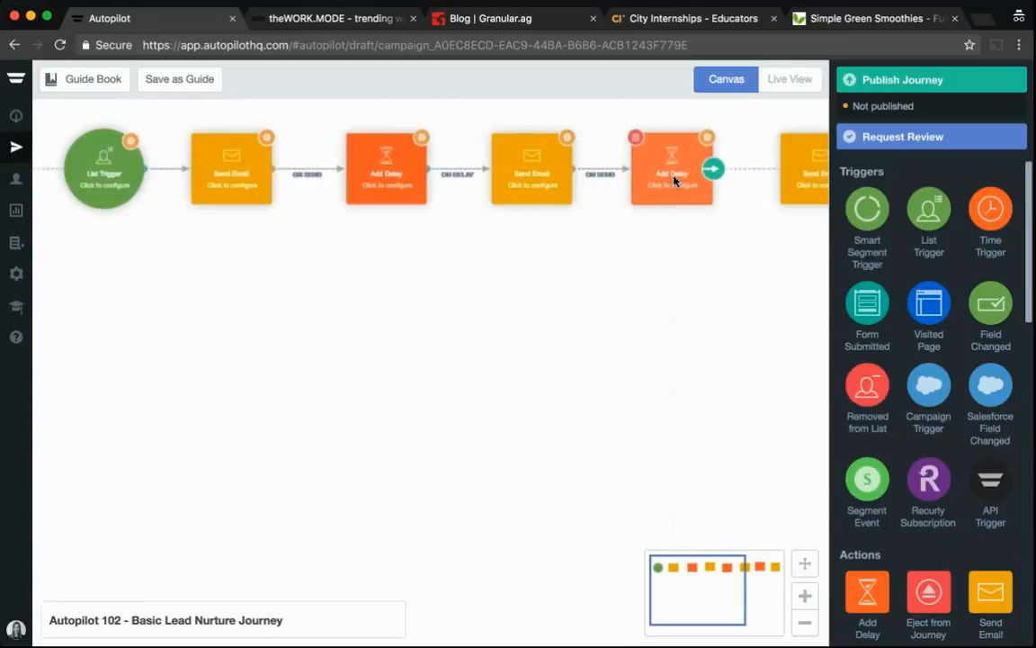
Connect the remaining Add Delay and Send Email shapes further along the chain
left_click_drag(673, 180, 796, 171)
left_click_drag(722, 599, 796, 599)
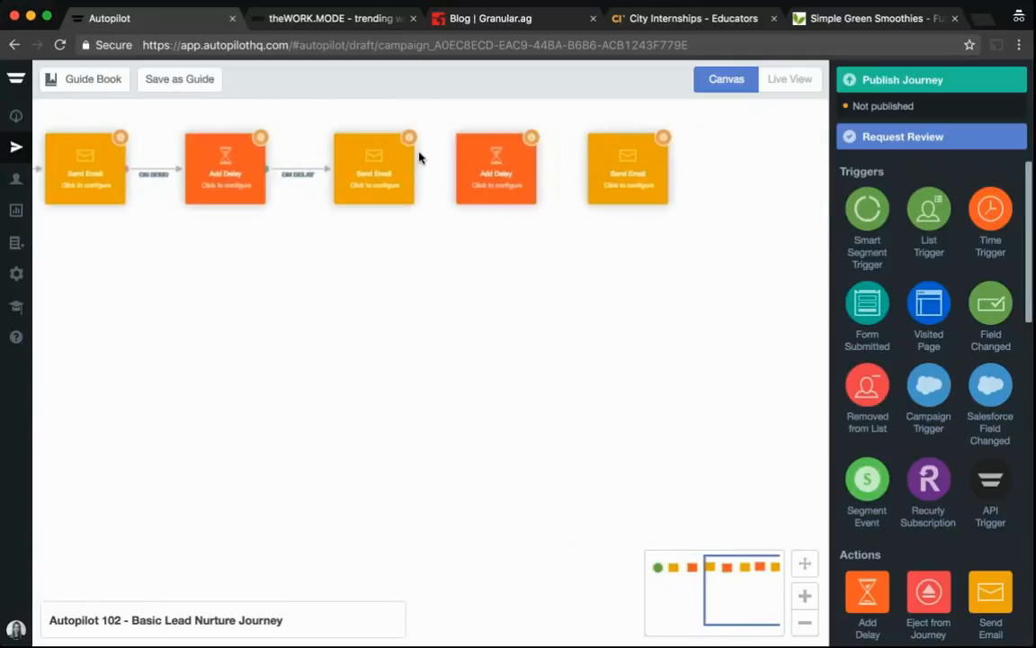
mouse_move(416, 167)
left_click_drag(420, 168, 608, 172)
left_click_drag(742, 591, 621, 573)
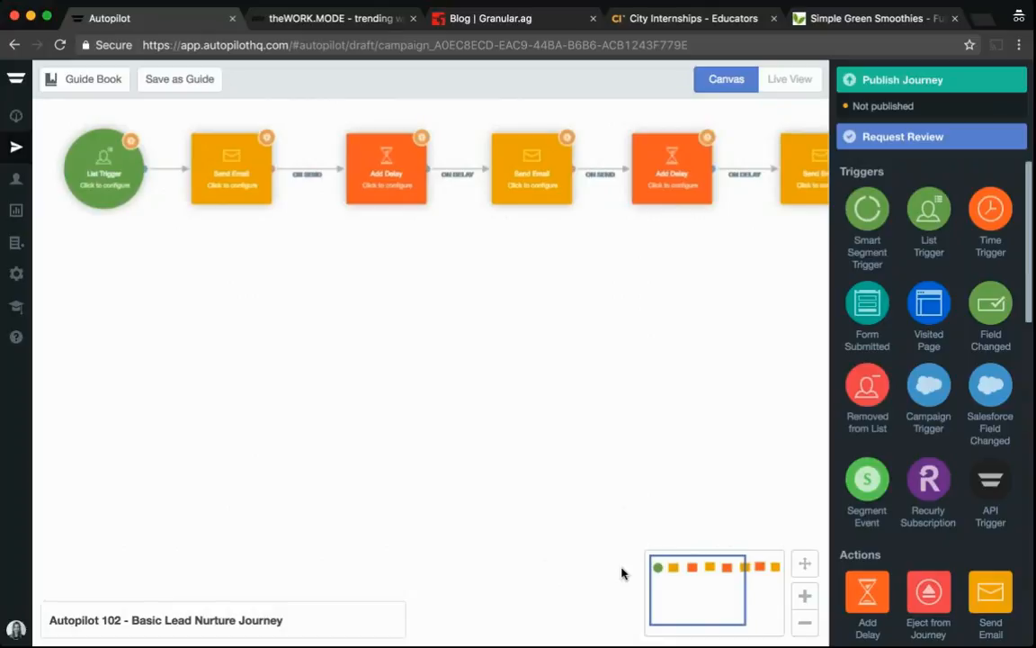
Configure the List Trigger to use the Lead Nurture Contacts - The Work Mode list, adding current and future contacts
mouse_move(102, 196)
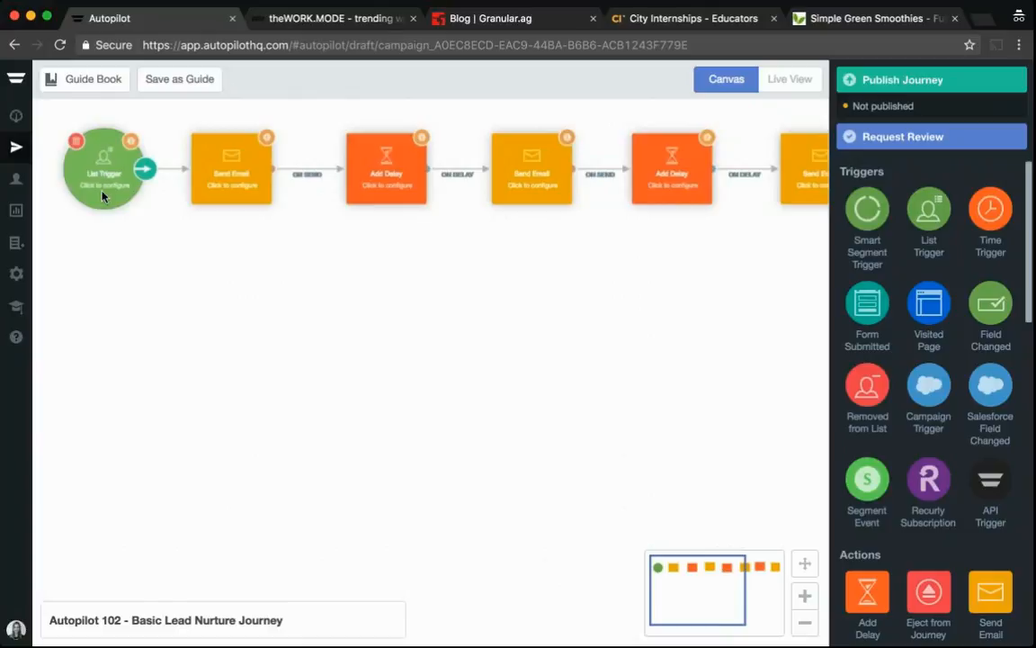
left_click(102, 180)
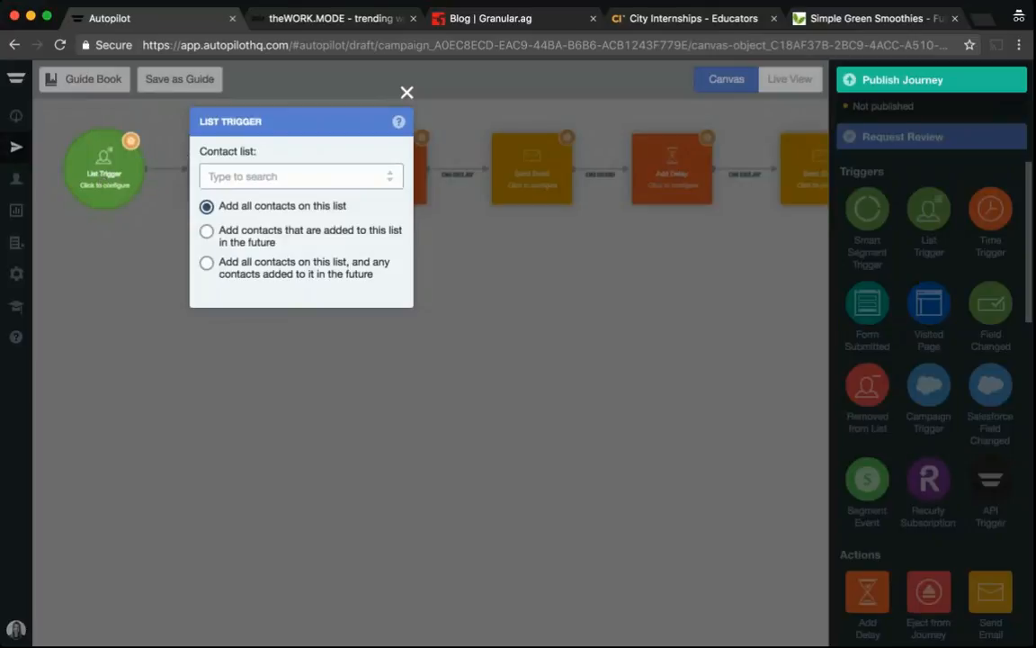
left_click(391, 177)
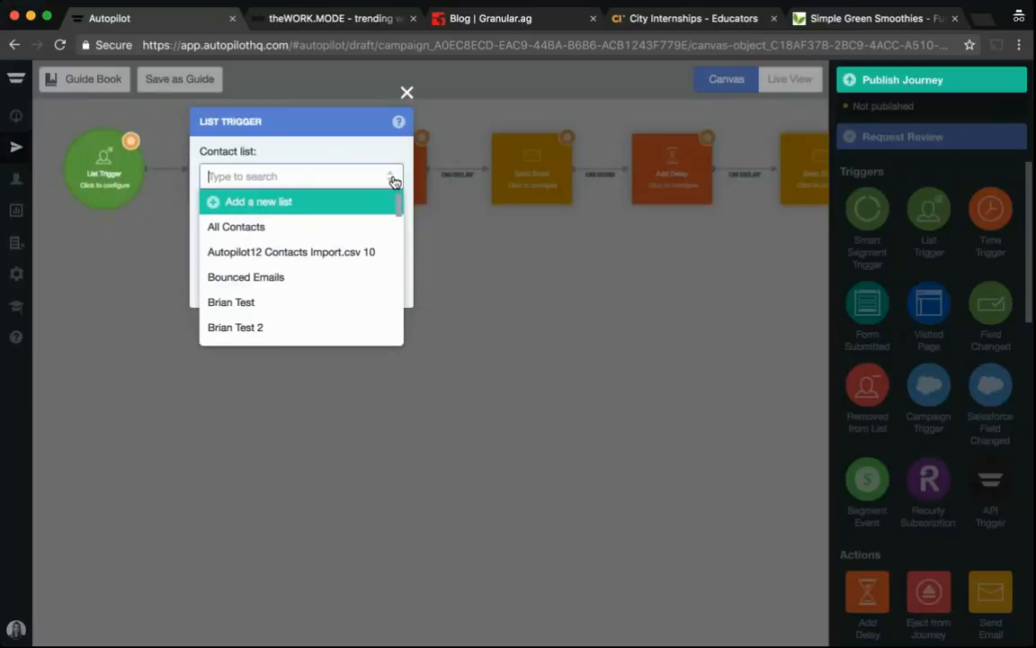
type("nurture")
key("Return")
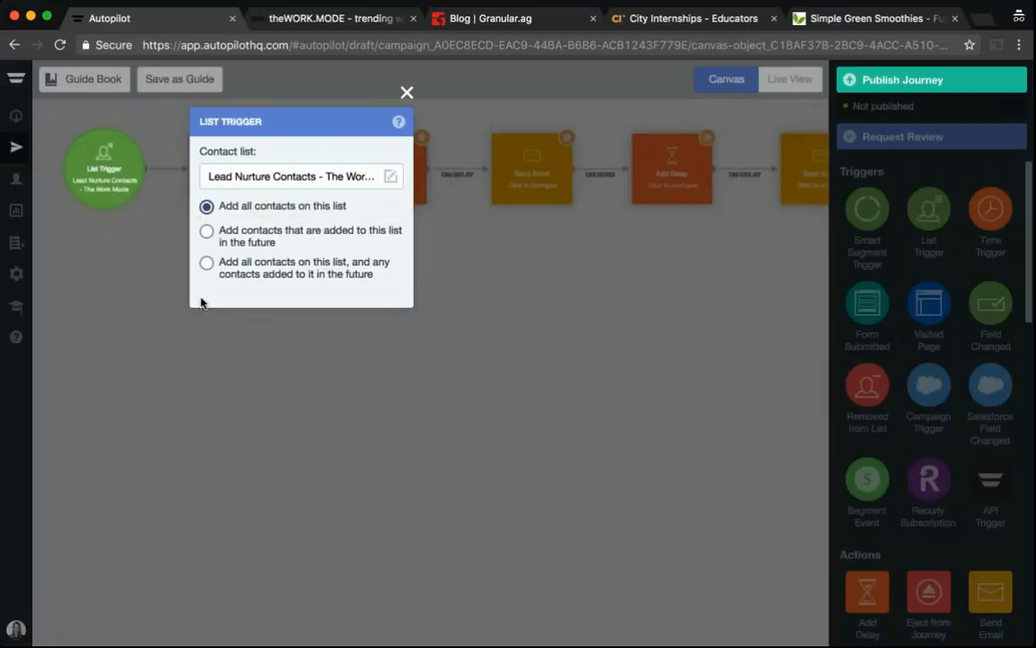
left_click(206, 262)
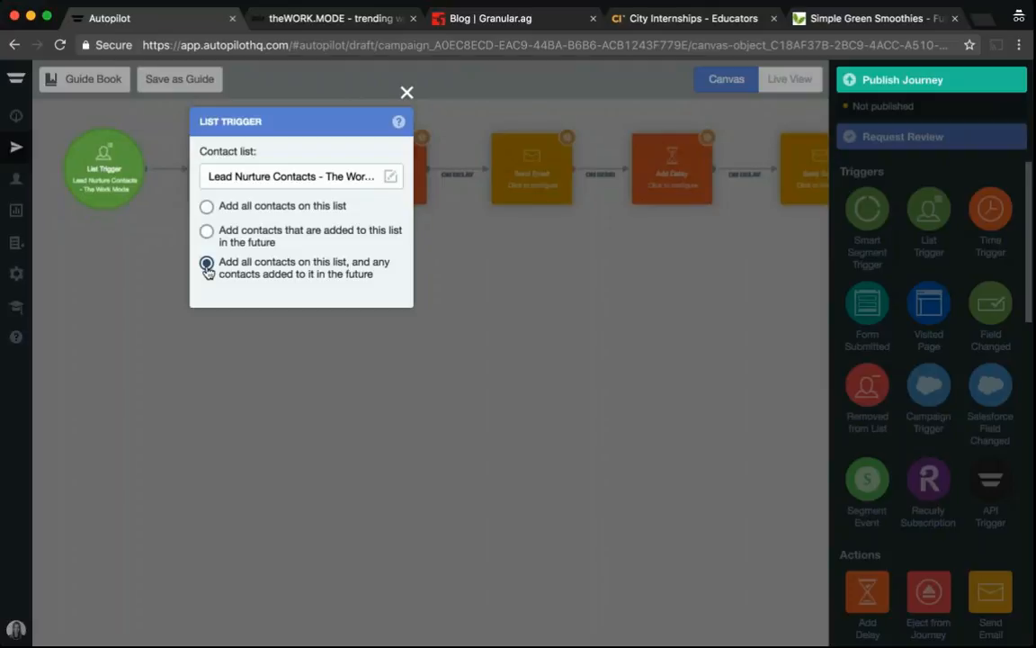
mouse_move(101, 186)
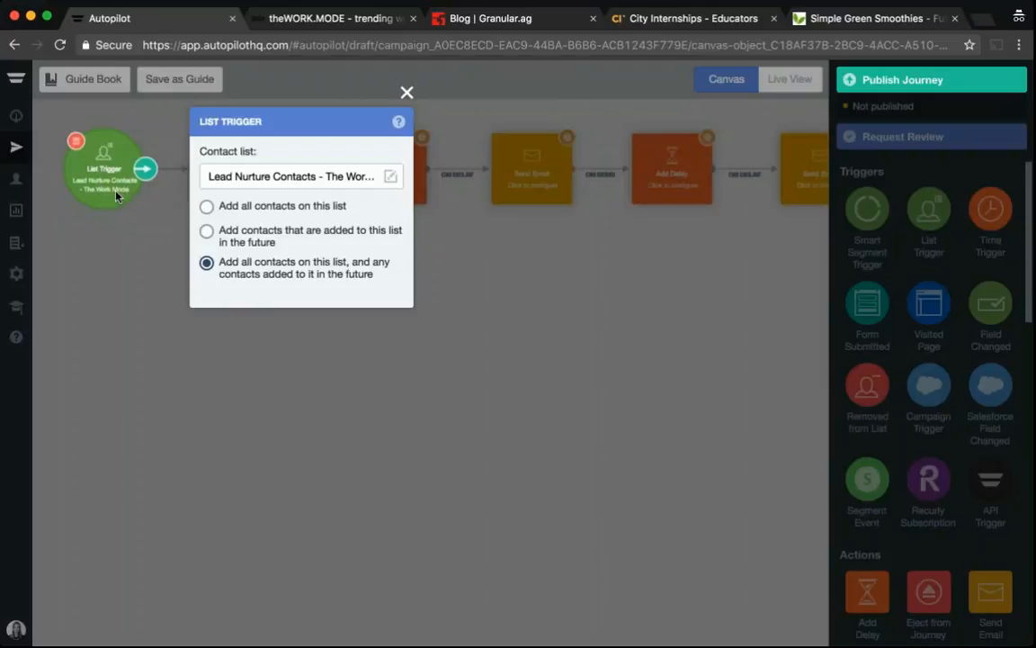
key("Escape")
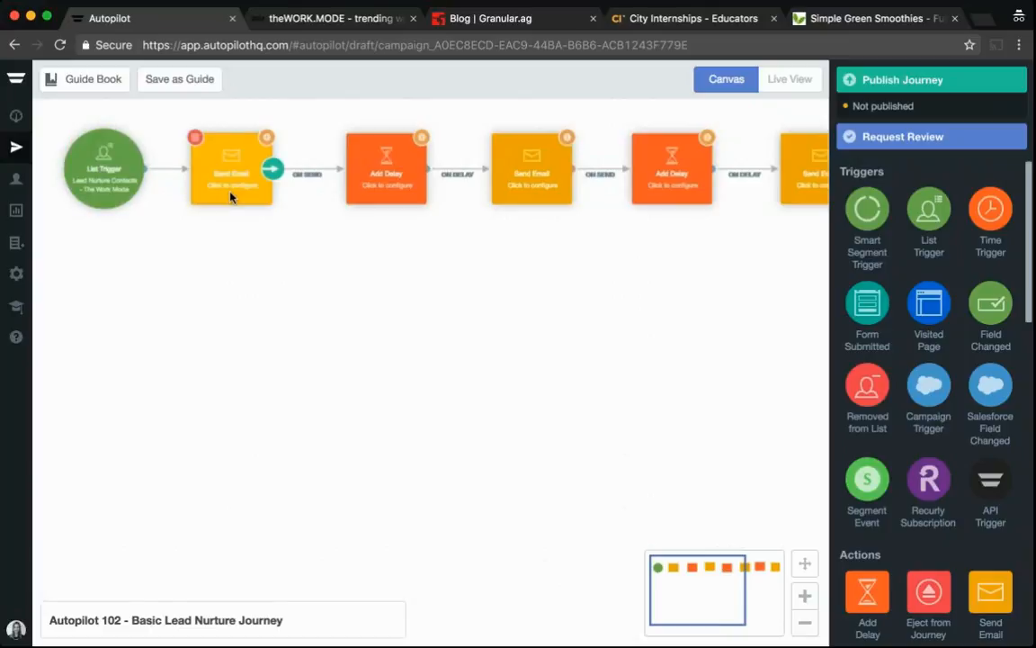
Assign the existing email Lead Nurture 1 to the first Send Email shape and open it for editing
left_click(806, 623)
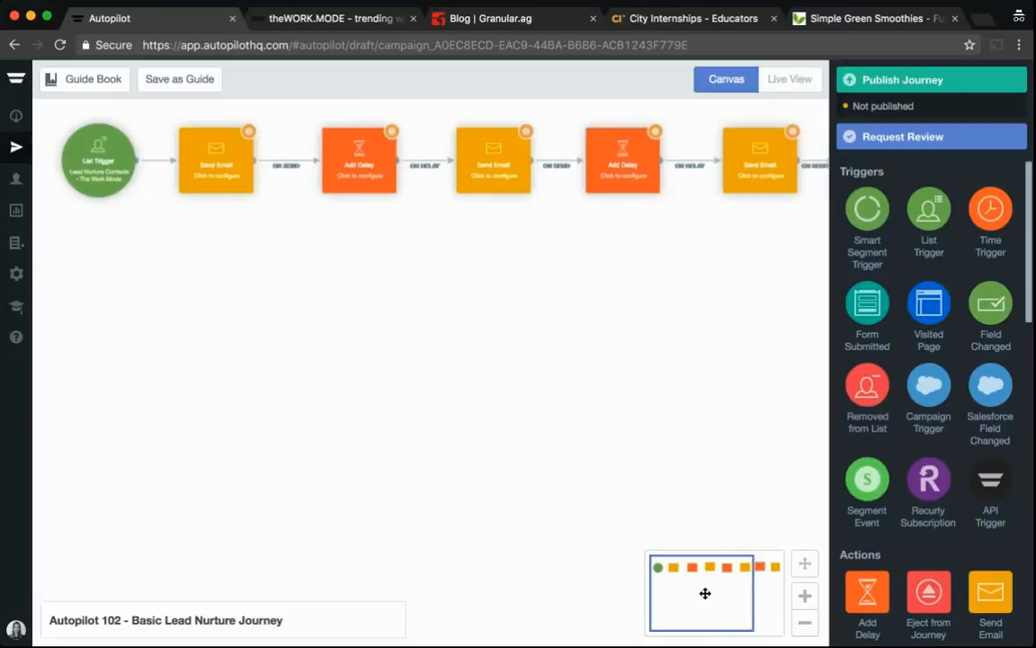
mouse_move(503, 176)
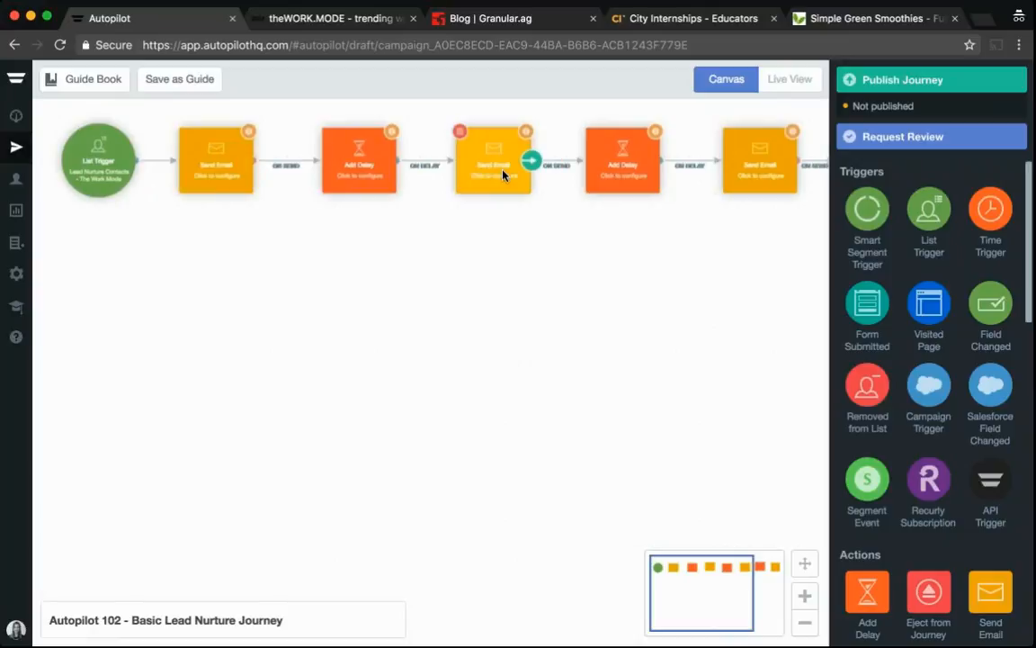
mouse_move(756, 165)
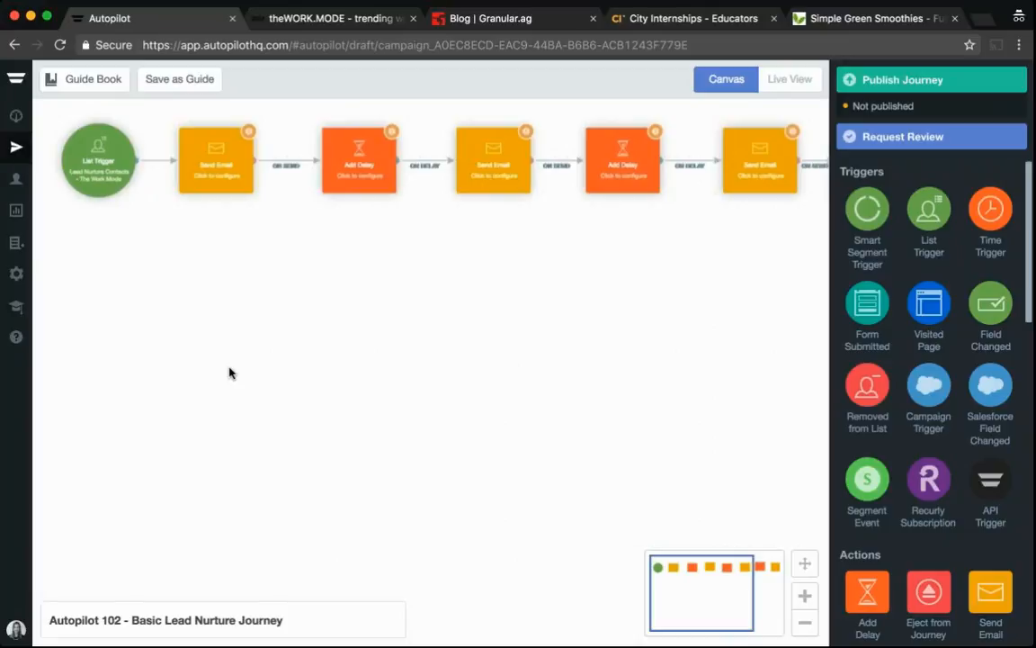
left_click(204, 171)
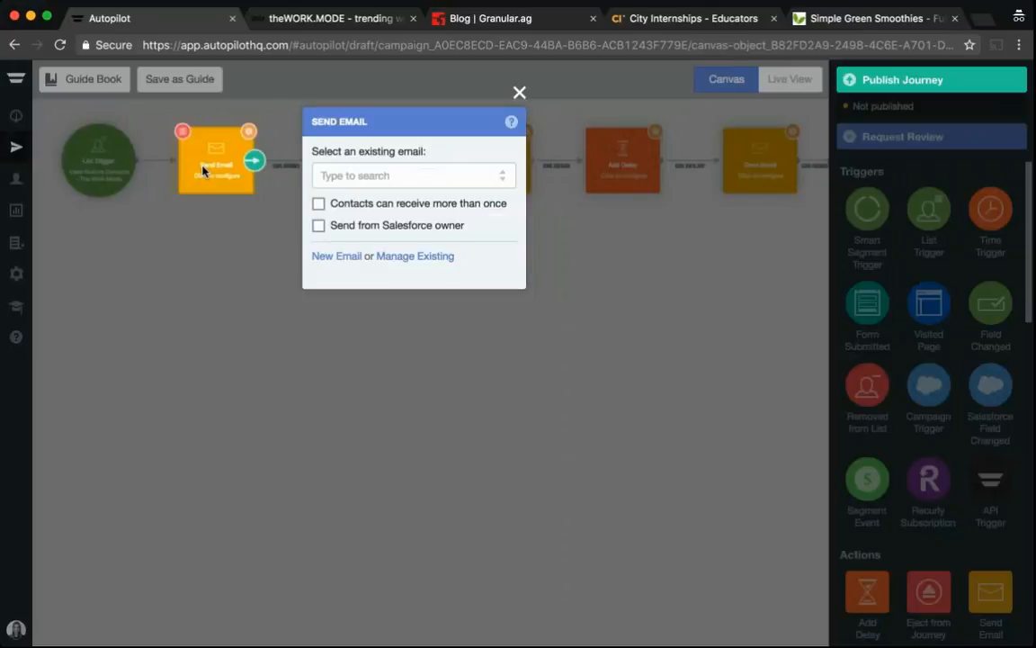
left_click(500, 182)
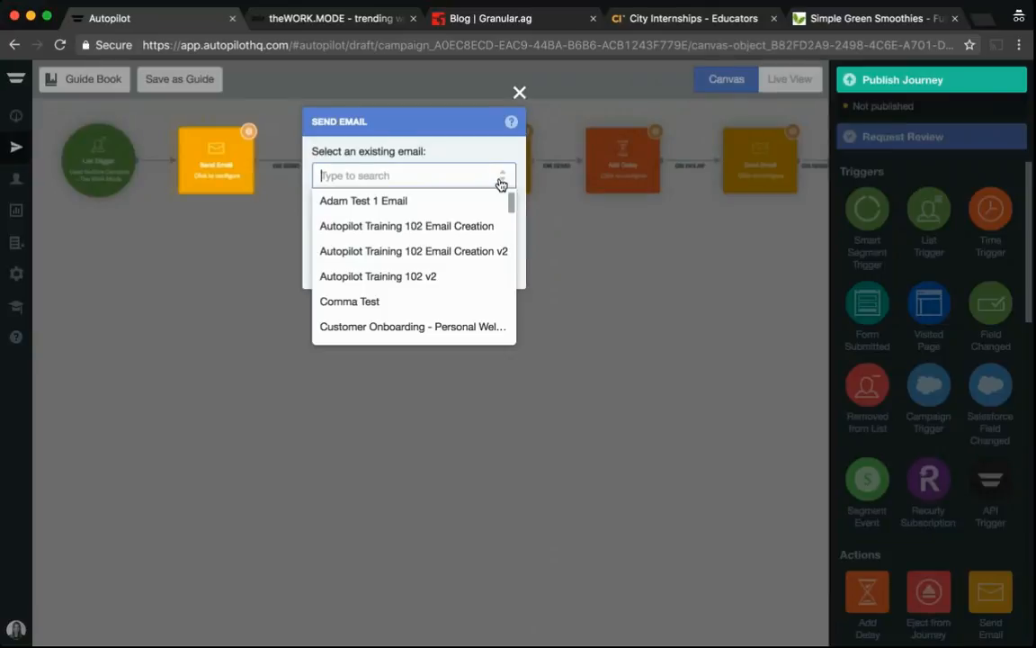
type("l")
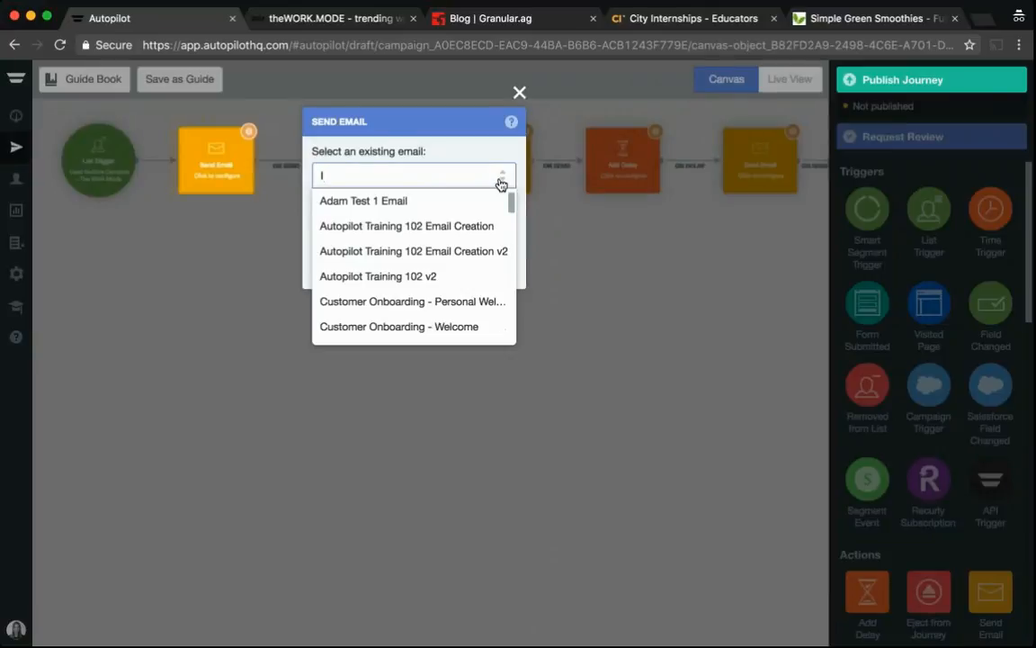
type("ead nur")
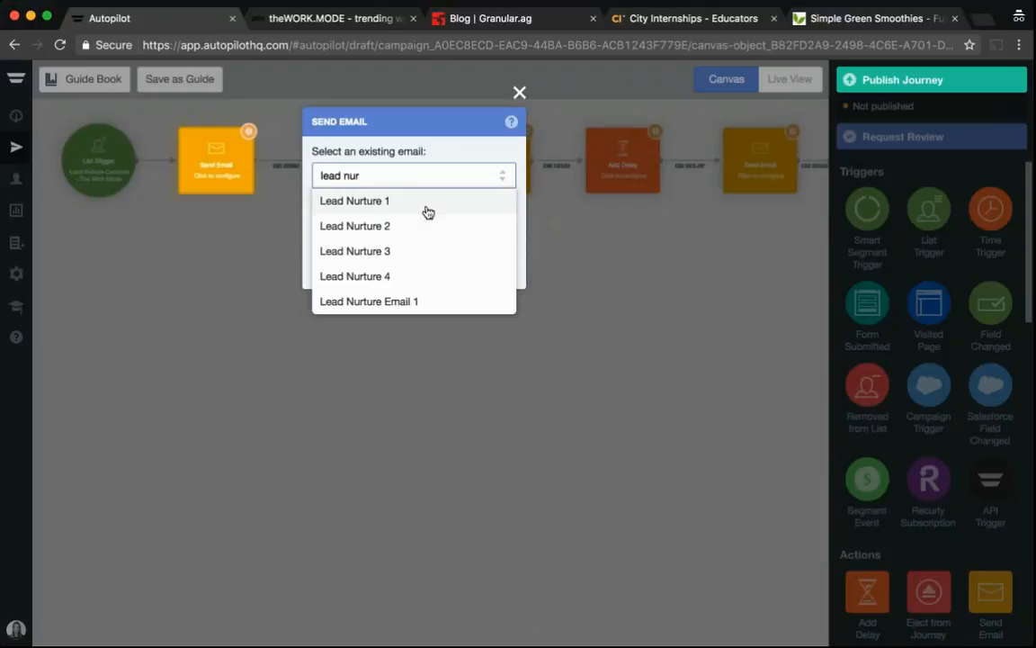
left_click(428, 203)
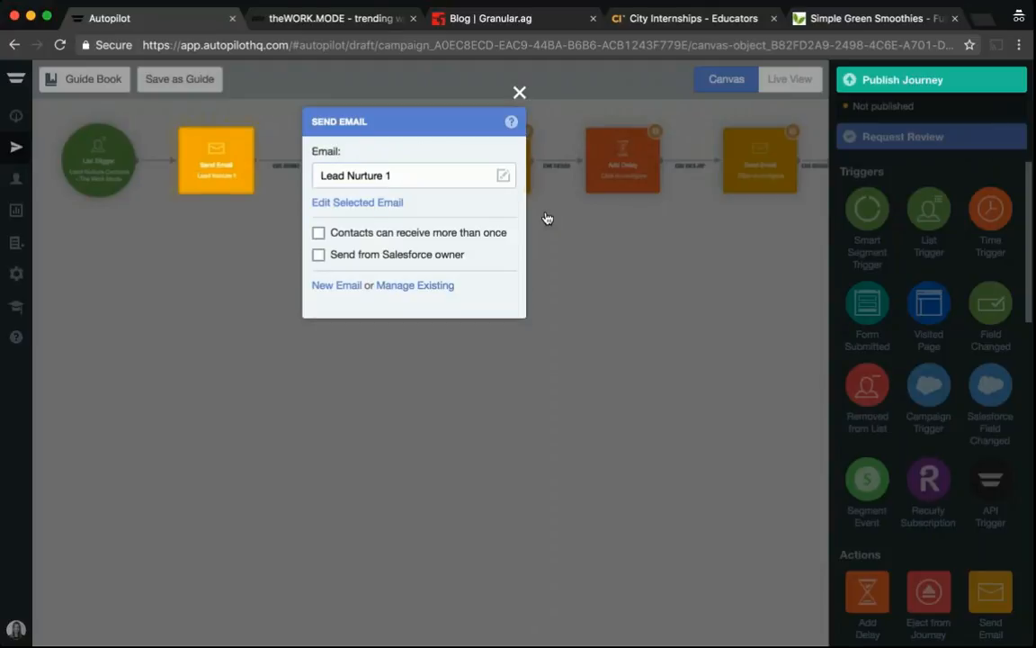
left_click(357, 201)
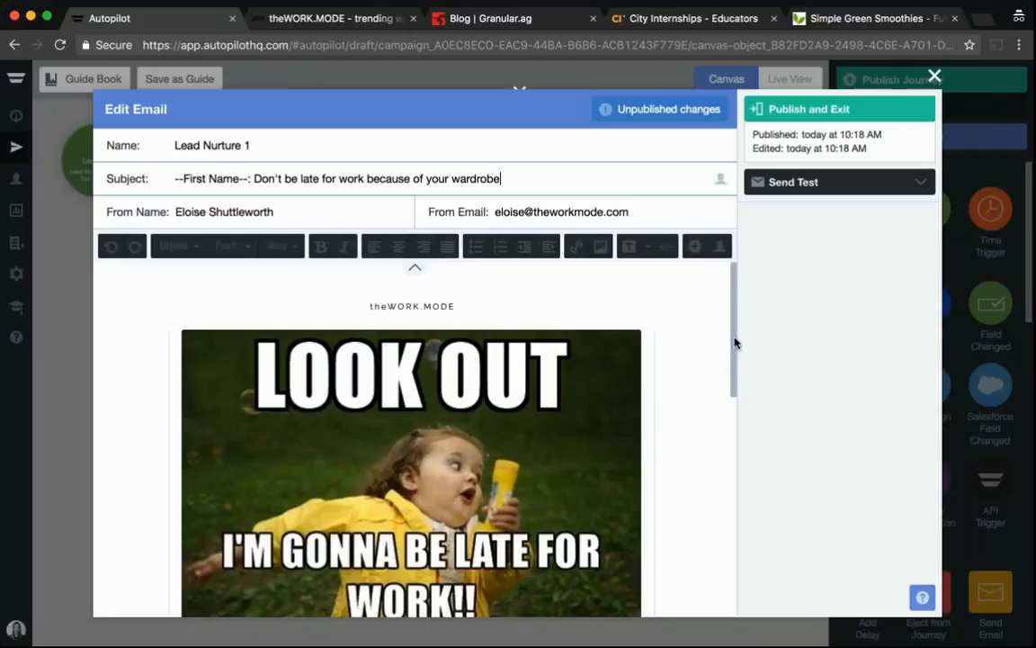
Review the Lead Nurture 1 email's headline, body text, button, greeting and subject personalization, then publish and exit the editor
left_click_drag(734, 342, 734, 363)
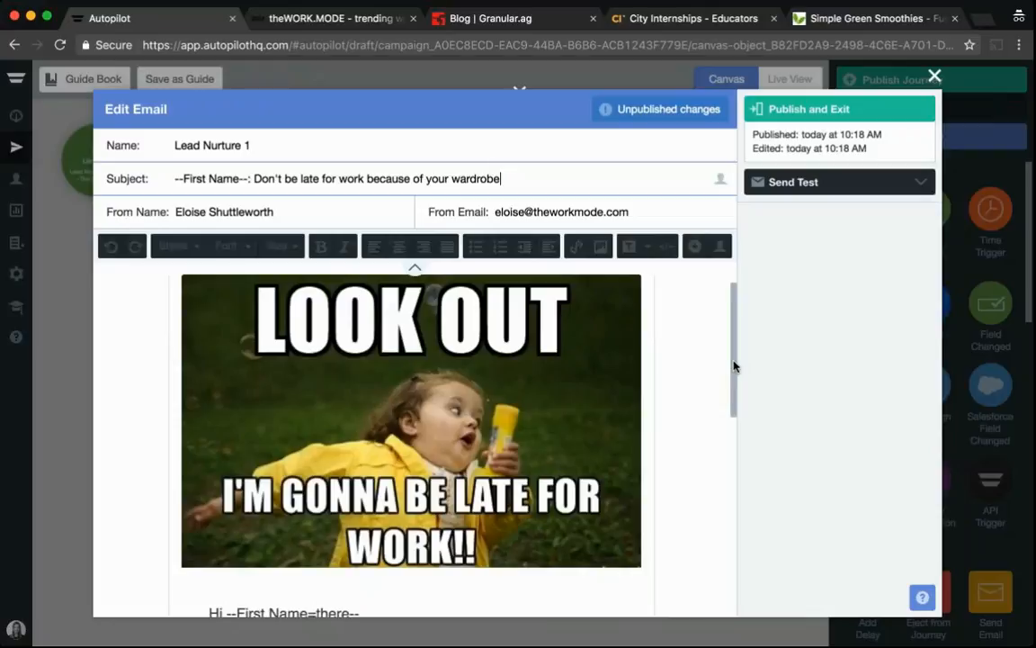
left_click_drag(734, 366, 746, 452)
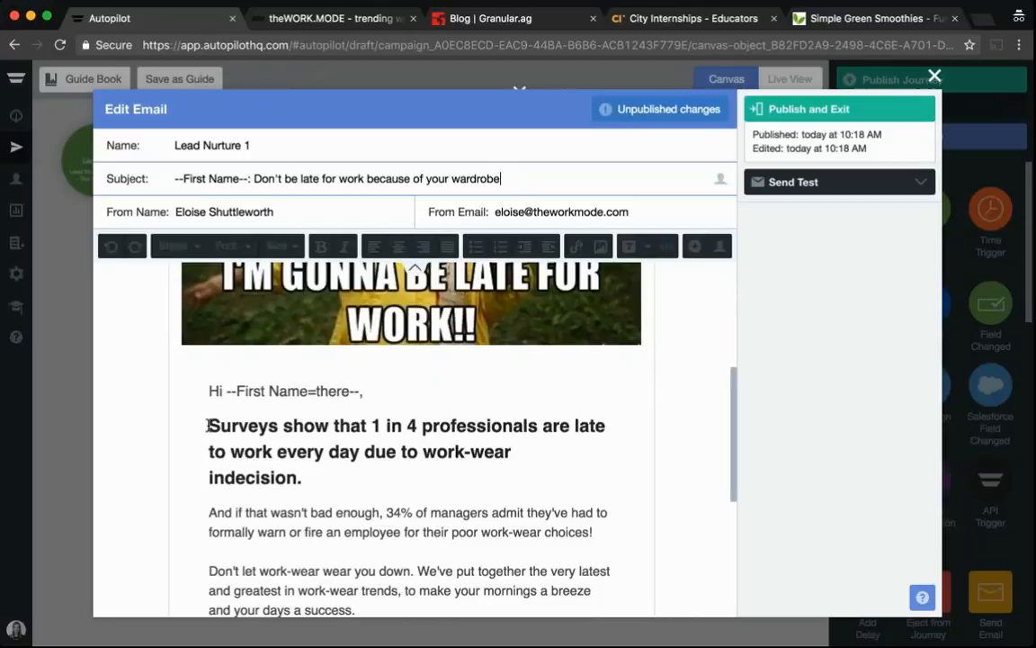
left_click_drag(208, 426, 311, 477)
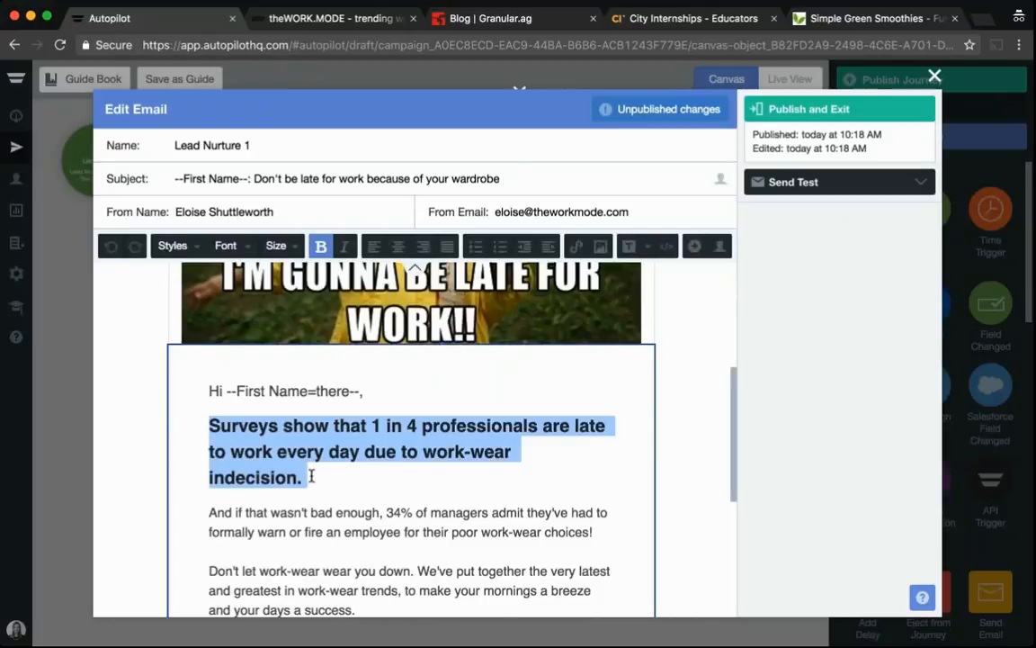
left_click(311, 477)
scroll(310, 477, "down", 2)
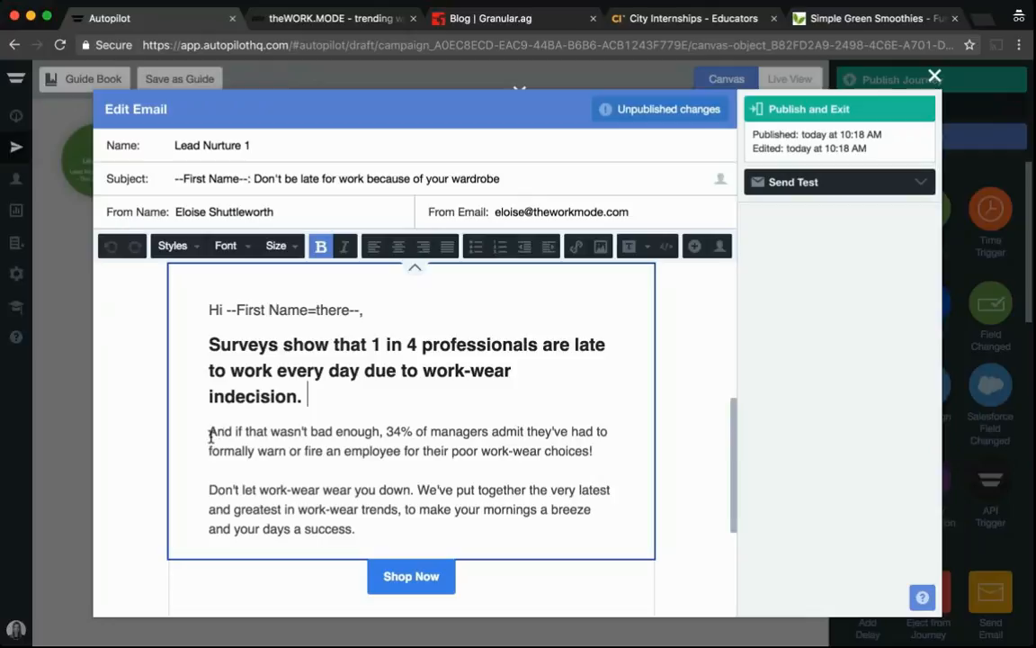
left_click_drag(210, 436, 377, 534)
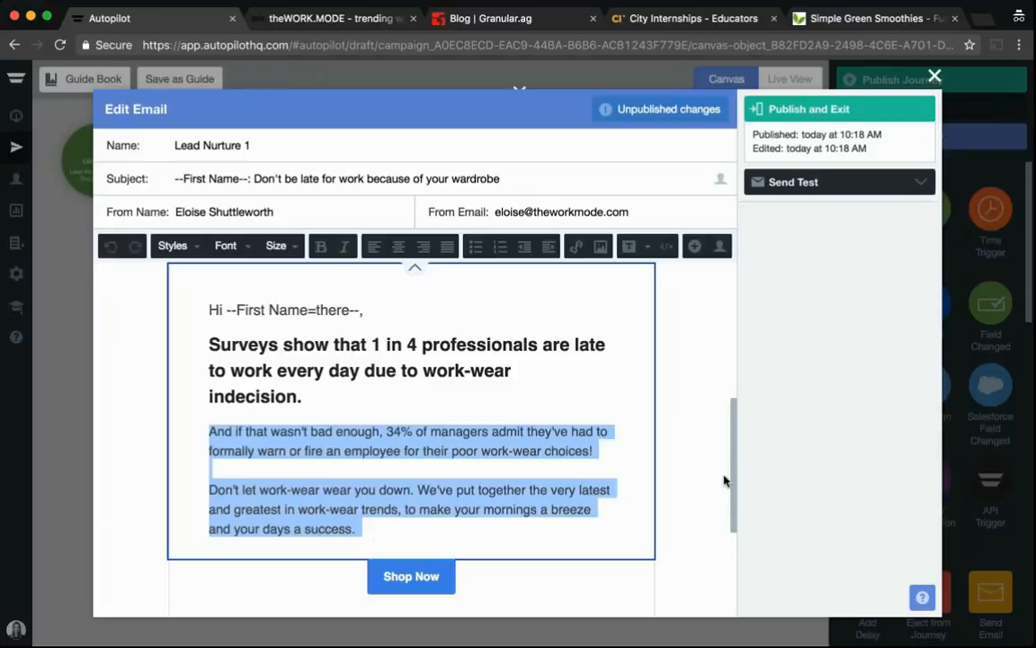
left_click_drag(733, 466, 735, 501)
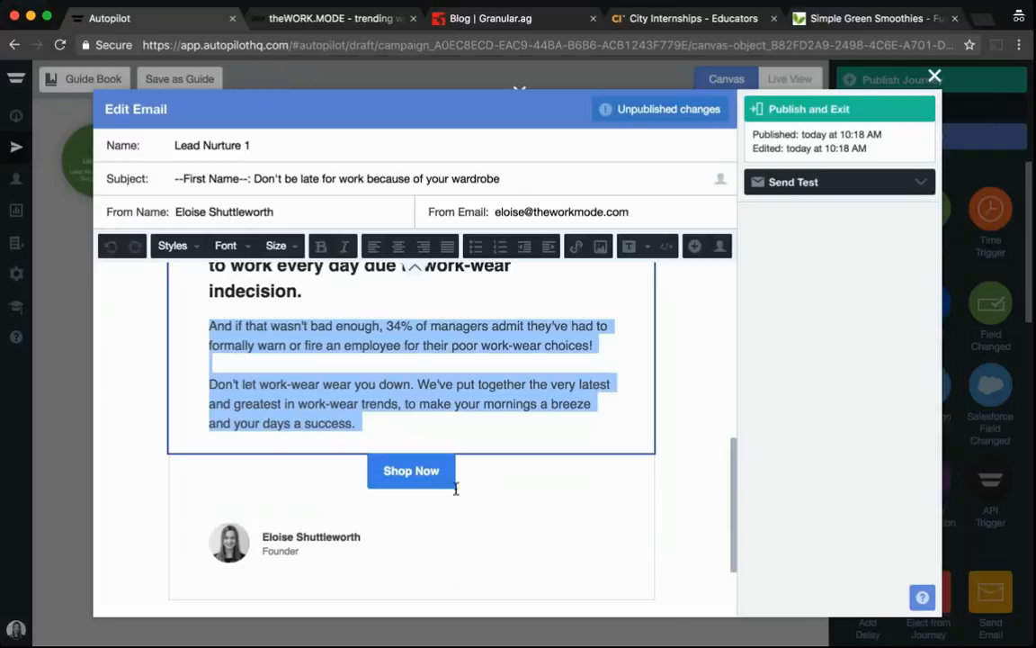
left_click(498, 508)
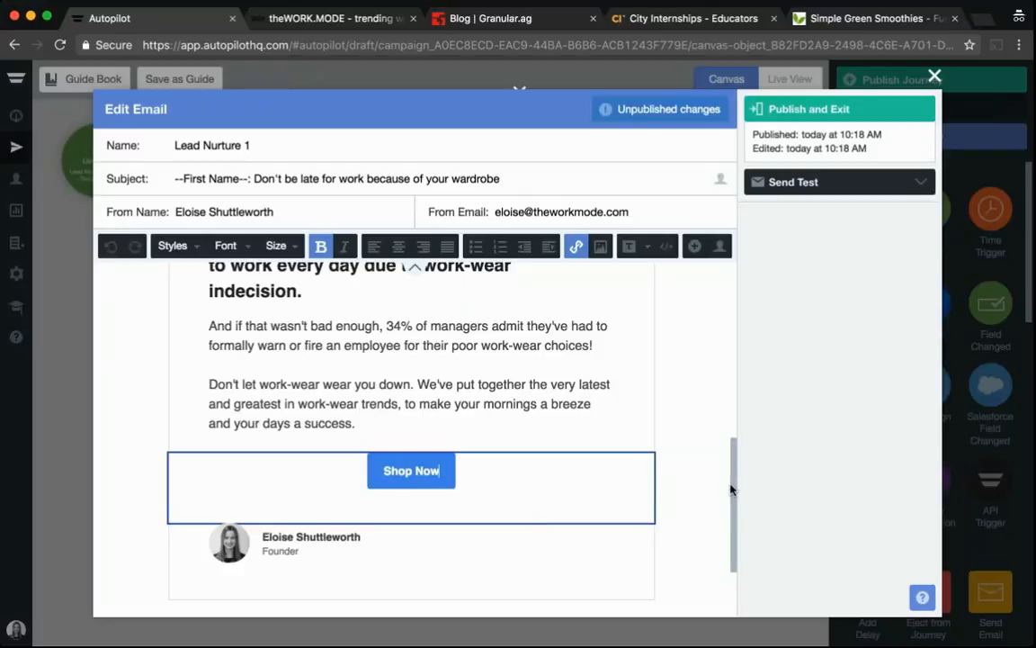
left_click_drag(732, 488, 733, 393)
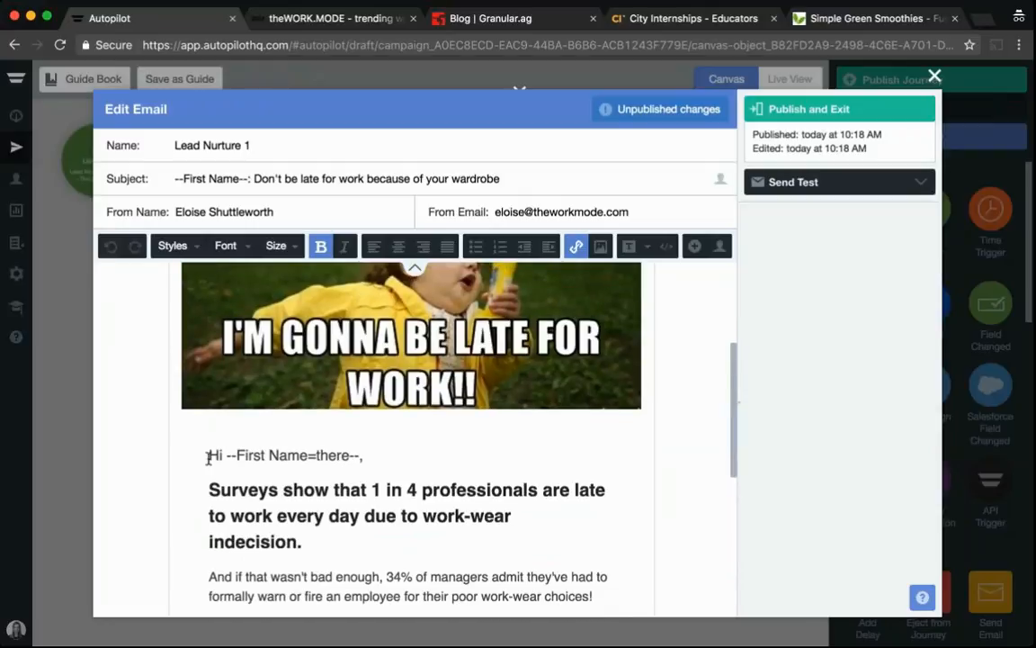
left_click_drag(209, 456, 374, 456)
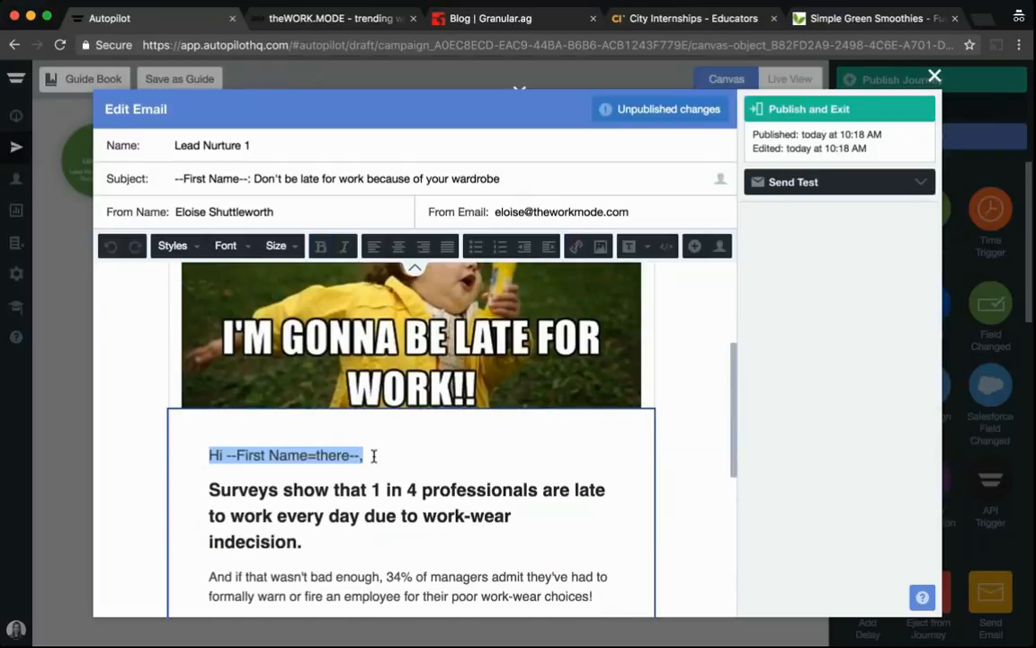
left_click(374, 456)
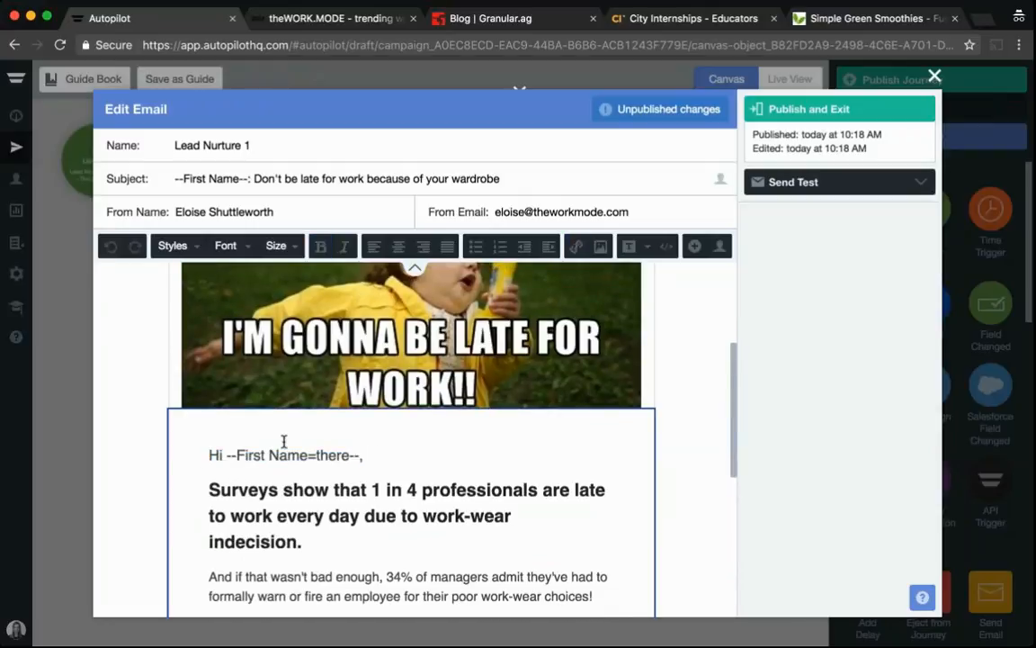
left_click_drag(736, 386, 734, 339)
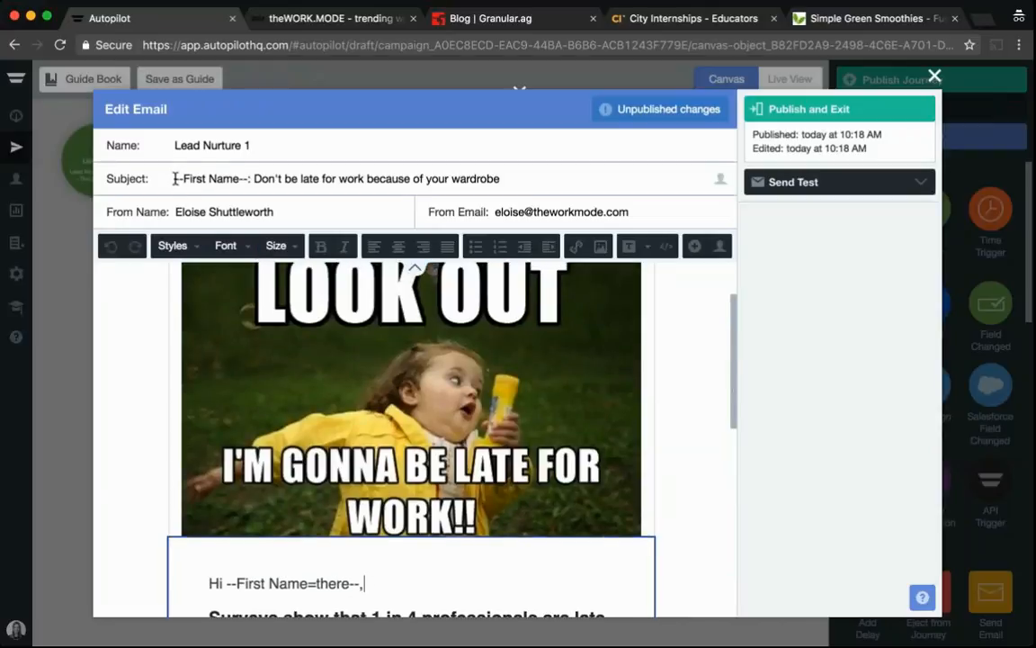
left_click_drag(175, 178, 250, 178)
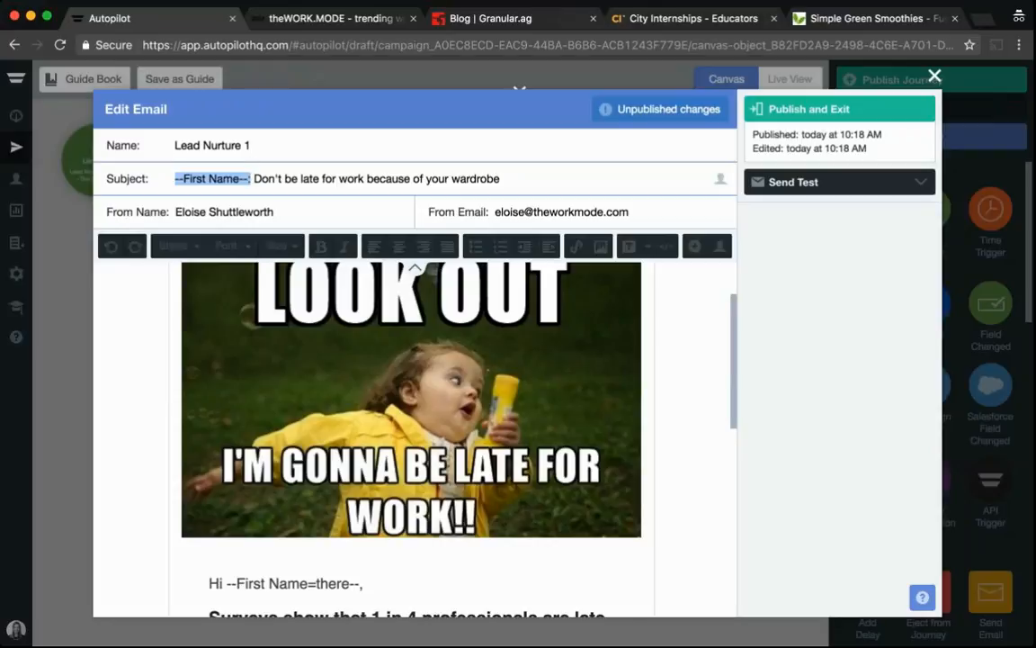
left_click(809, 109)
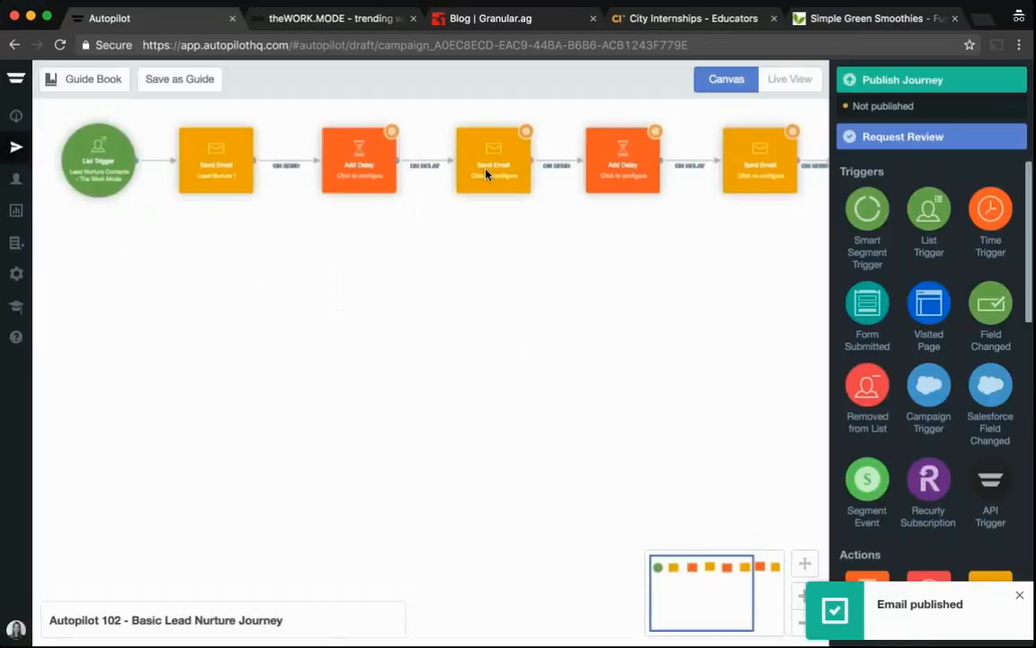
Assign the existing email Lead Nurture 2 to the second Send Email shape and open it for editing
left_click(491, 167)
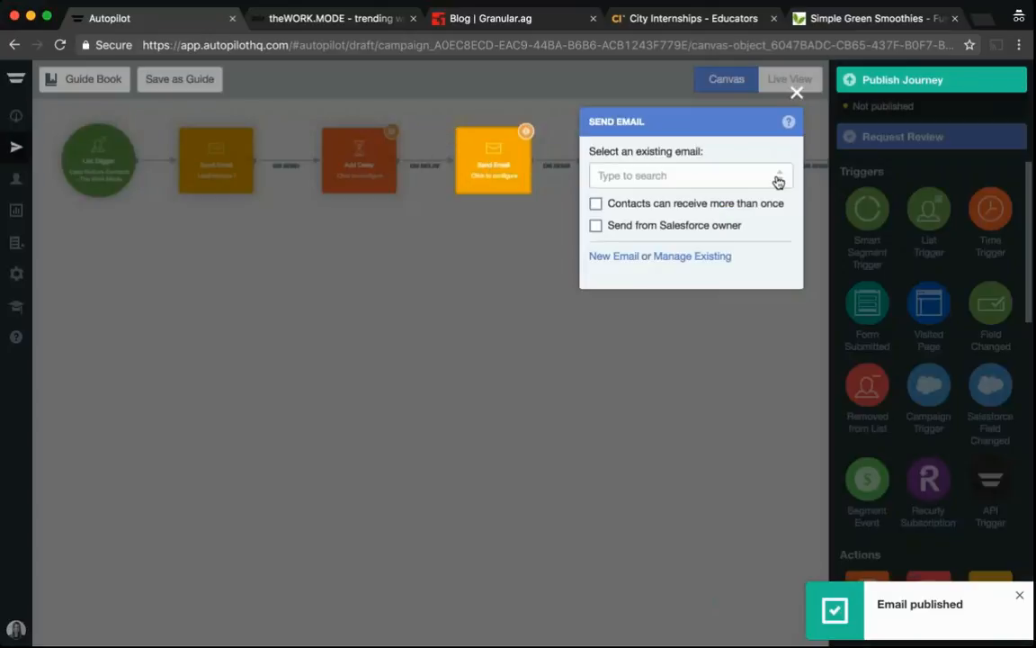
left_click(778, 181)
type("level")
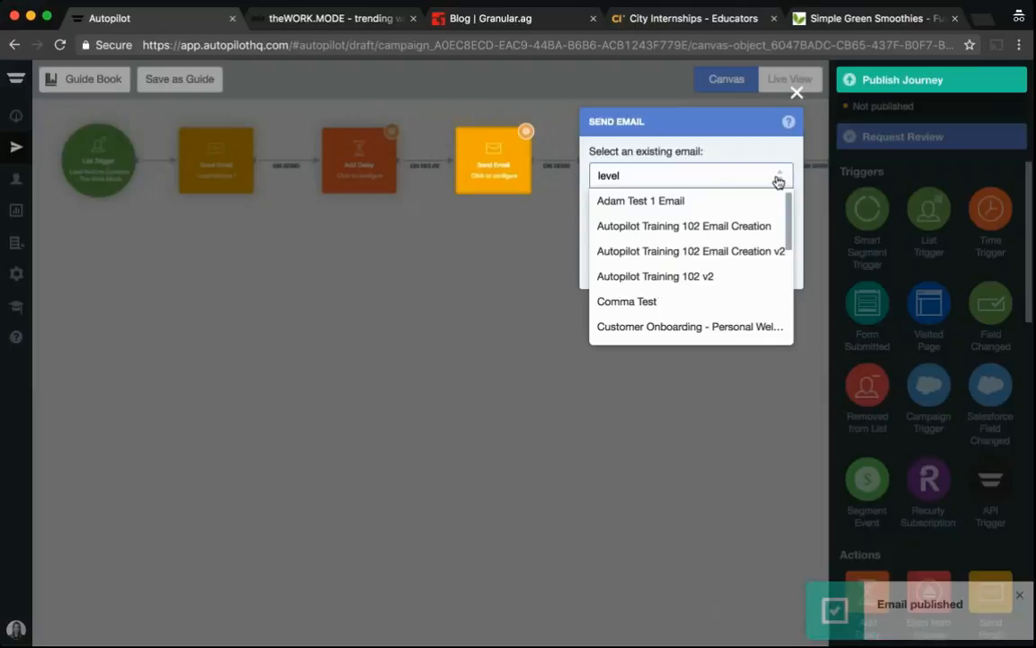
key("BackSpace")
key("BackSpace")
key("BackSpace")
key("BackSpace")
type("ead n")
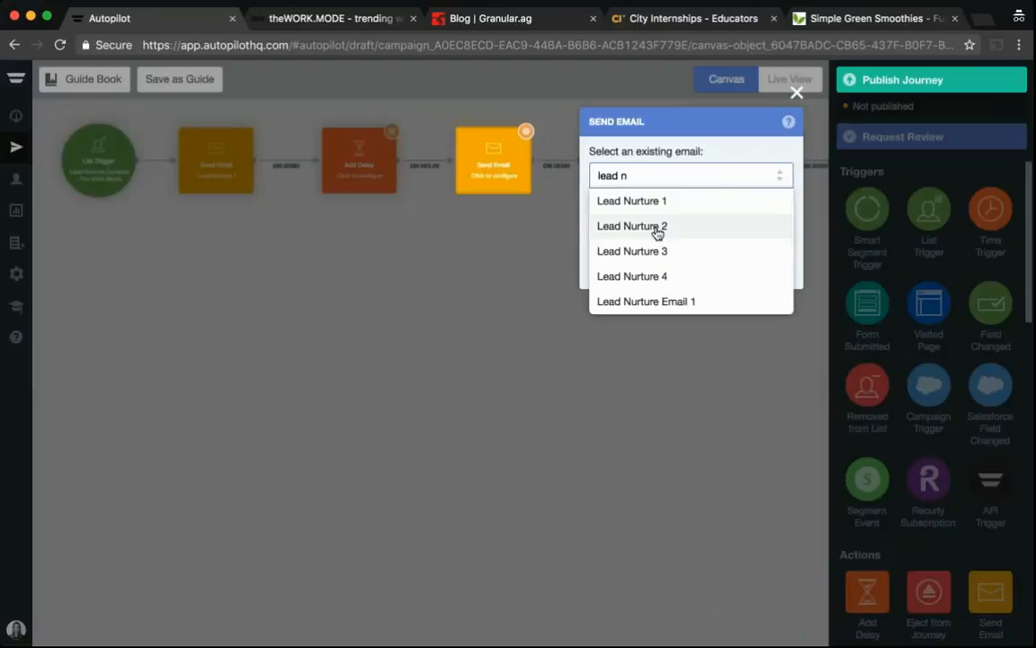
left_click(656, 228)
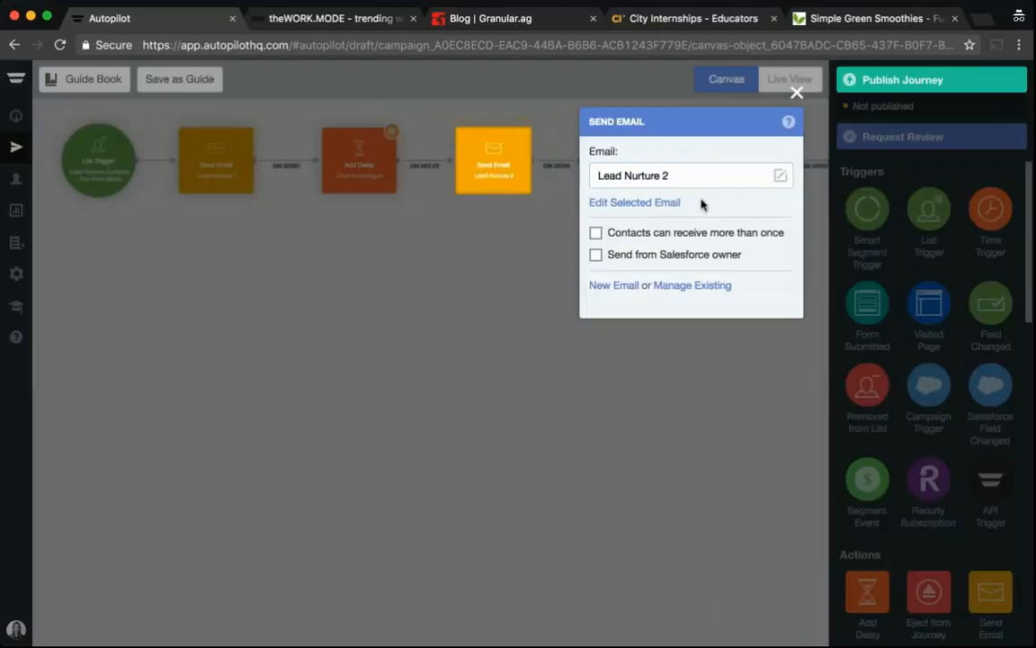
left_click(645, 206)
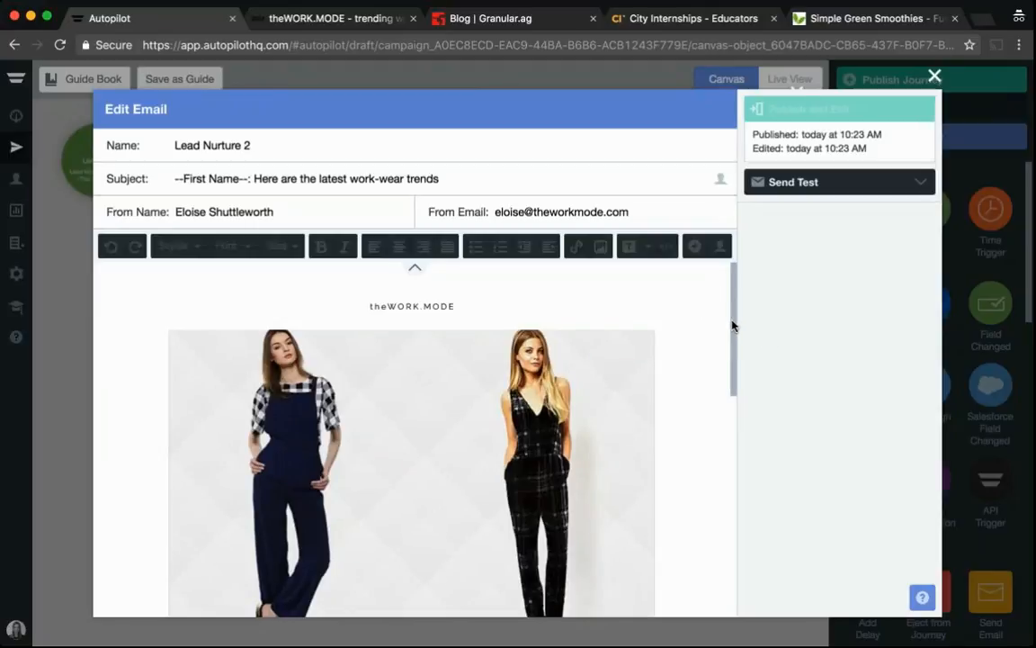
Review the Lead Nurture 2 email's headline and body text, then publish and exit the editor
left_click_drag(733, 325, 754, 446)
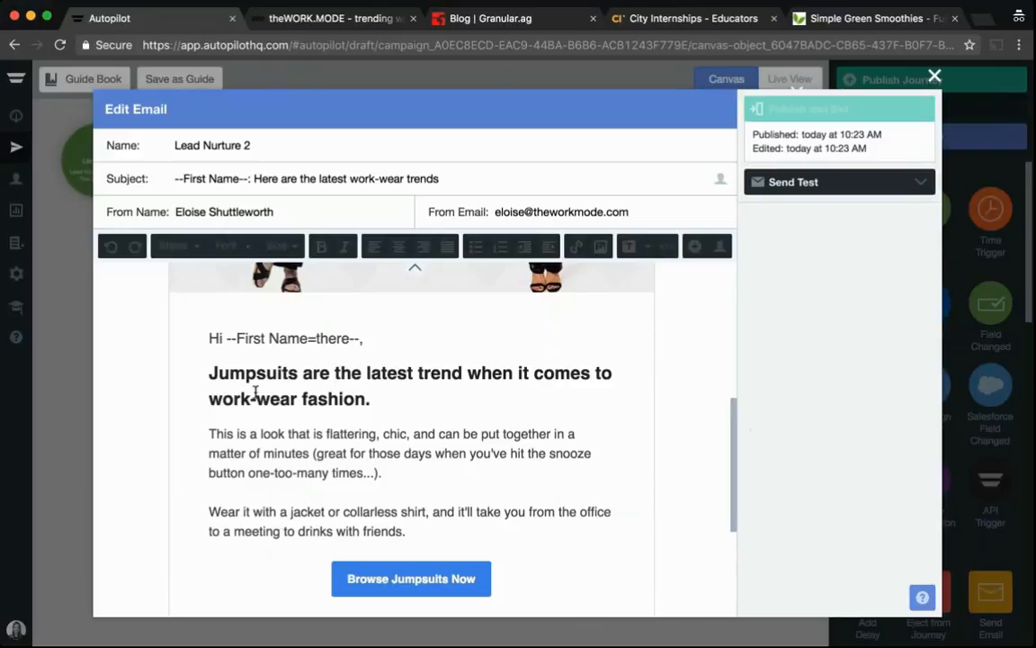
left_click_drag(208, 373, 374, 396)
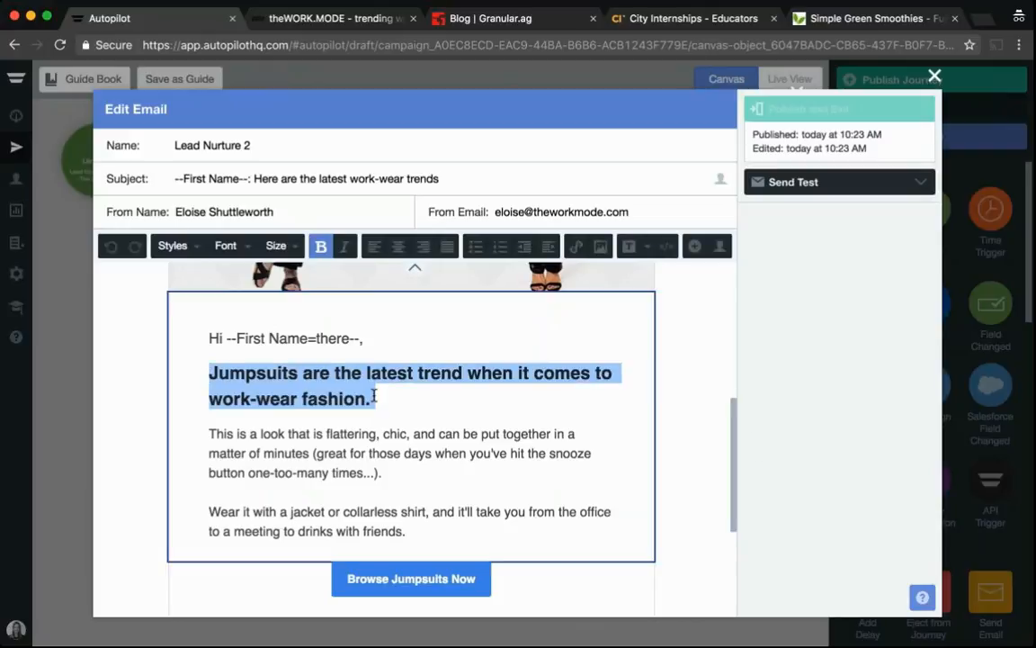
left_click(208, 434)
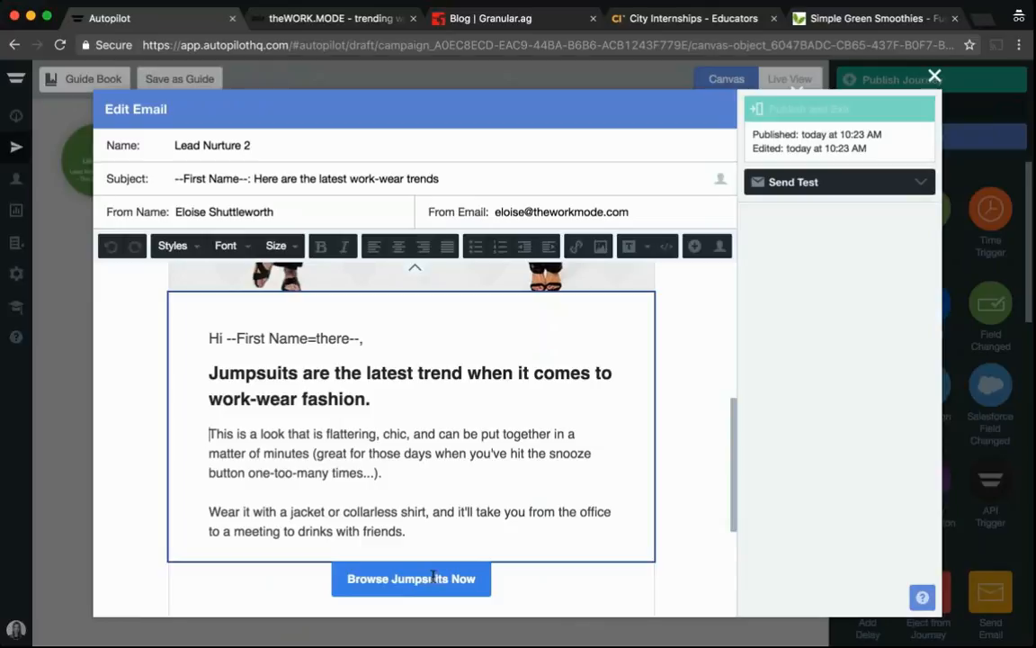
scroll(499, 587, "down", 1)
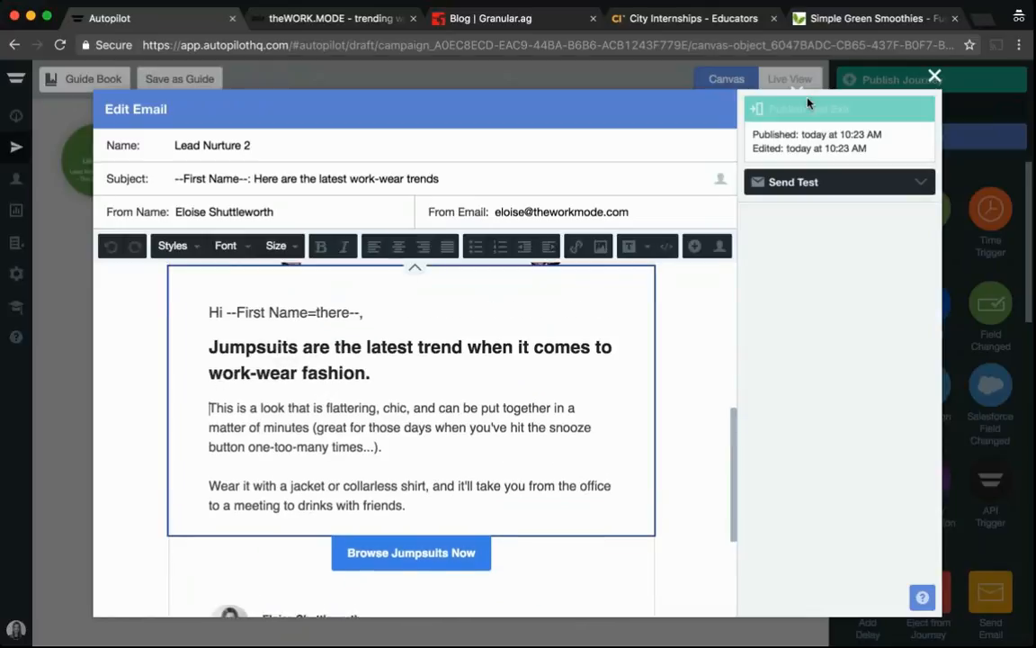
left_click(436, 335)
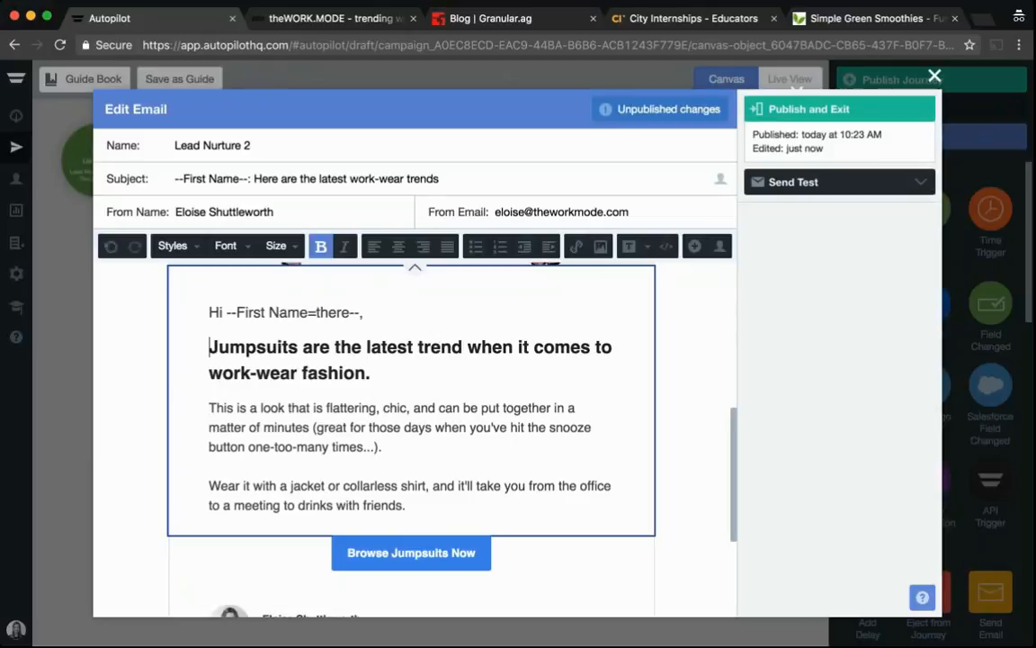
left_click(795, 106)
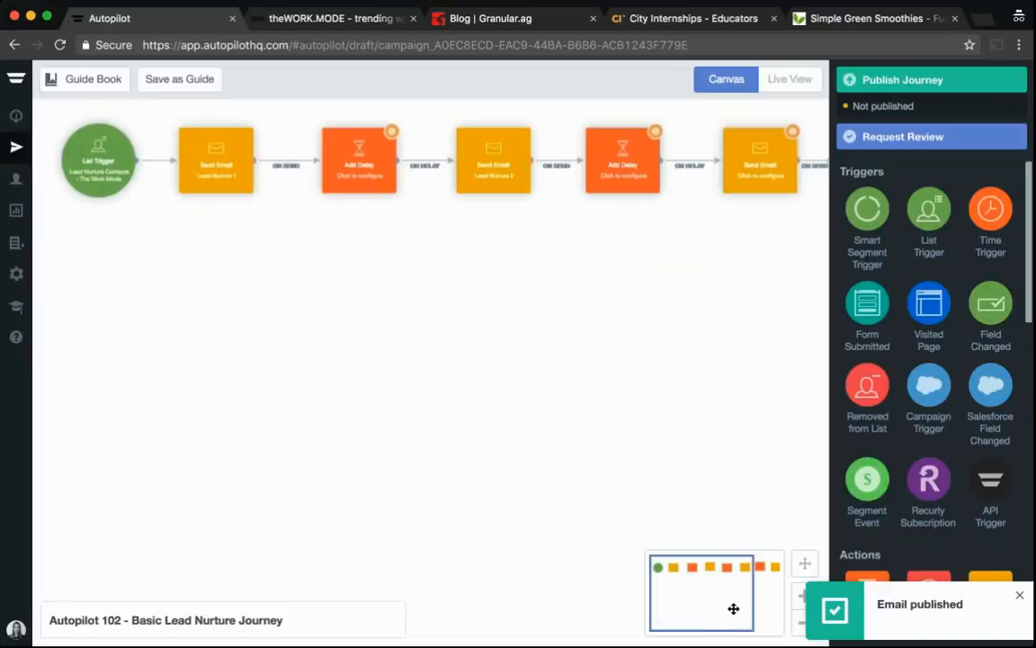
Assign the existing email Lead Nurture 3 to the third Send Email shape and open it for editing
left_click_drag(734, 608, 761, 609)
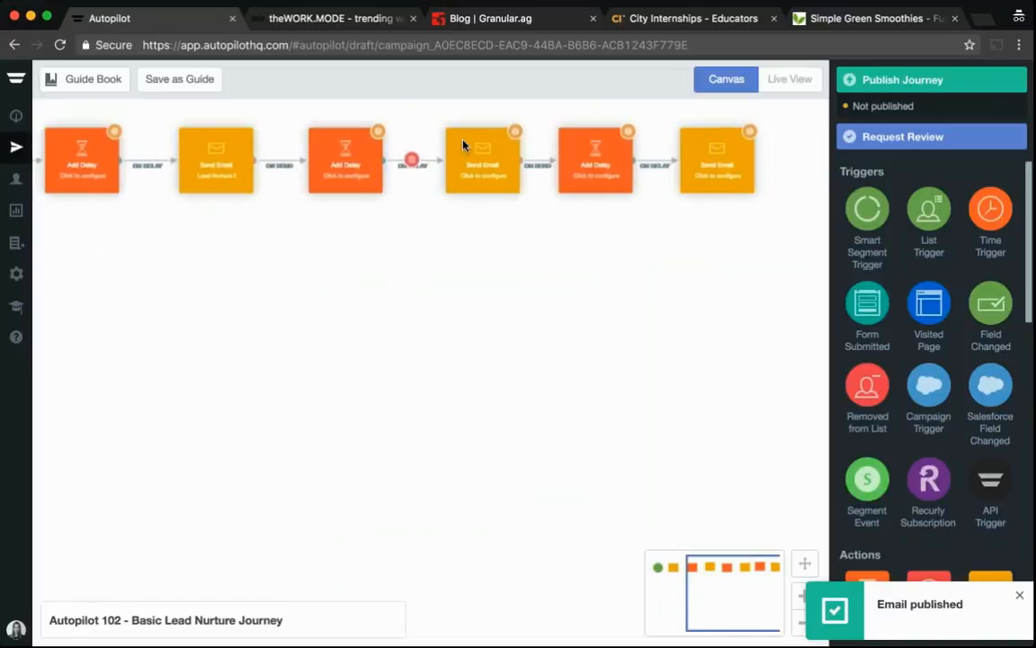
left_click(475, 164)
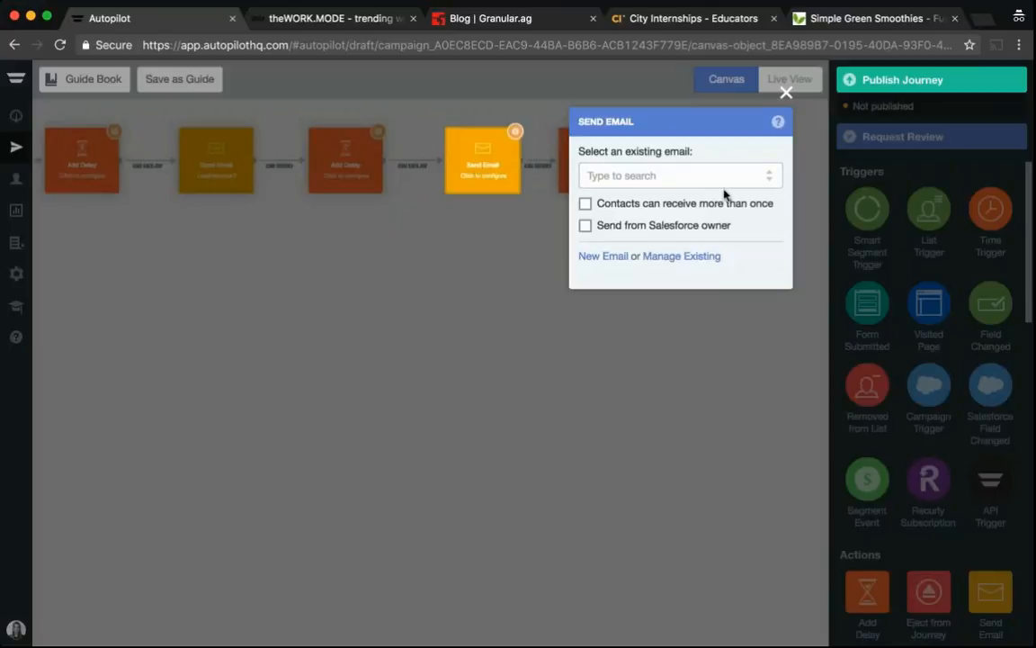
left_click(772, 178)
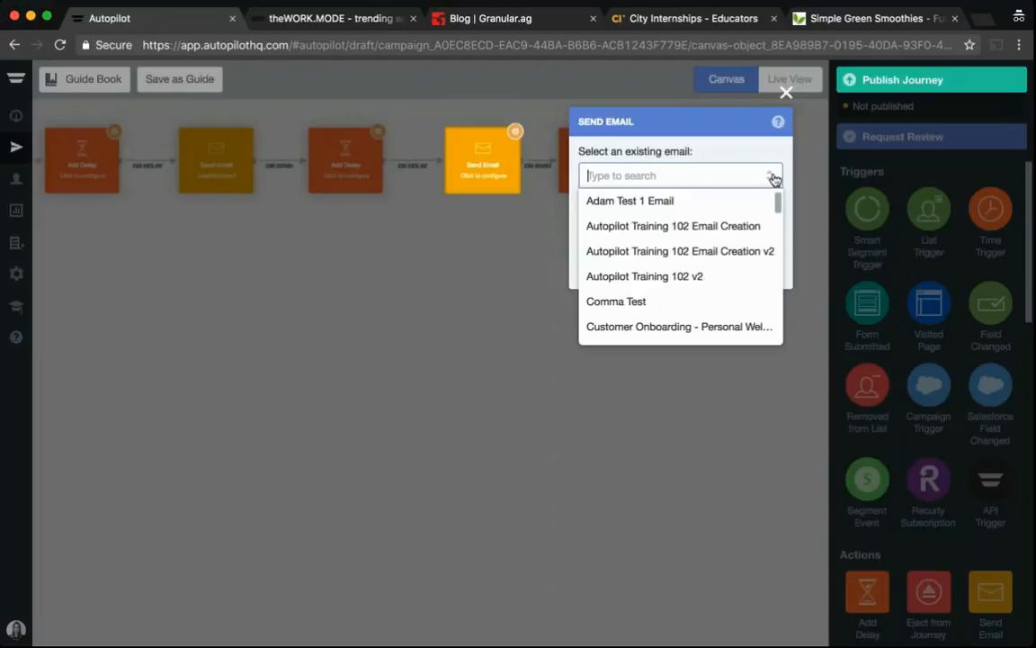
type("lead")
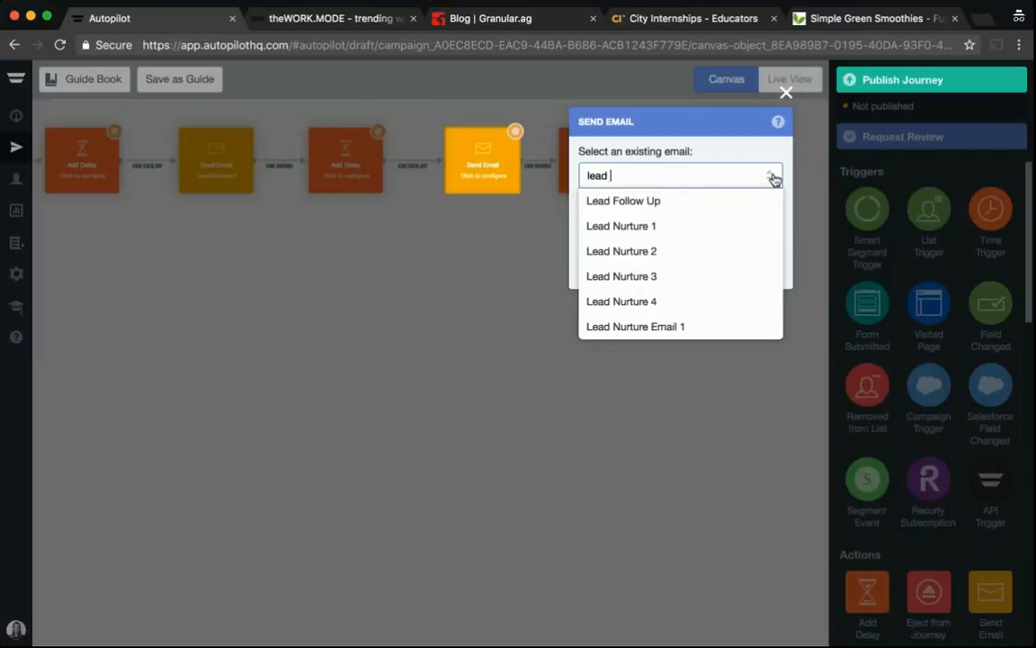
left_click(636, 278)
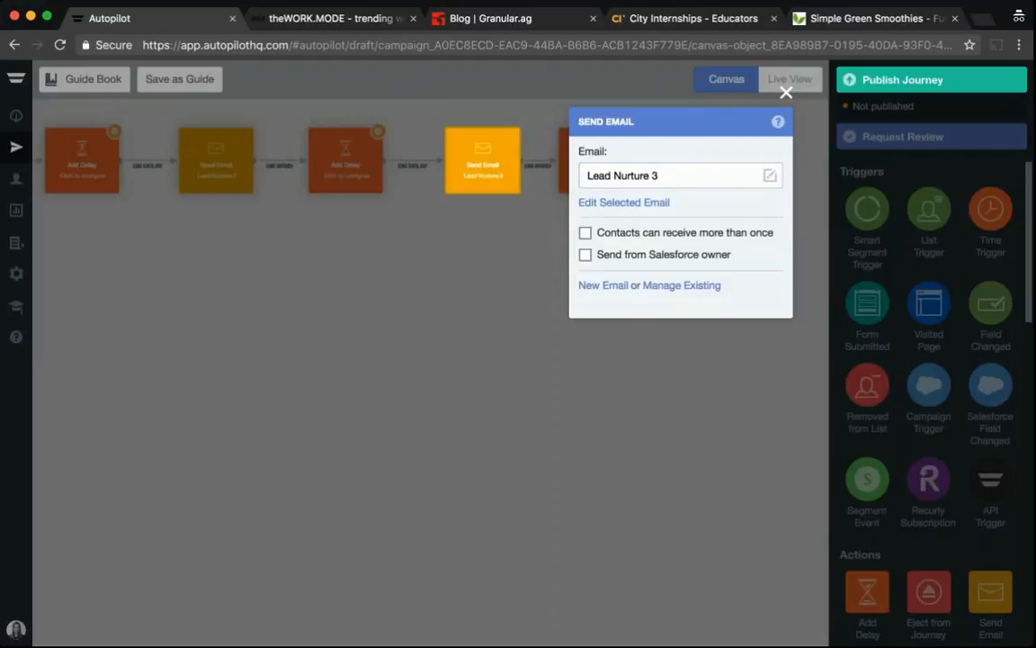
left_click(630, 203)
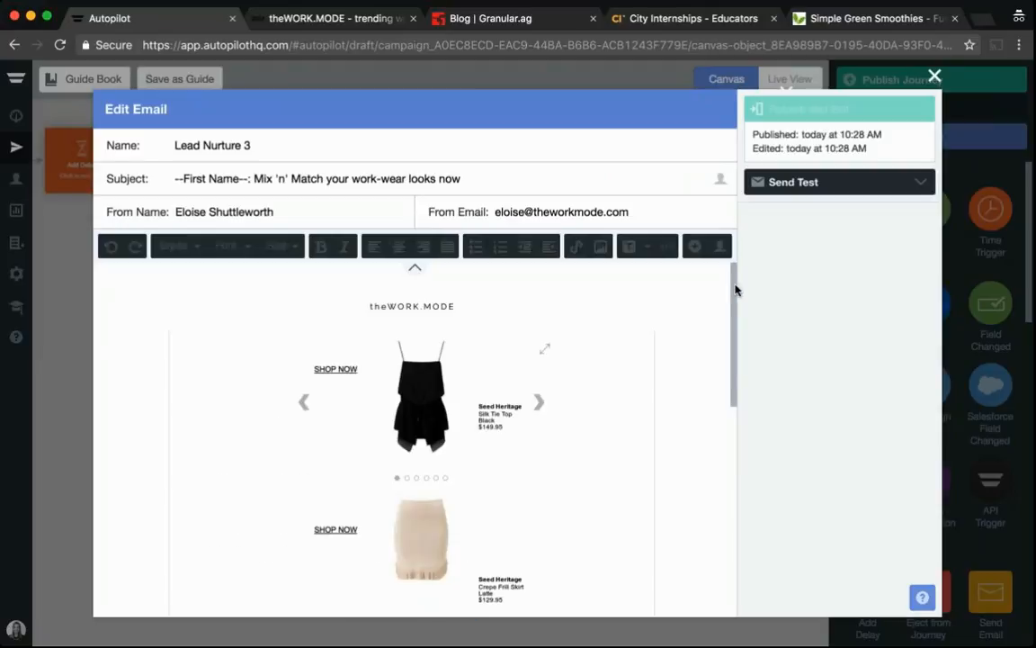
Review the Lead Nurture 3 email's headline, body text, button and subject personalization, then publish and exit the editor
mouse_move(736, 287)
left_mouse_down()
mouse_move(739, 309)
mouse_move(738, 294)
left_mouse_up()
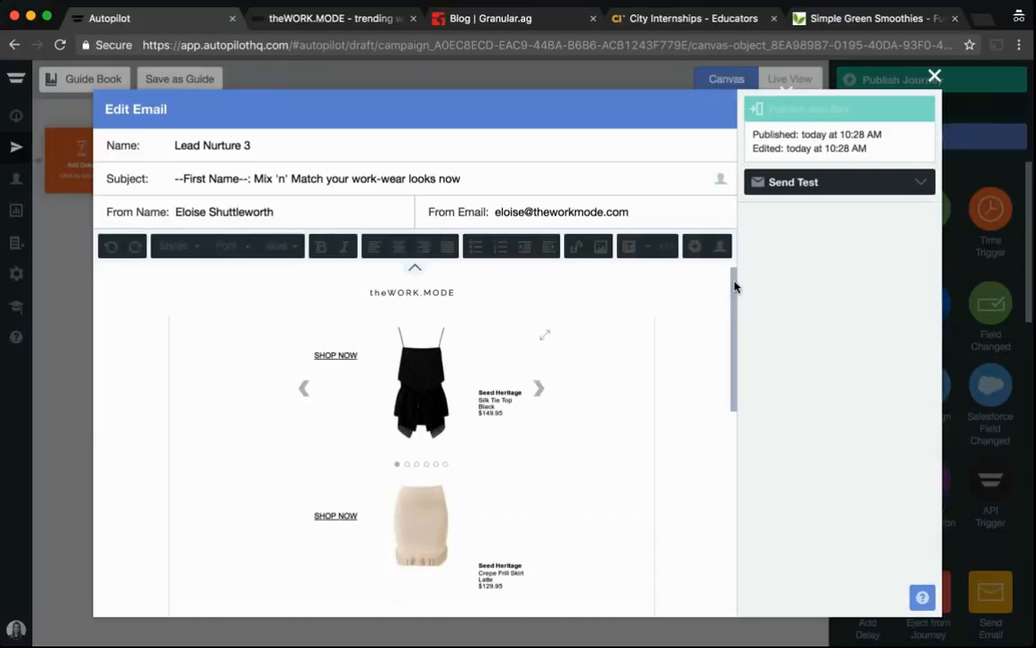
left_click_drag(735, 286, 673, 420)
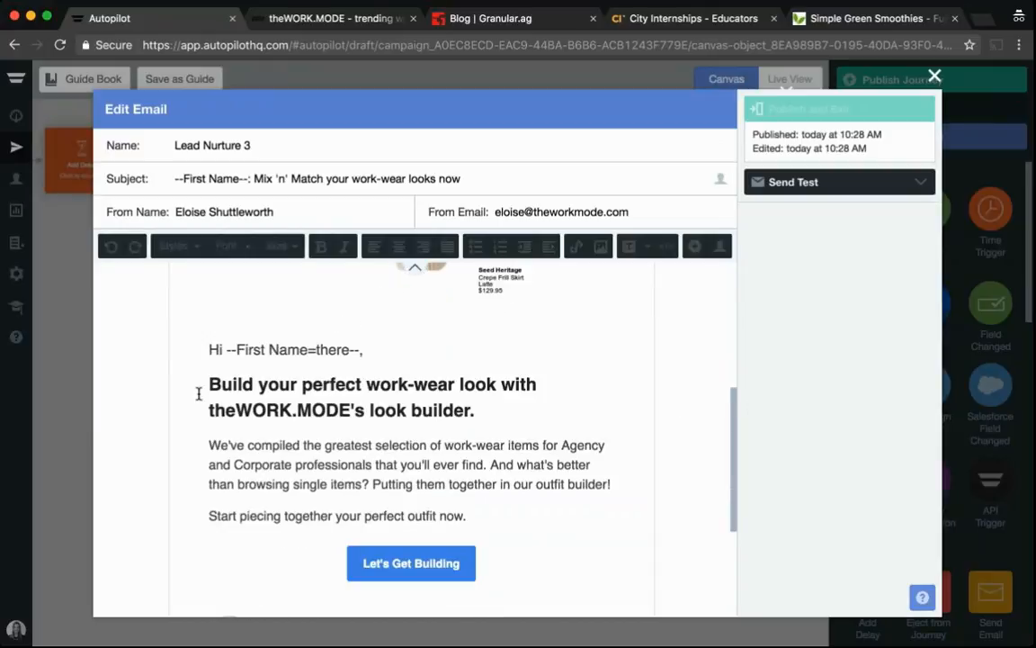
left_click_drag(210, 384, 479, 414)
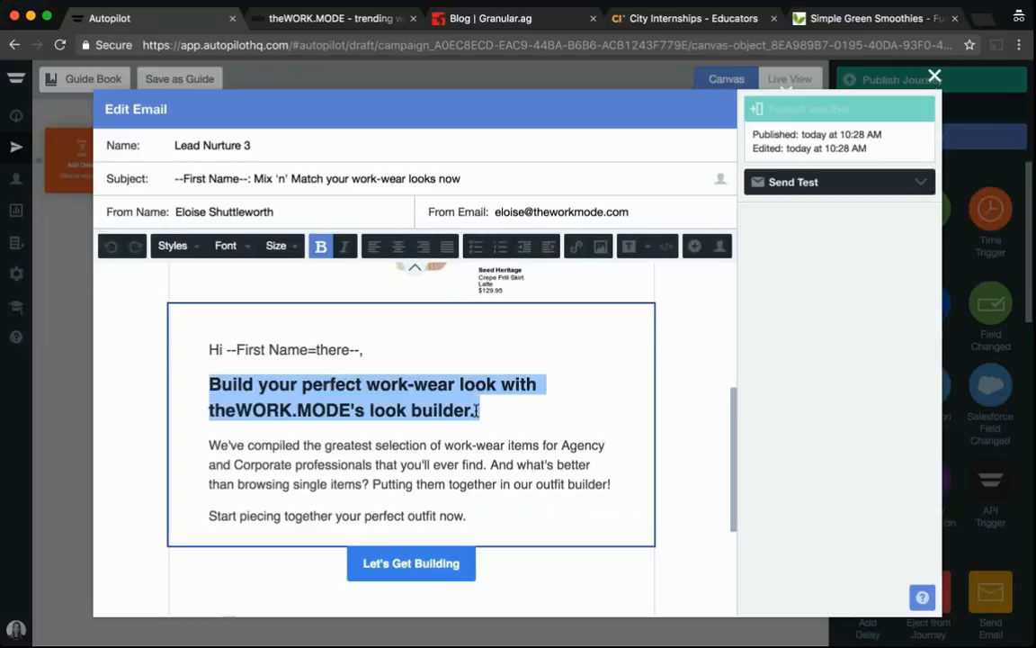
left_click(478, 411)
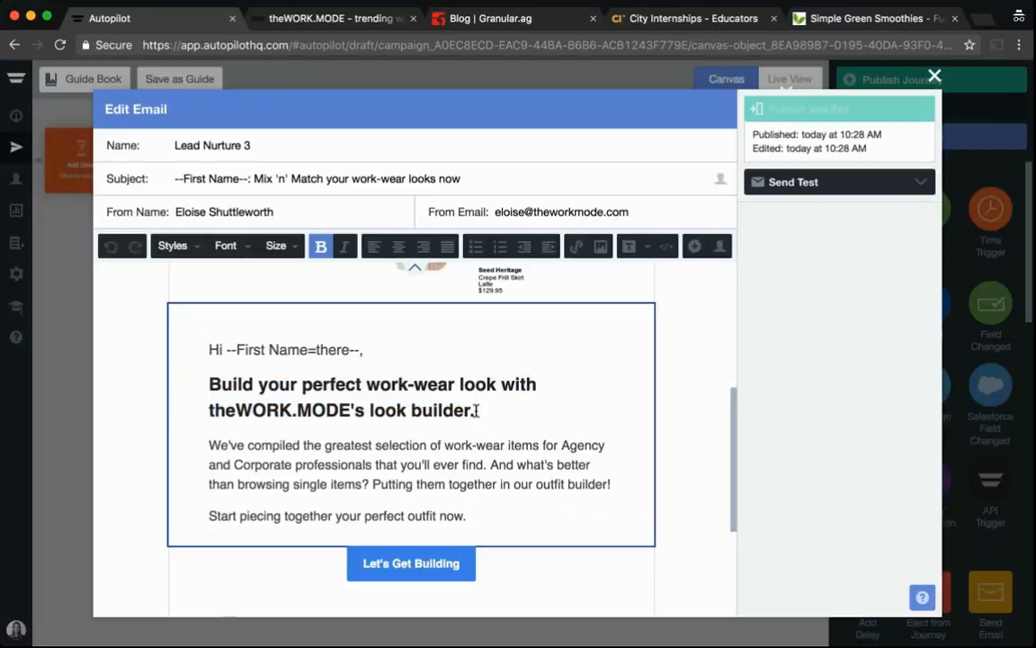
left_click(208, 446)
left_click(491, 512, "shift")
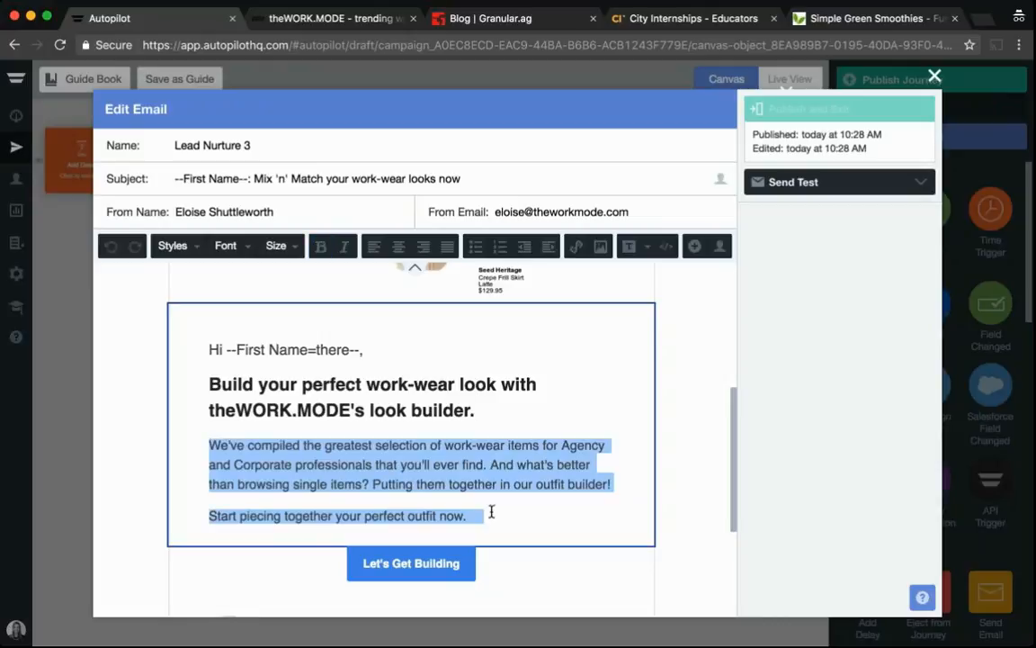
left_click(491, 512)
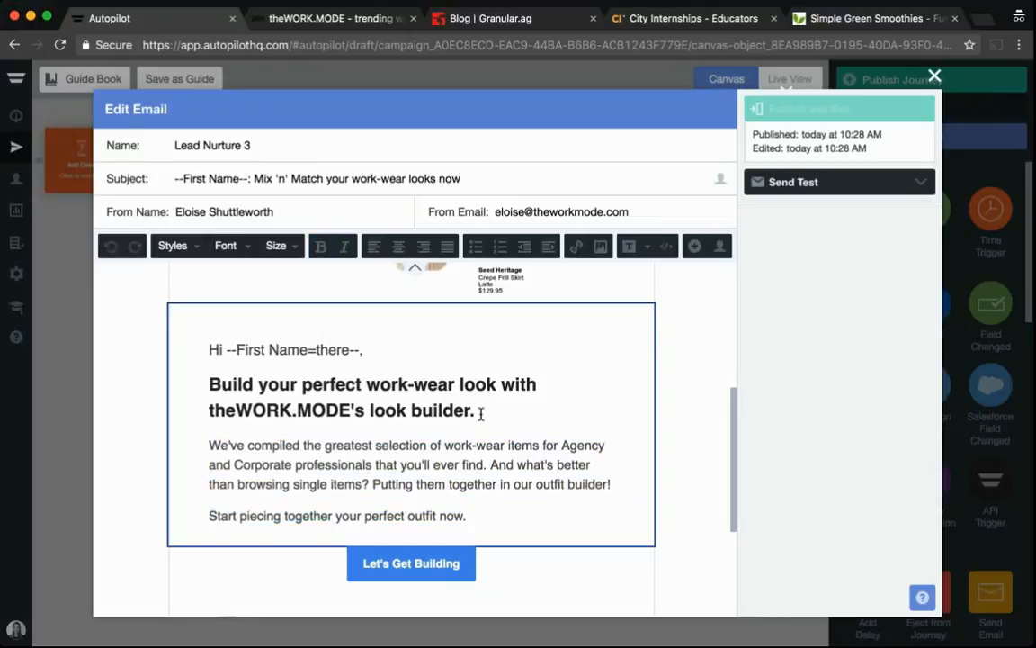
scroll(480, 412, "down", 2)
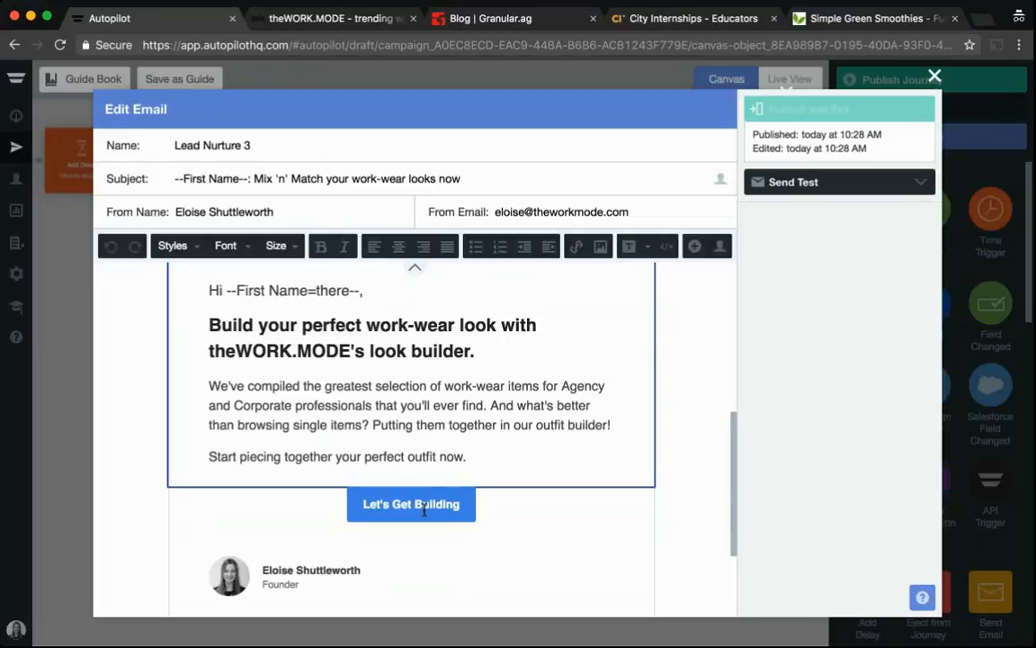
left_click(503, 543)
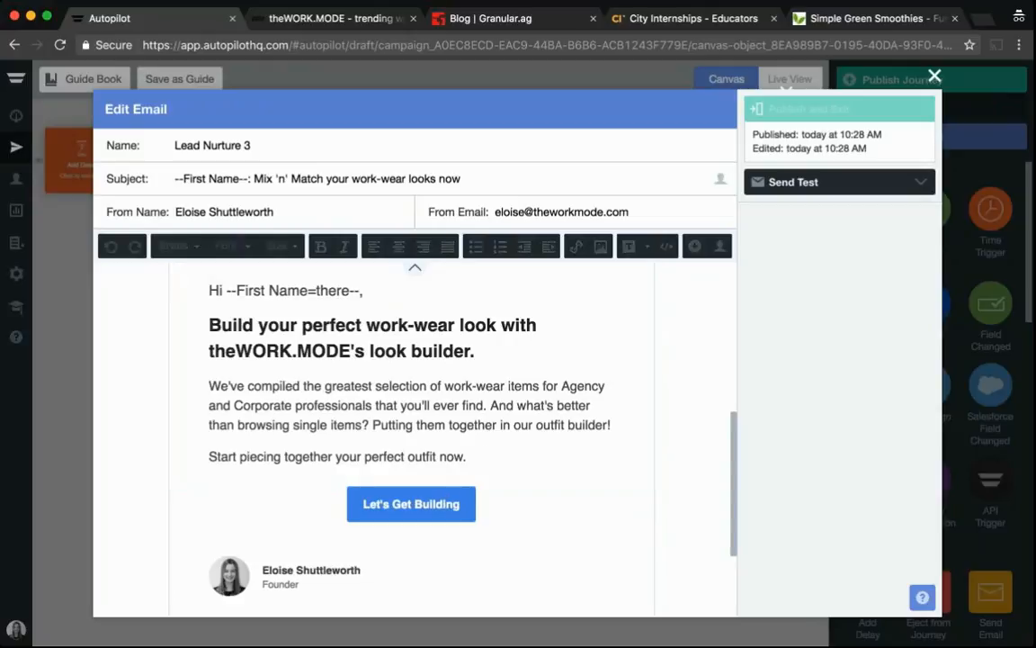
scroll(234, 359, "up", 2)
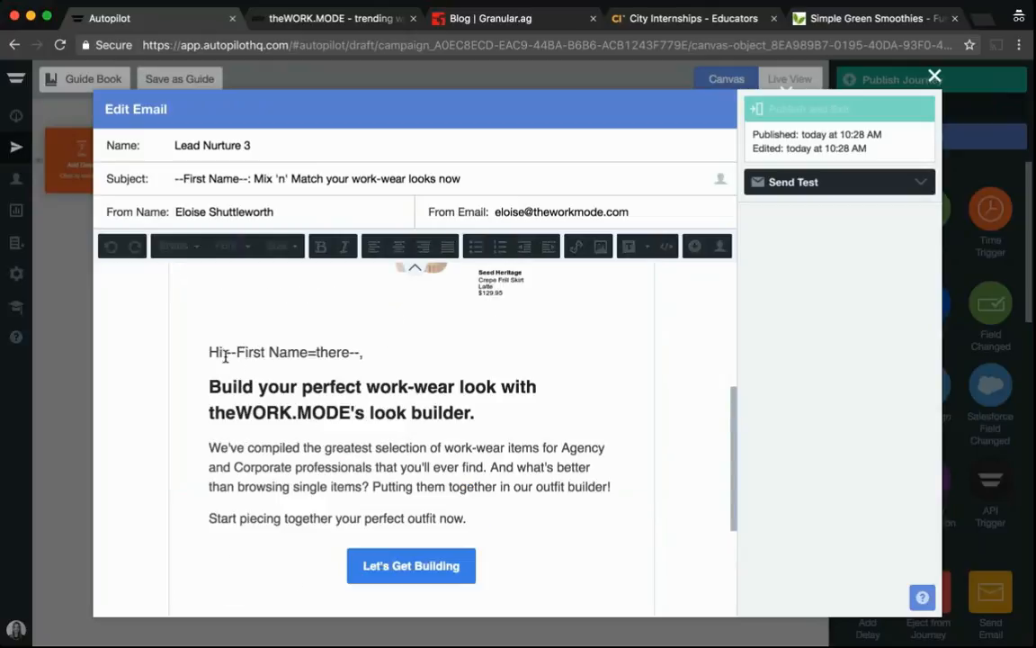
left_click(167, 178)
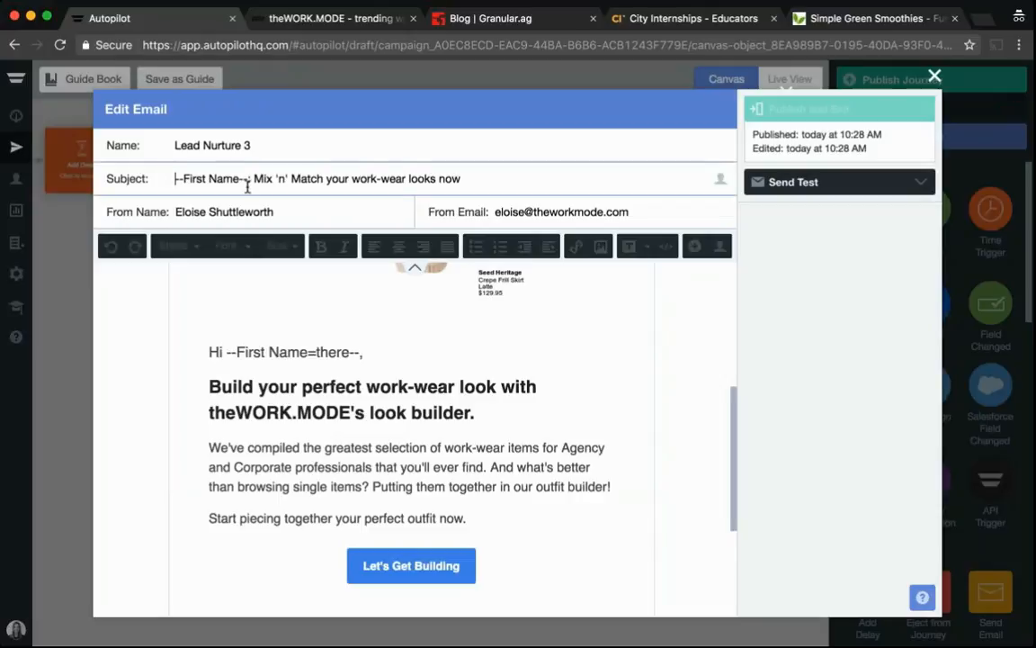
left_click(537, 182)
left_click(840, 109)
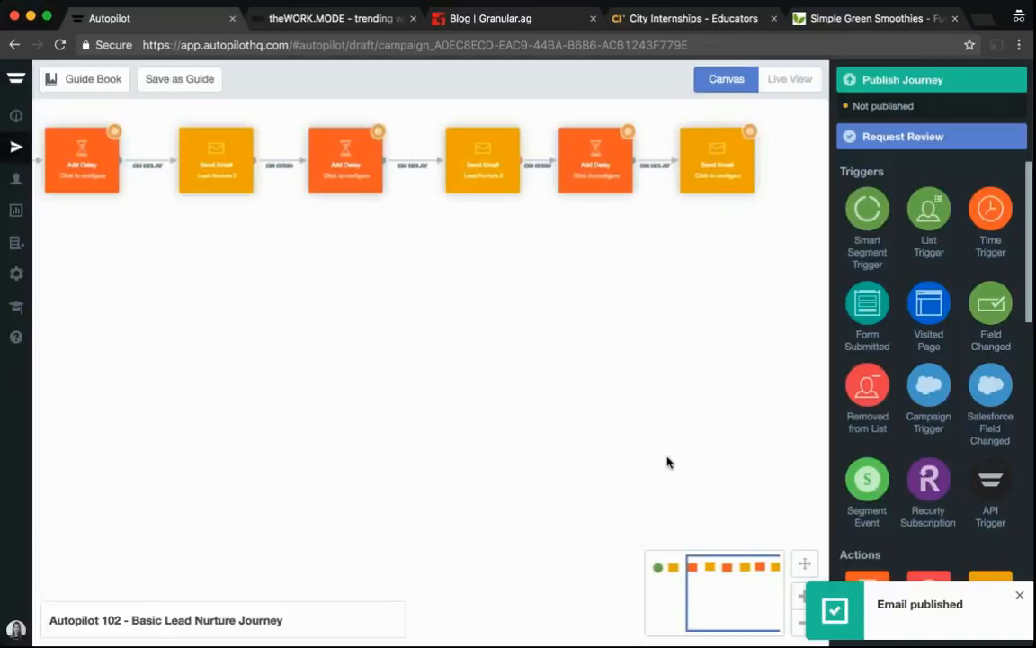
Assign the existing email Lead Nurture 4 to the fourth Send Email shape and open it for editing
left_click_drag(710, 591, 718, 591)
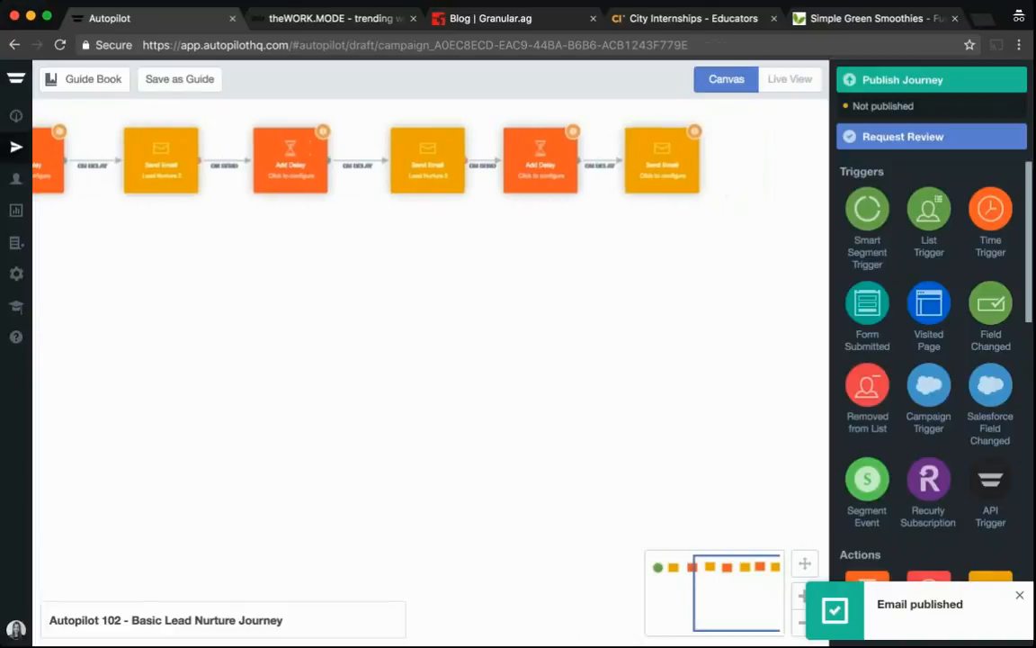
left_click(654, 152)
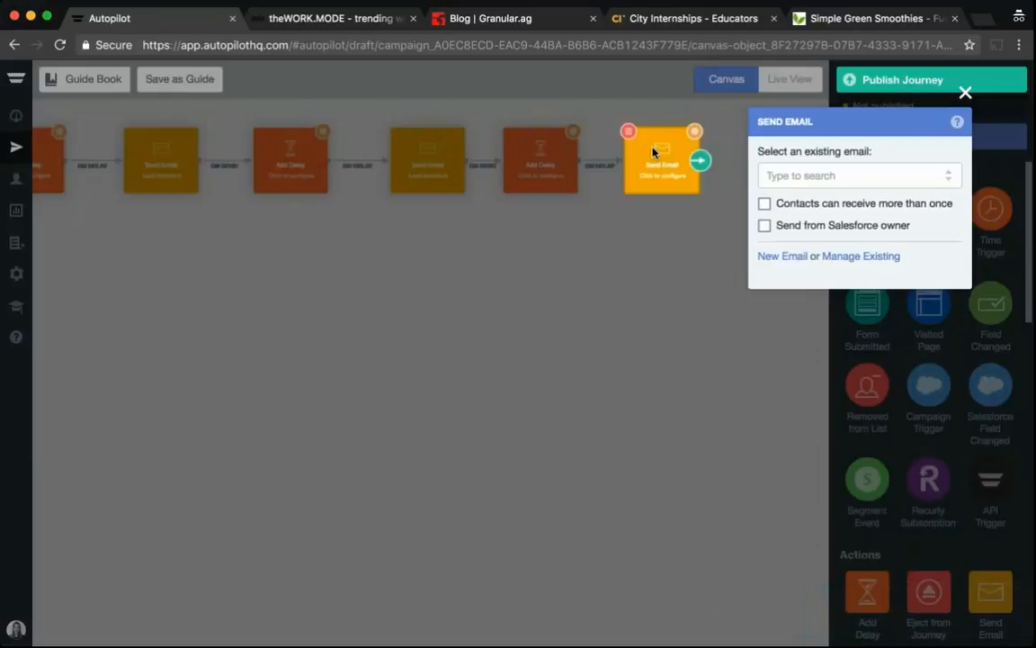
left_click(947, 184)
type("lea")
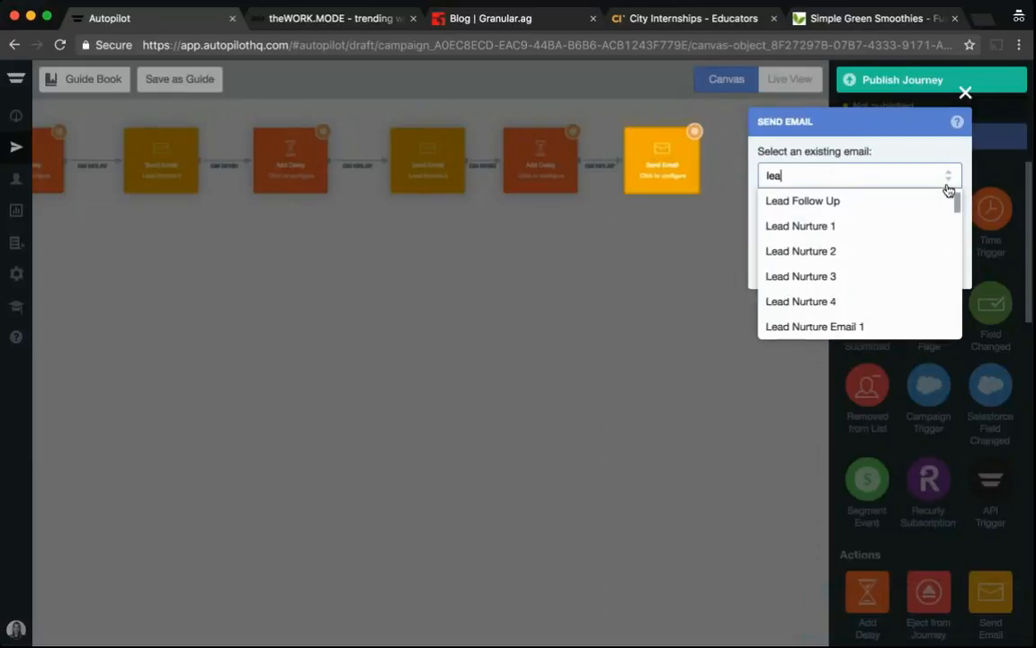
type("d")
left_click(825, 304)
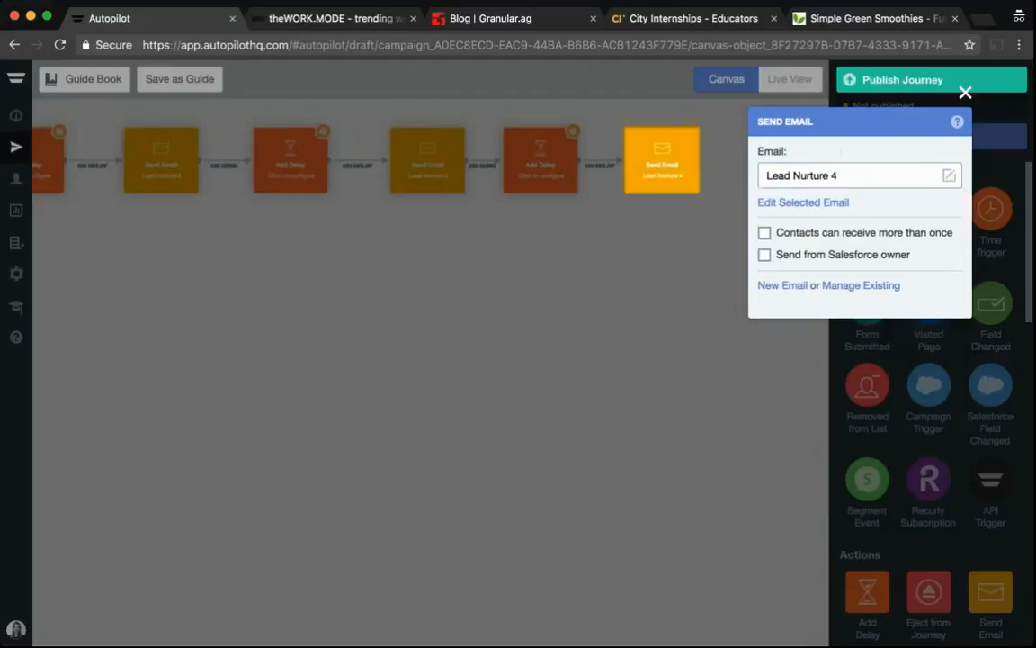
left_click(833, 208)
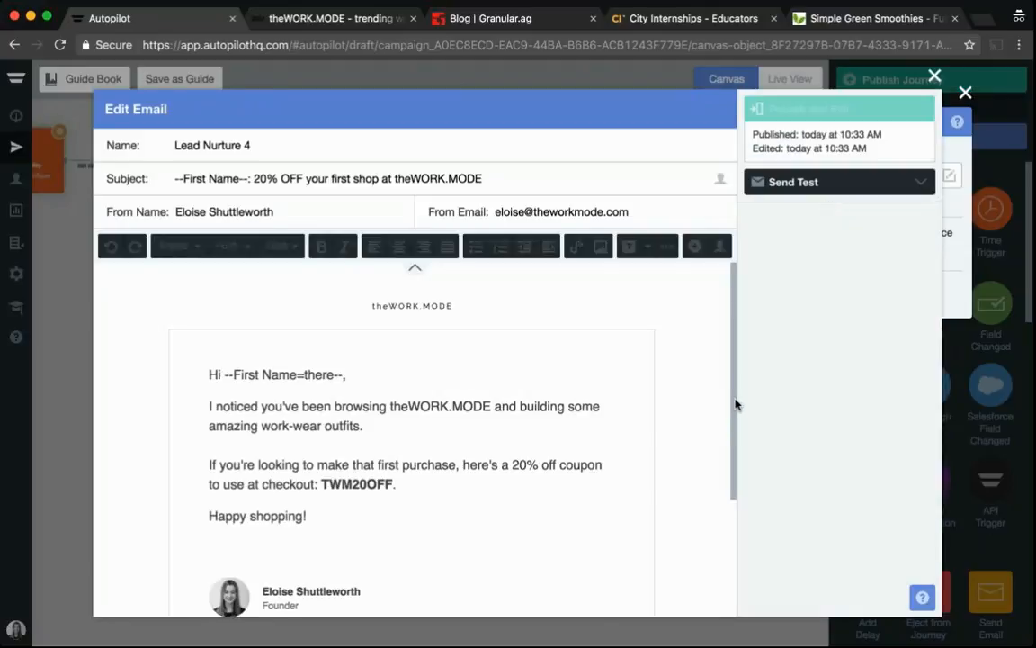
Review the Lead Nurture 4 email's coupon code TWM20OFF and subject personalization, then publish and exit the editor
left_click_drag(736, 405, 736, 444)
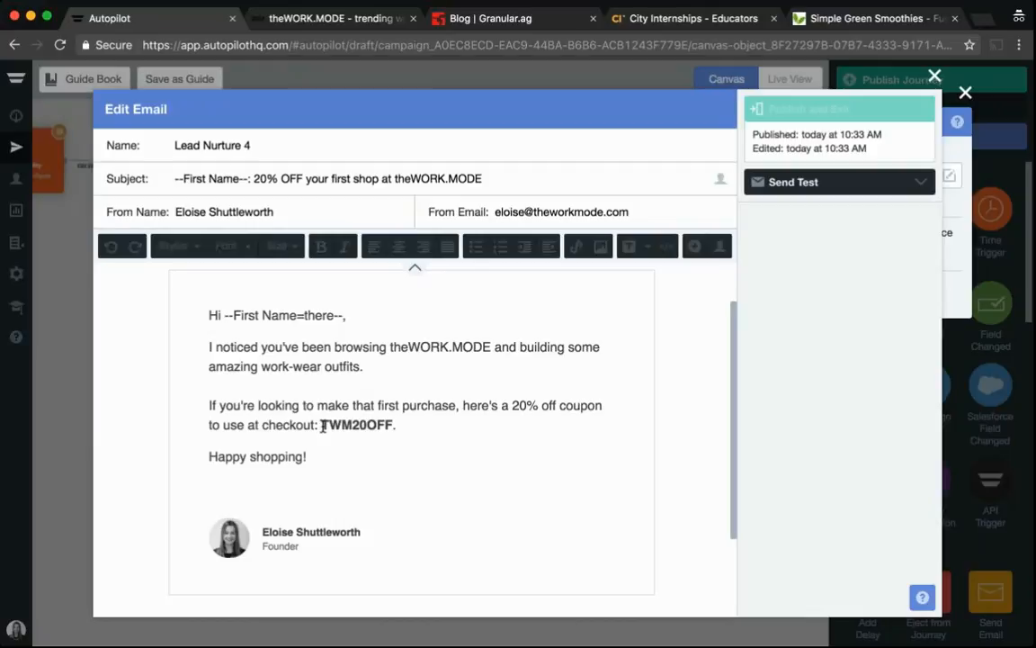
left_click_drag(323, 427, 403, 426)
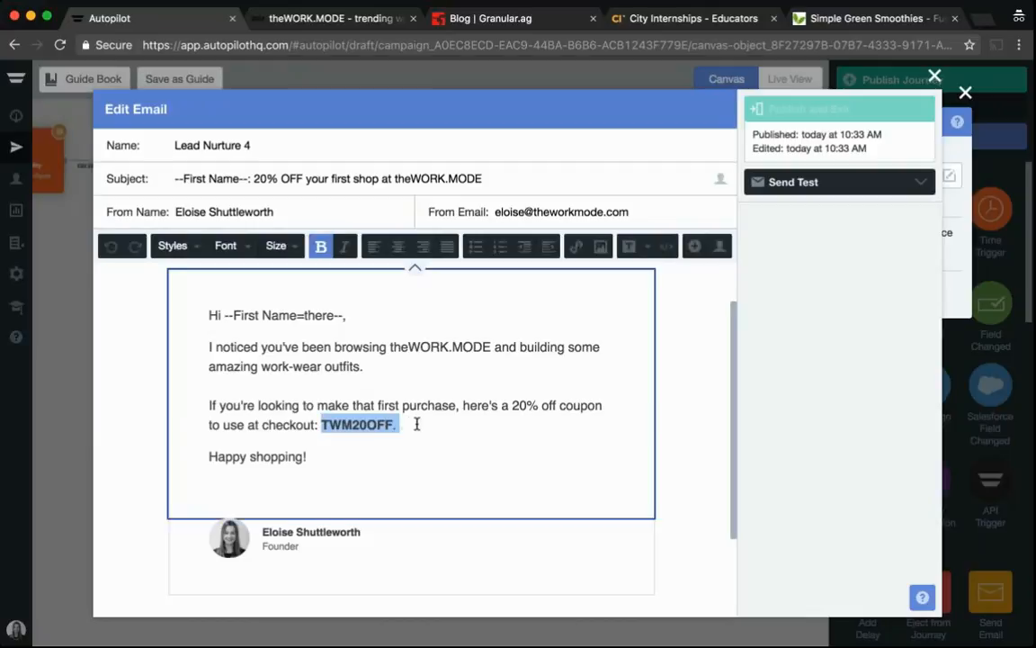
left_click(403, 427)
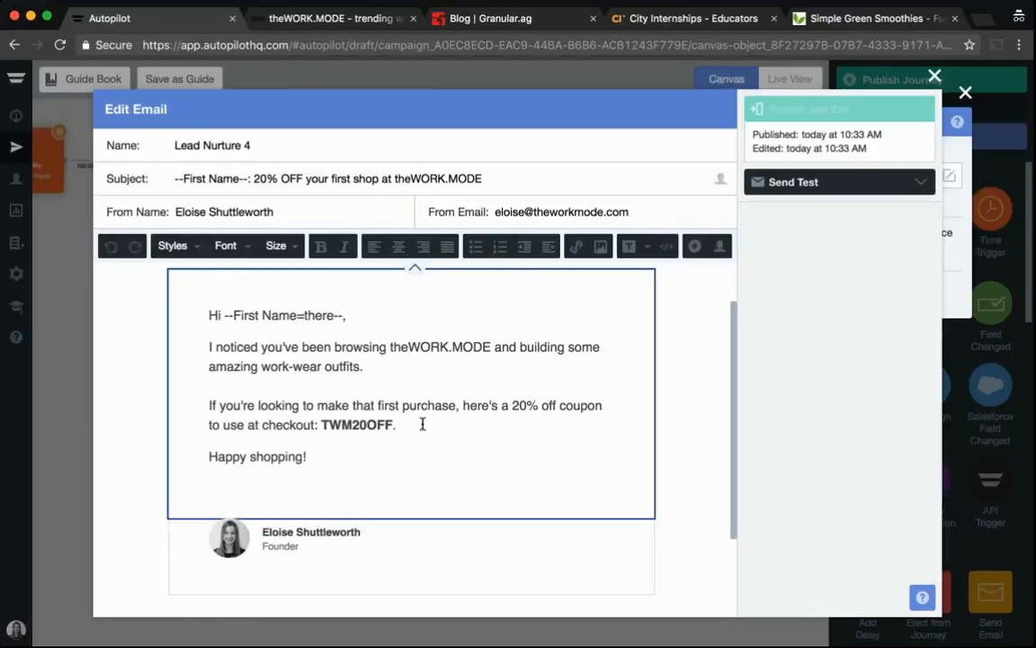
left_click(174, 179)
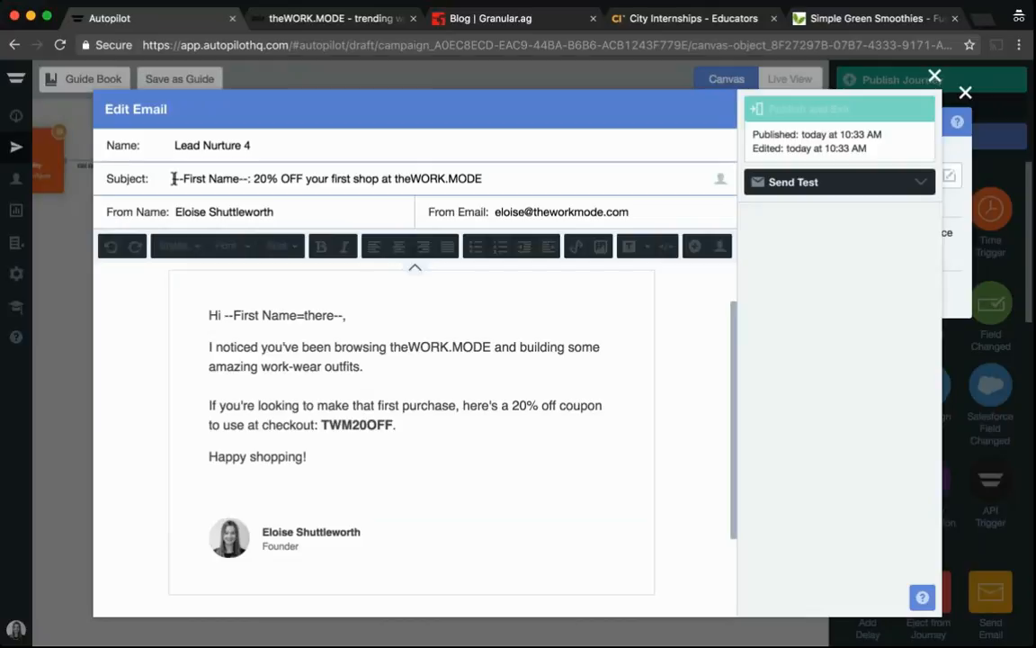
left_click(255, 178)
left_click_drag(321, 425, 396, 429)
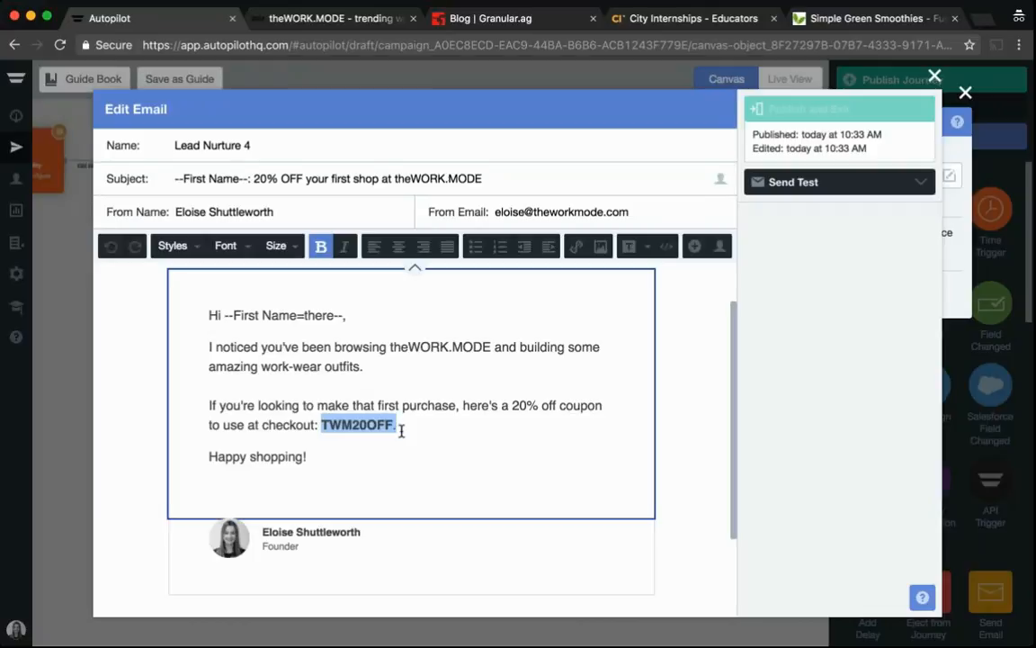
left_click(401, 428)
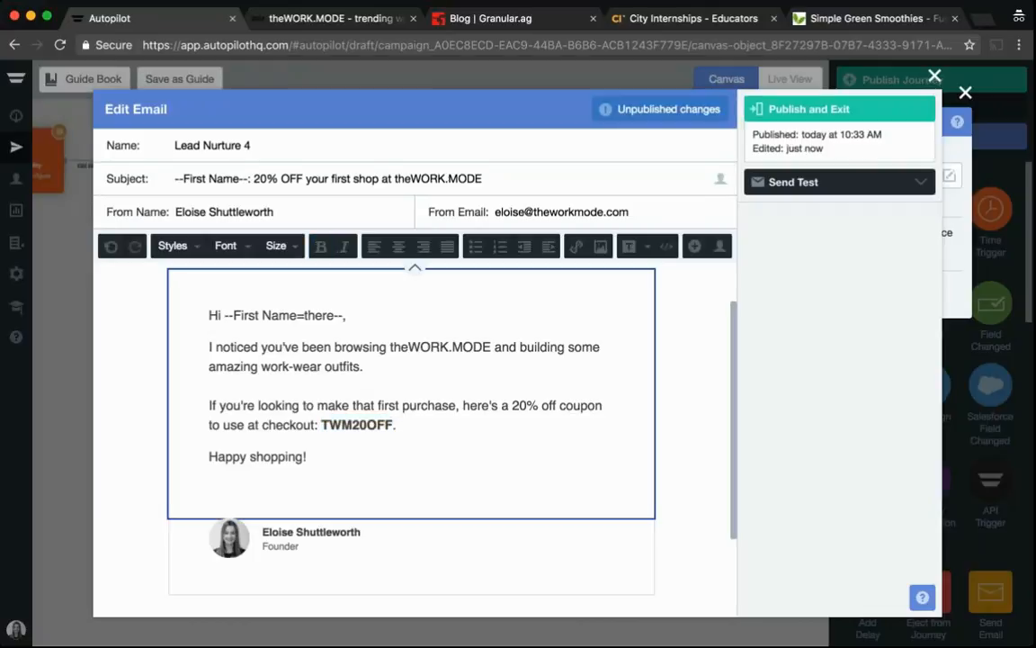
left_click(814, 112)
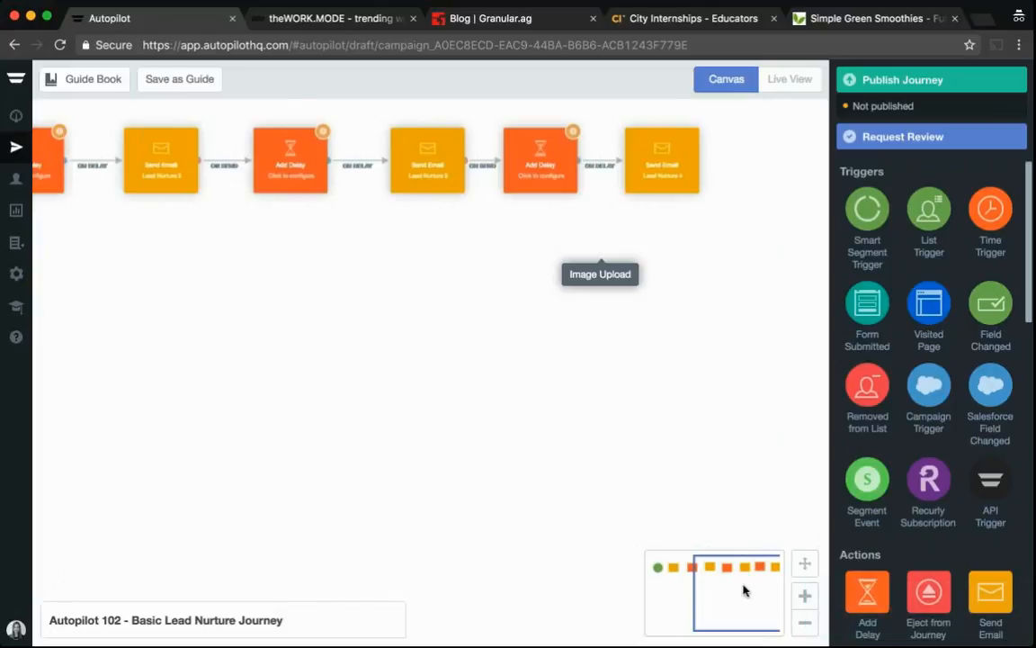
Set the first Add Delay shape after Lead Nurture 1 to 2 weeks
left_click_drag(743, 590, 711, 590)
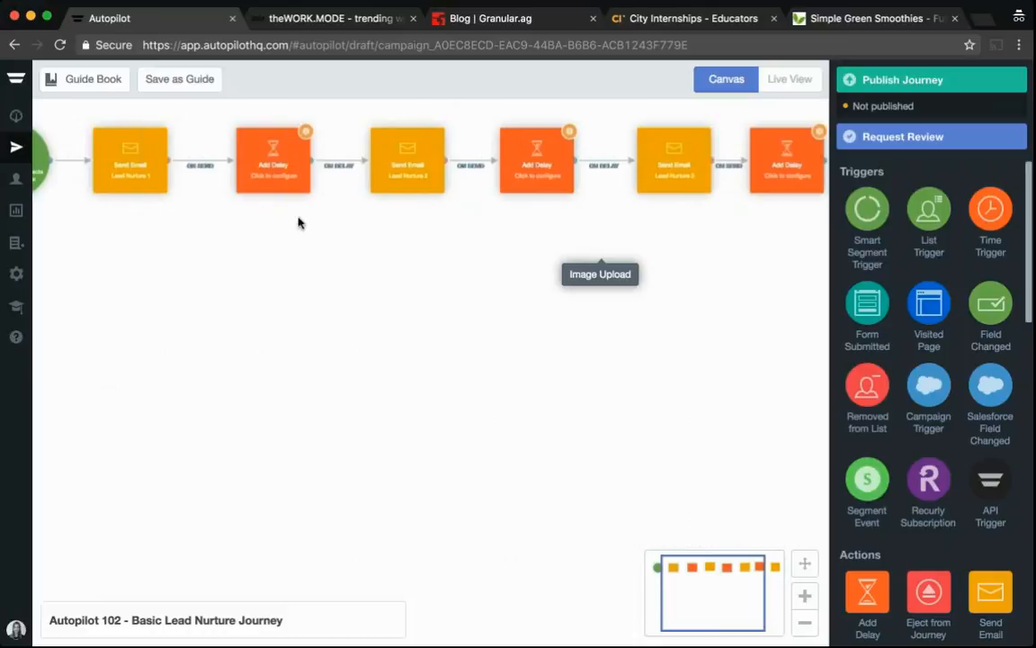
left_click(275, 171)
left_click(275, 171)
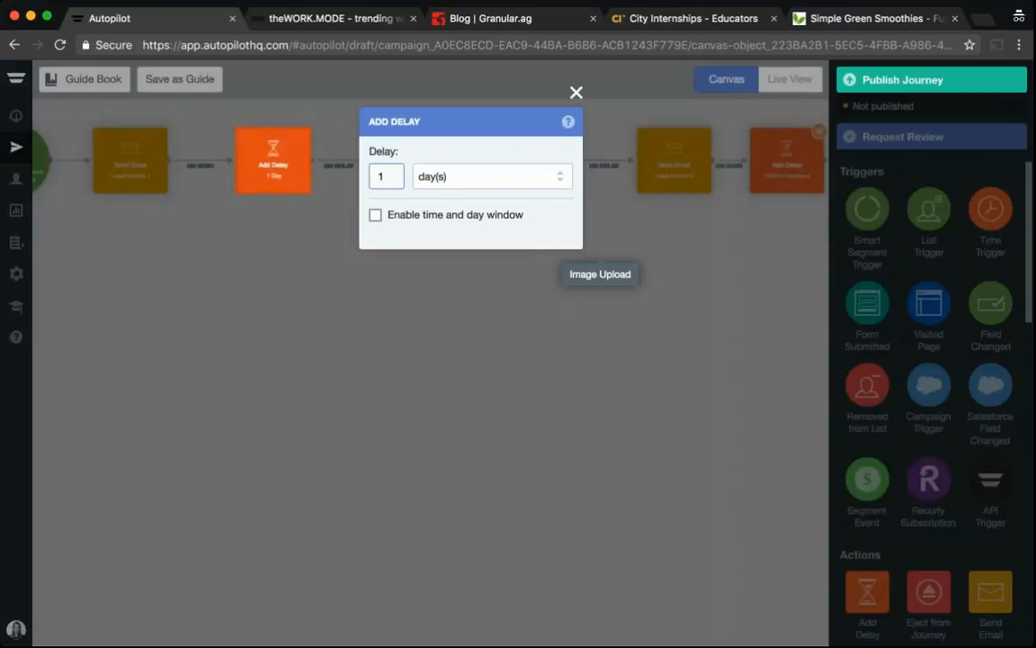
key("BackSpace")
type("2")
left_click(522, 178)
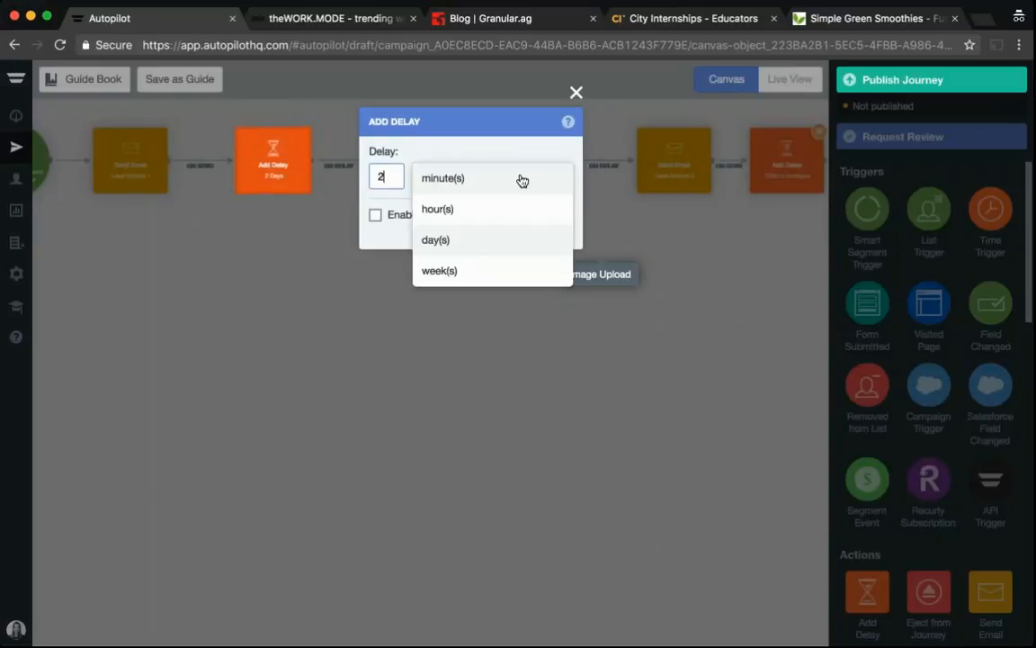
left_click(445, 270)
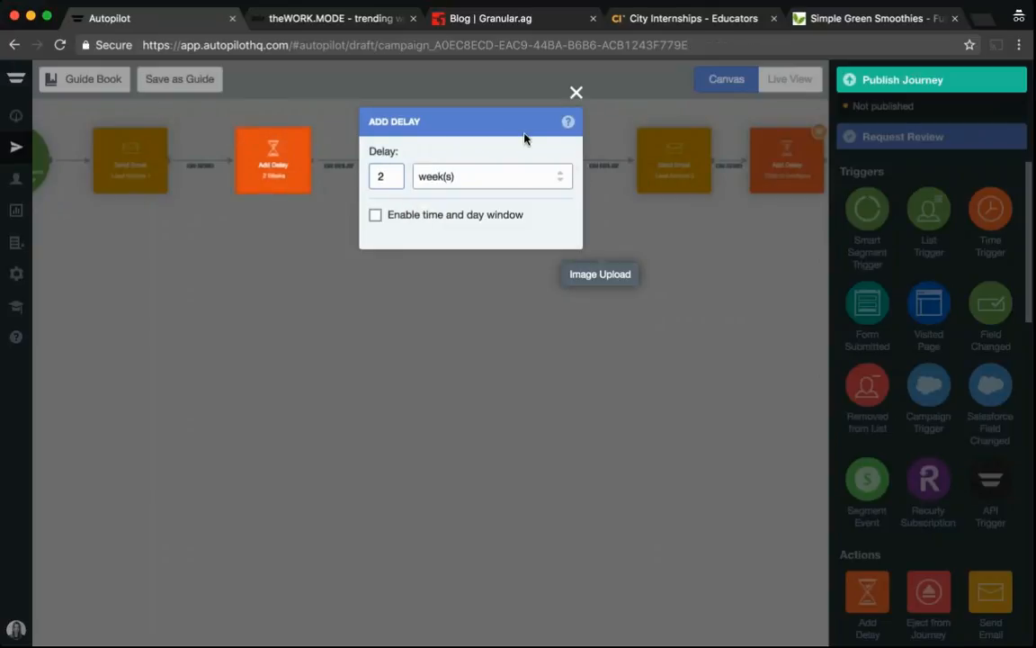
key("Escape")
Set the second Add Delay shape after Lead Nurture 2 to 2 weeks
left_click(540, 166)
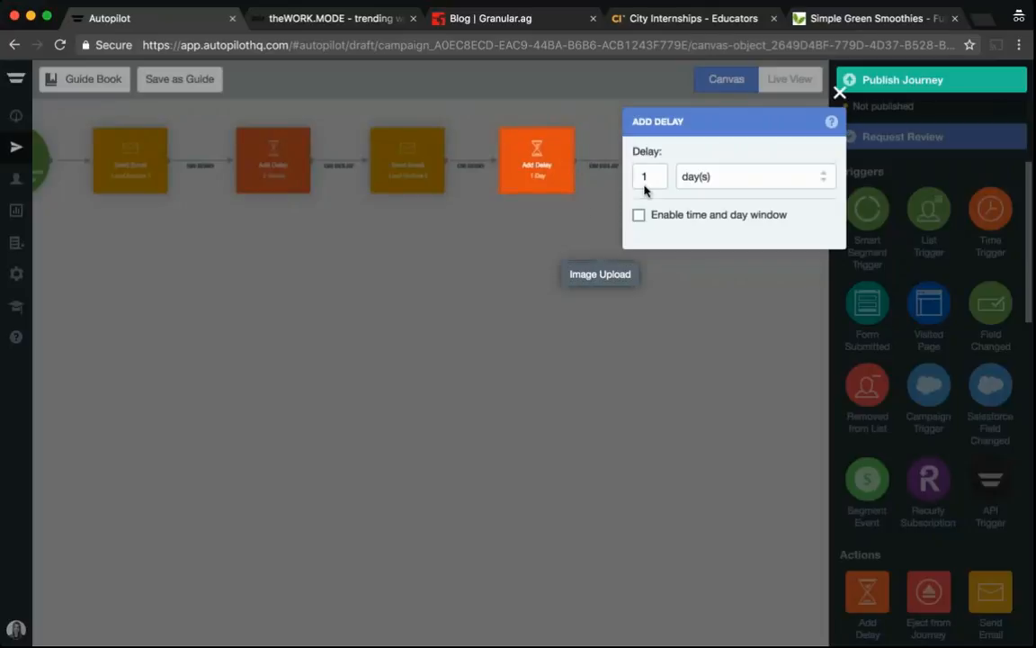
double_click(644, 180)
type("2")
left_click(711, 176)
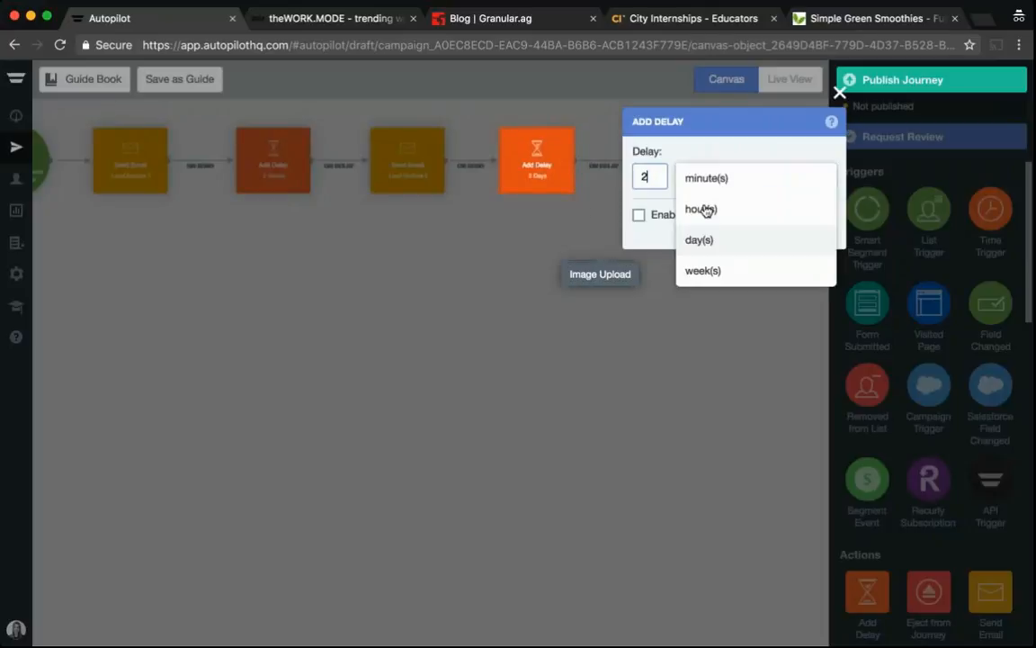
left_click(704, 271)
left_click(722, 324)
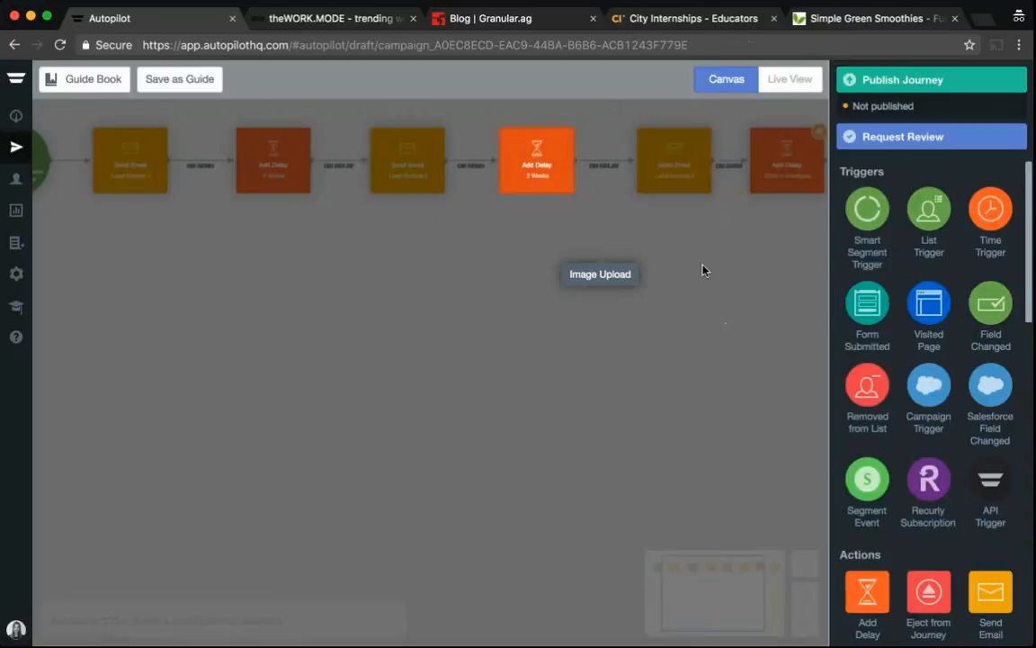
Set the third Add Delay shape after Lead Nurture 3 to 2 weeks
left_click(786, 162)
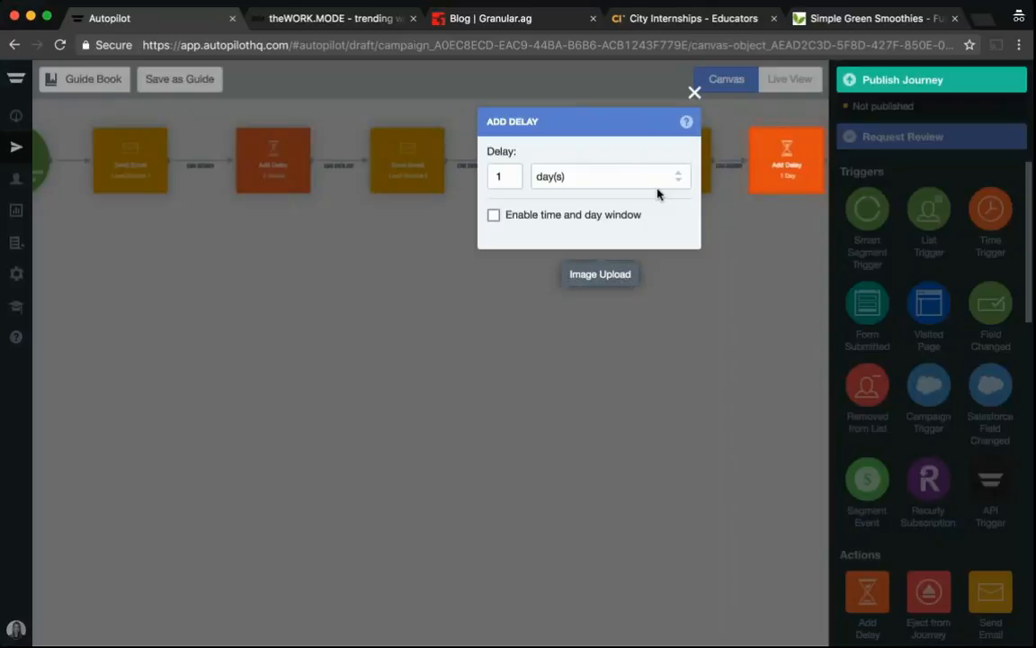
double_click(515, 176)
type("2")
left_click(674, 176)
left_click(592, 271)
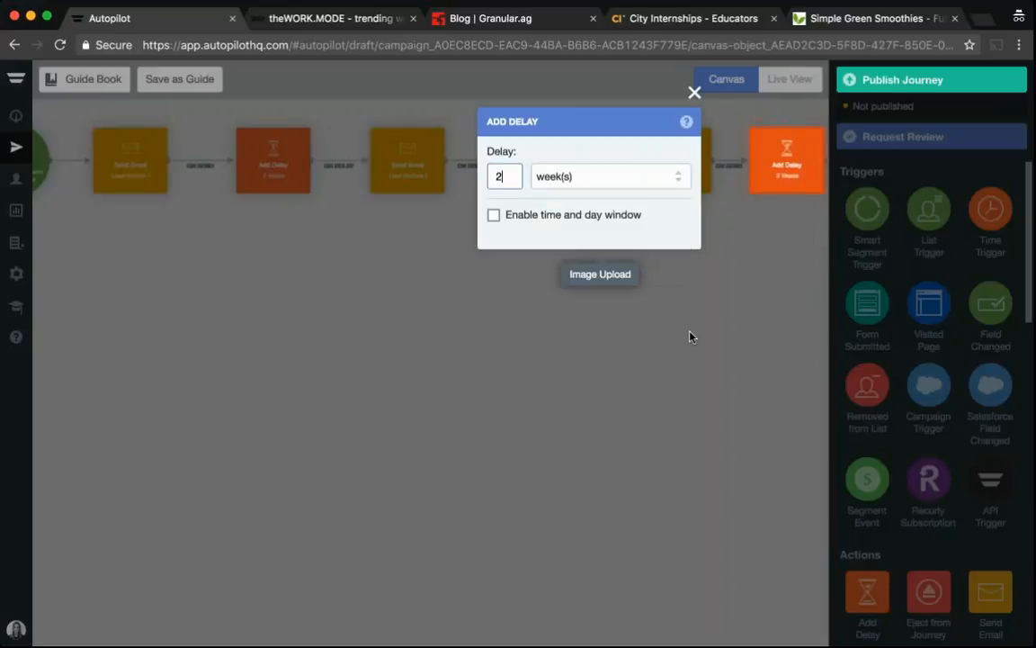
left_click(714, 455)
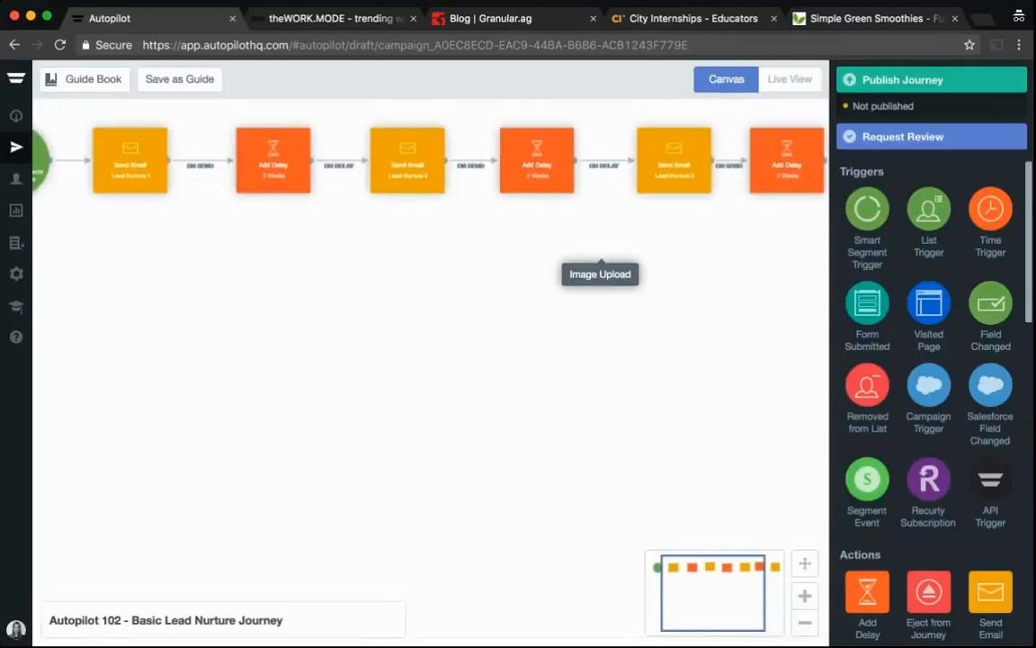
left_click_drag(744, 594, 654, 583)
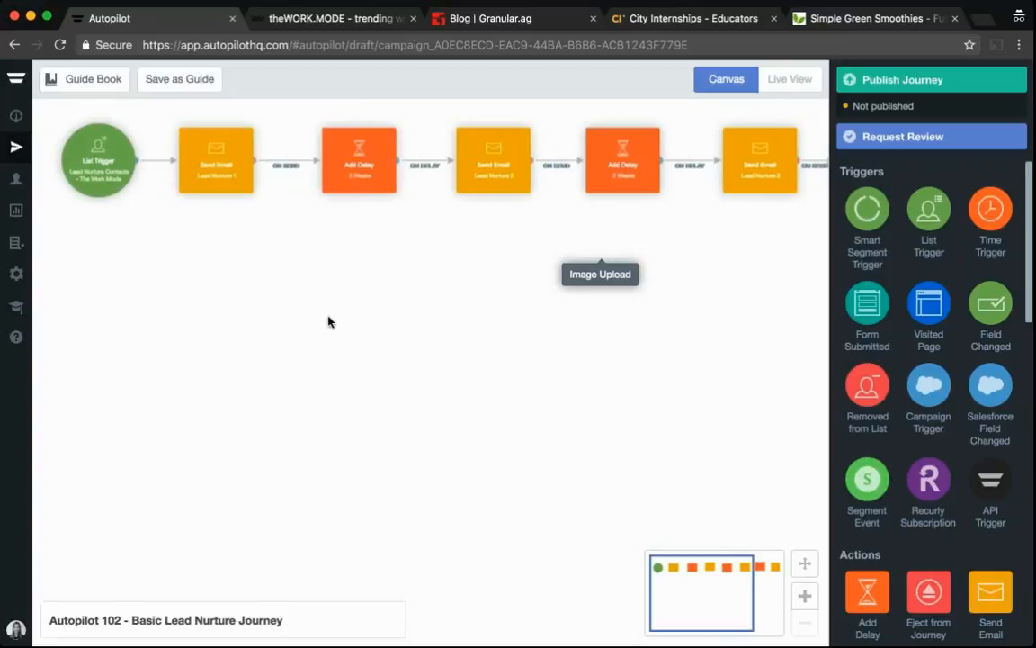
scroll(931, 395, "down", 10)
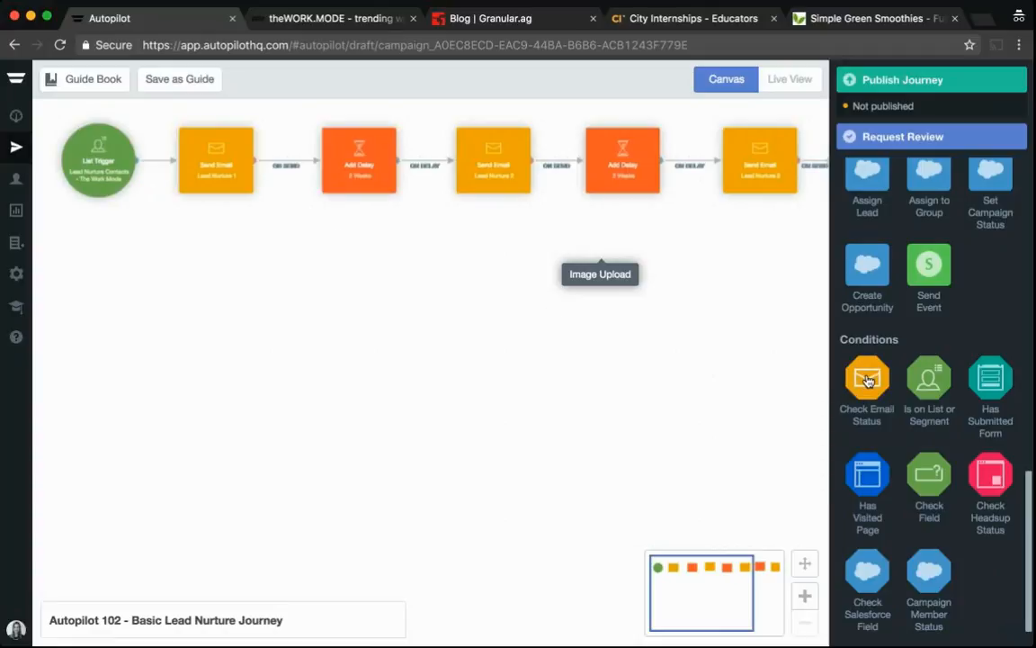
Place a Check Email Status condition below the first delay and reroute the delay's output to it instead of Lead Nurture 2
left_click_drag(868, 382, 365, 326)
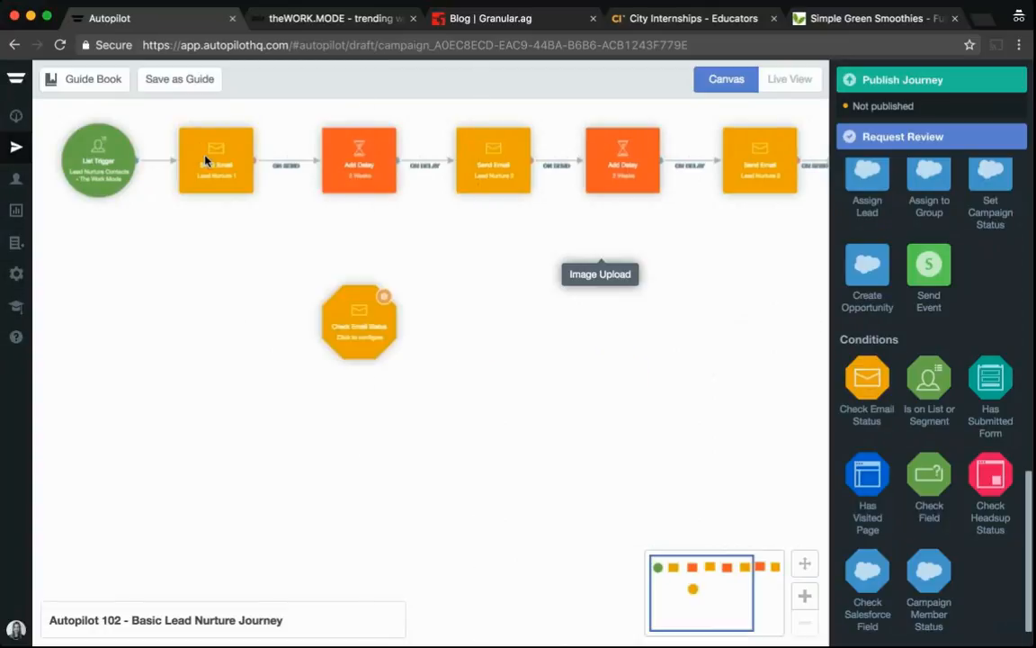
mouse_move(335, 173)
left_click(423, 161)
mouse_move(397, 162)
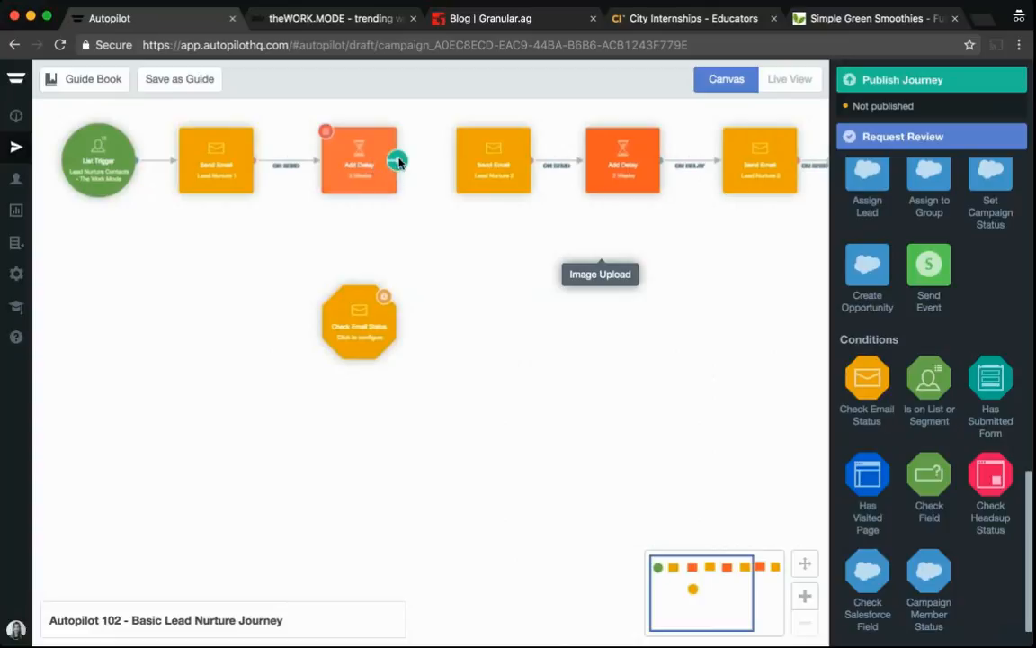
left_click_drag(398, 162, 359, 314)
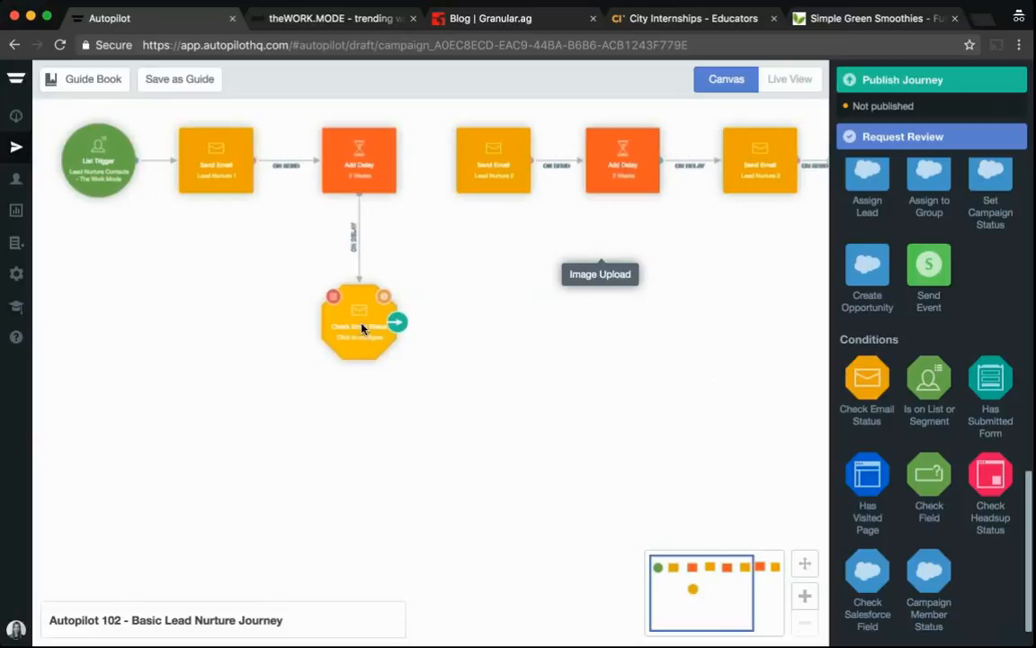
Configure the Check Email Status condition to check the Lead Nurture 1 email
left_click(360, 326)
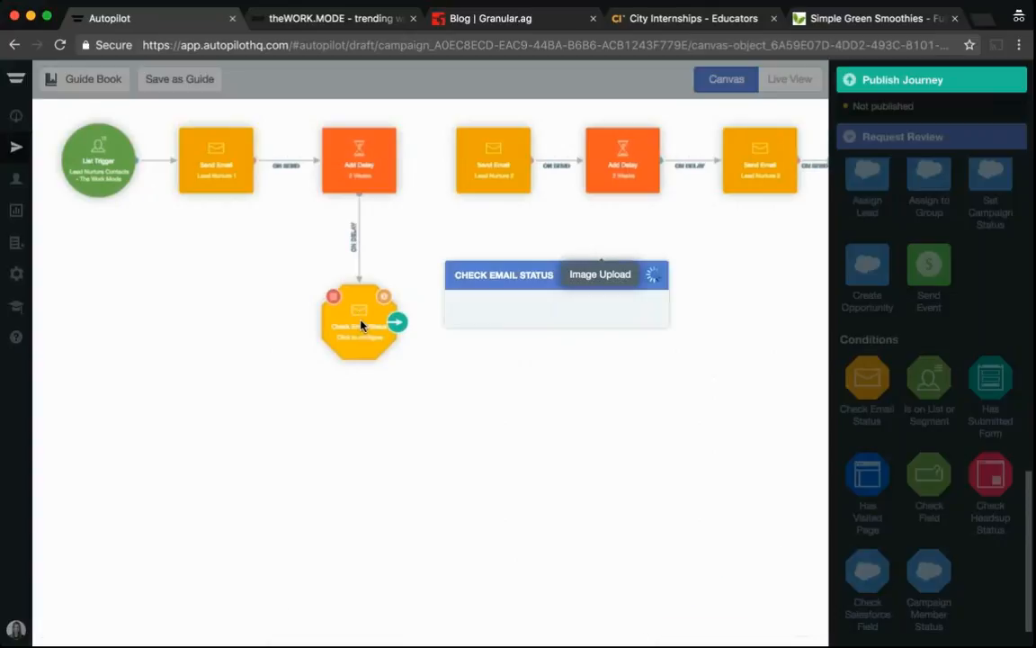
left_click(646, 332)
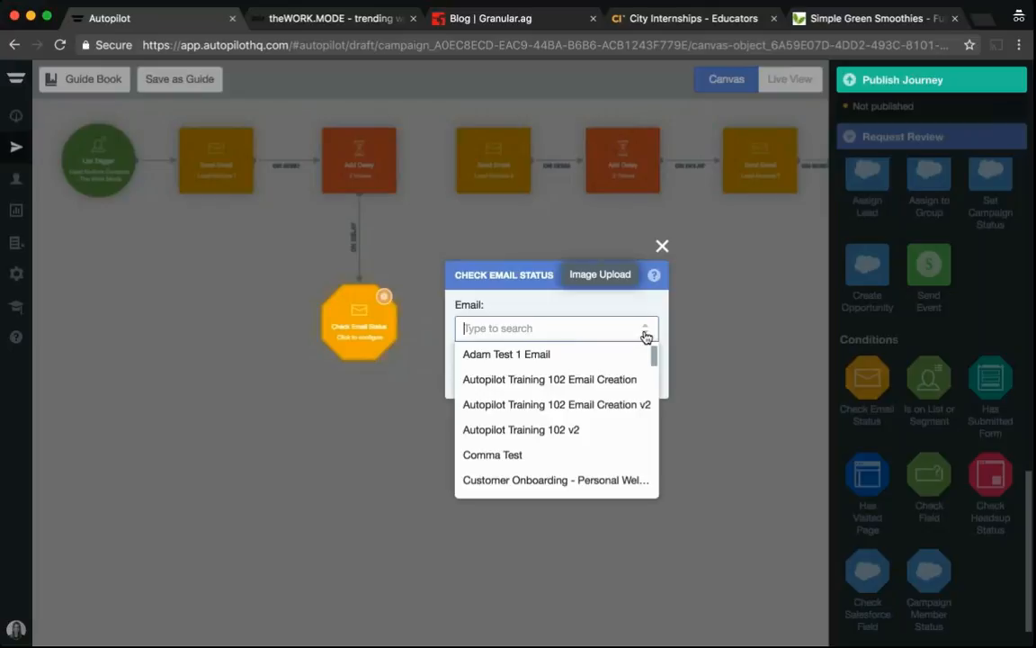
type("lead nu")
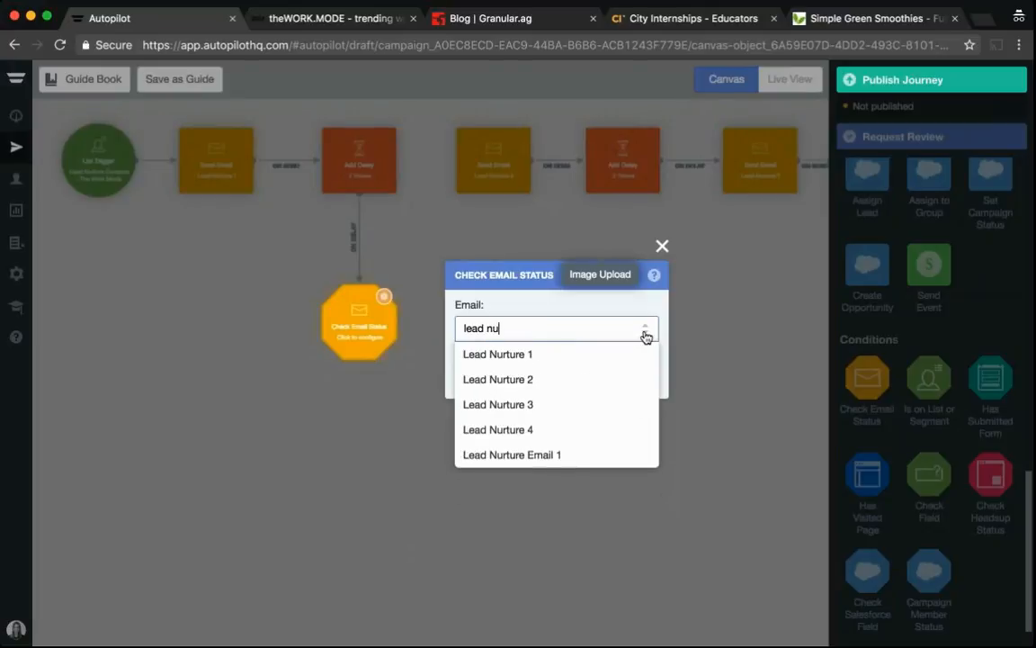
left_click(574, 354)
left_click(663, 247)
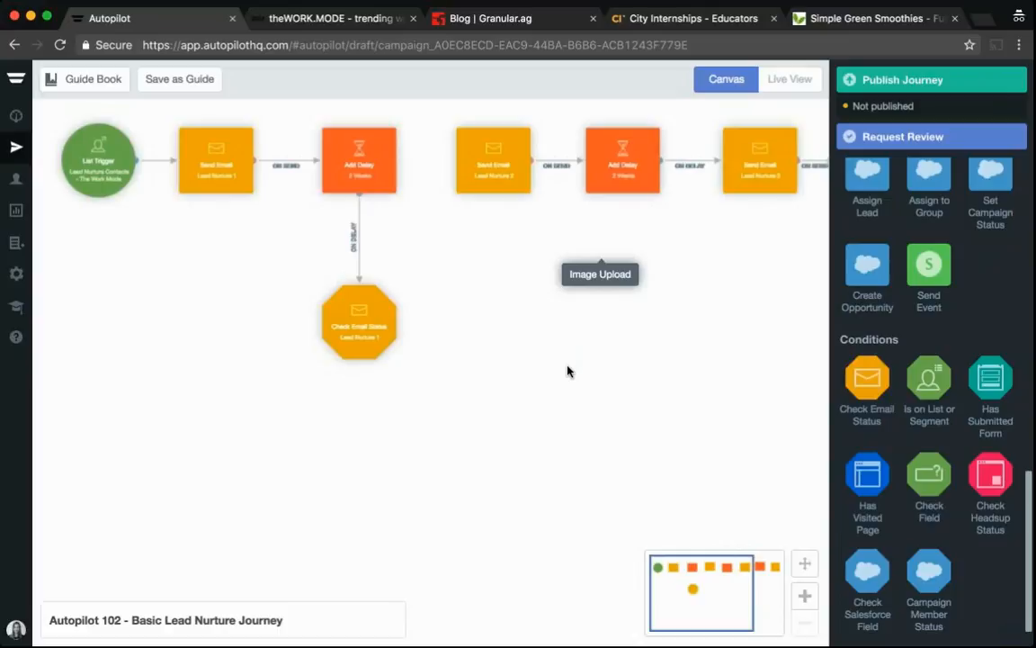
Add a Send Email shape to the right of the Check Email Status condition
mouse_move(378, 321)
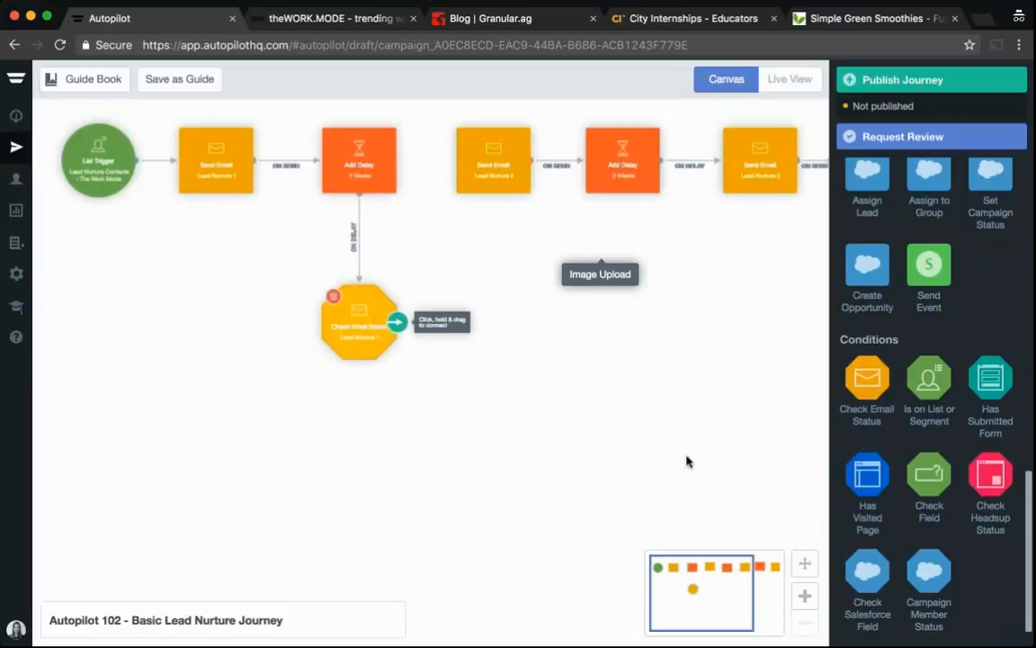
scroll(1029, 481, "down", 1)
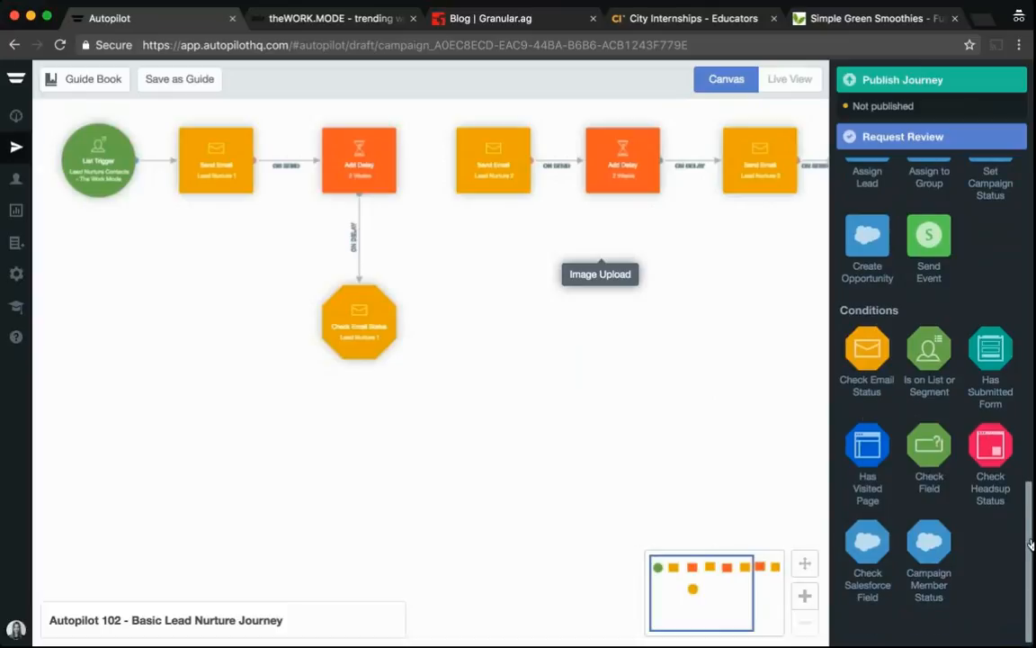
left_click_drag(1029, 491, 1023, 322)
scroll(990, 329, "up", 2)
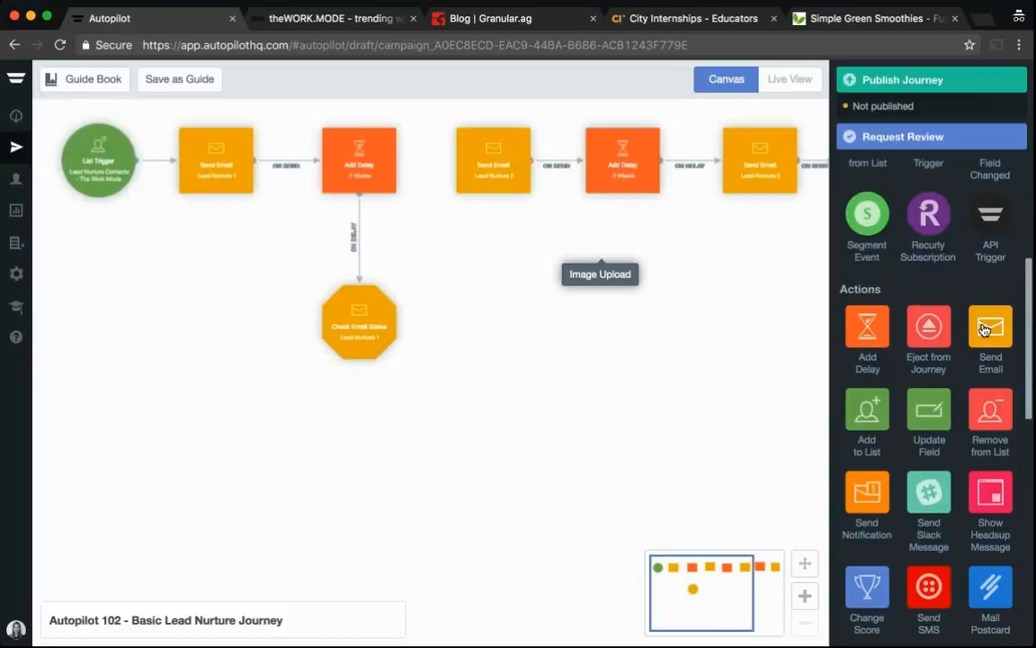
left_click_drag(986, 330, 493, 321)
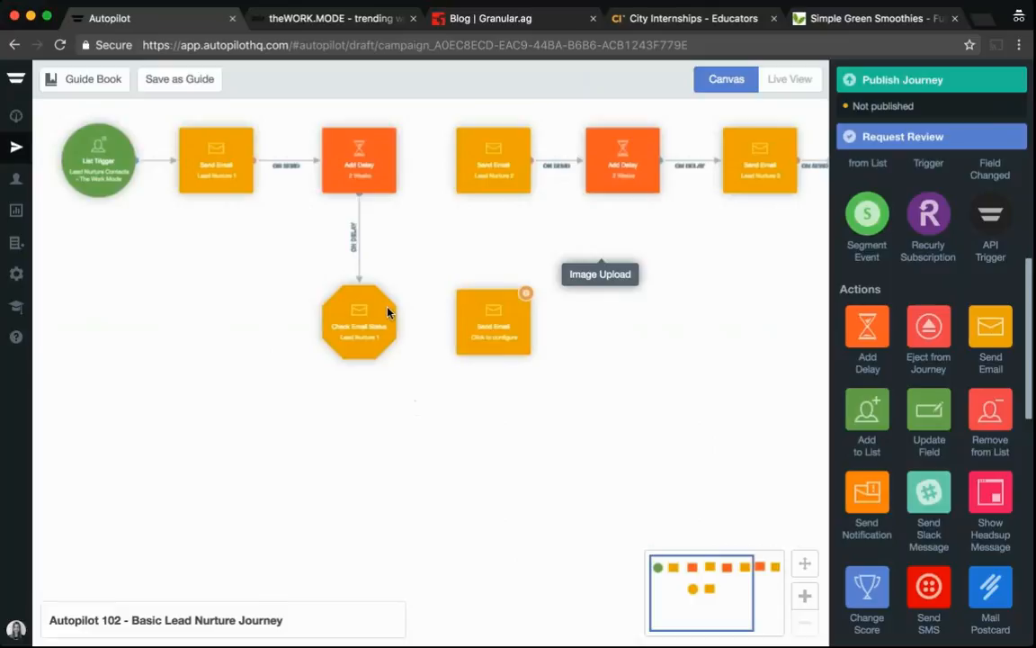
Connect the condition's Has Clicked path to the new email and its Has Not Clicked path to the Lead Nurture 2 email
mouse_move(396, 324)
left_click_drag(418, 333, 474, 324)
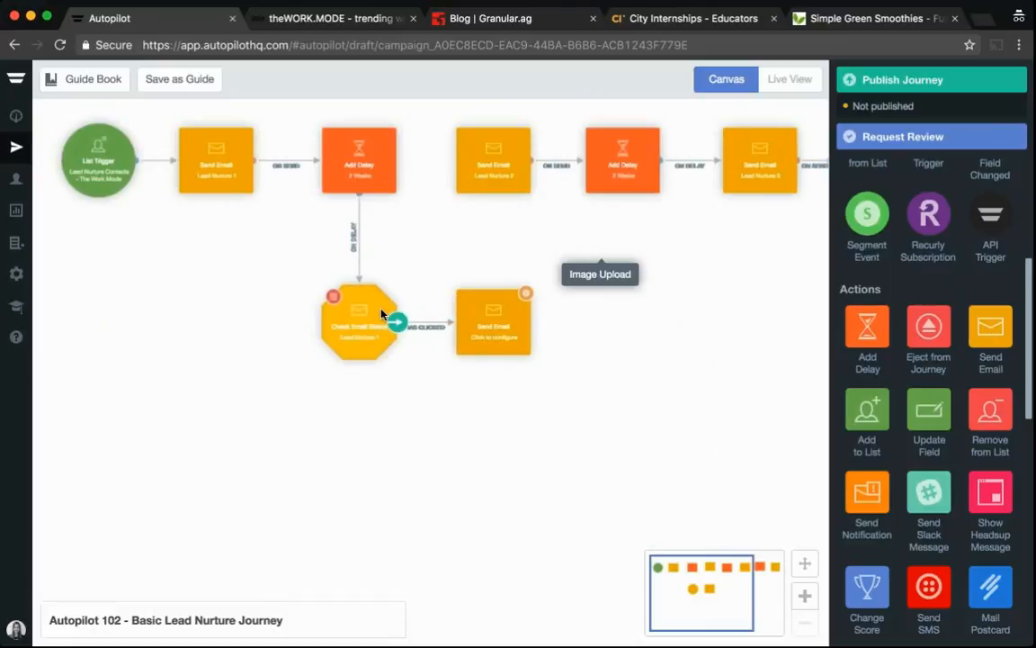
mouse_move(396, 321)
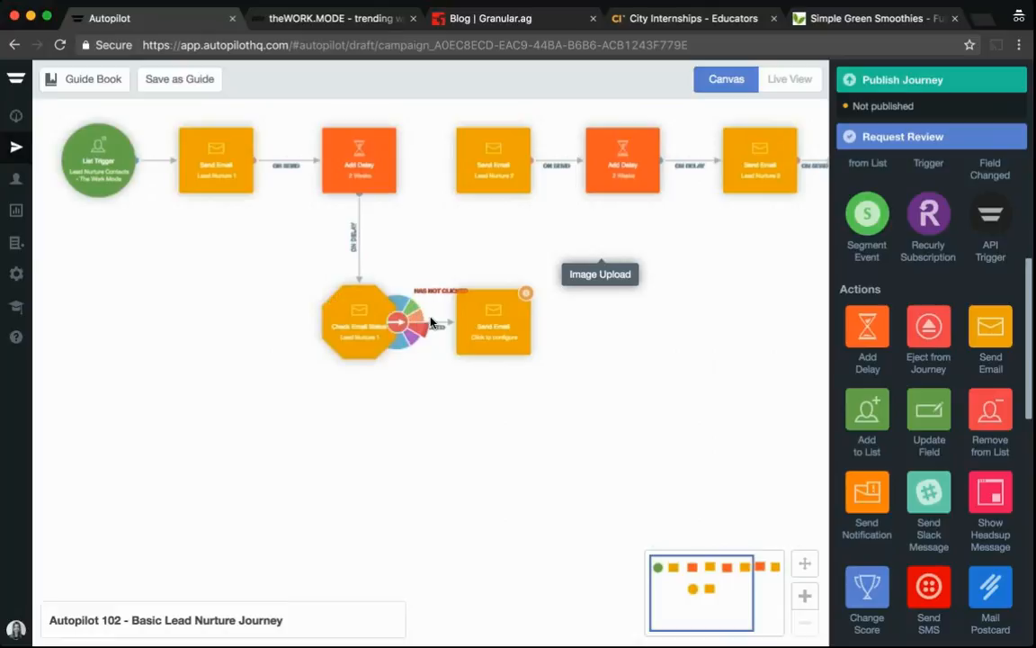
left_click_drag(416, 317, 474, 158)
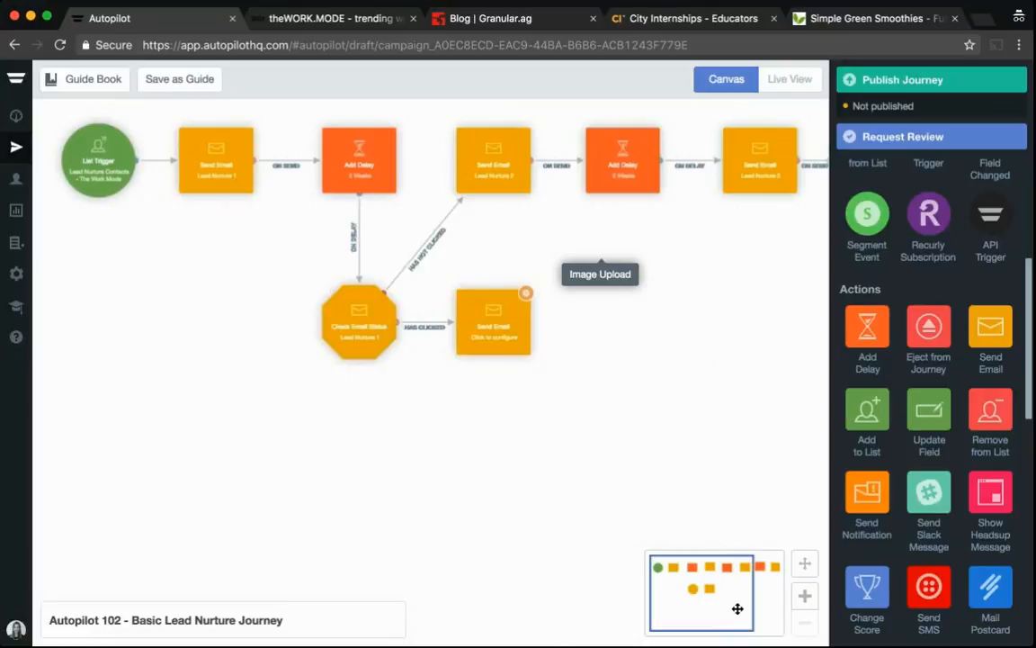
Add an Add Delay shape and another Send Email shape after the Has Clicked email and chain them in sequence
left_click_drag(738, 609, 784, 609)
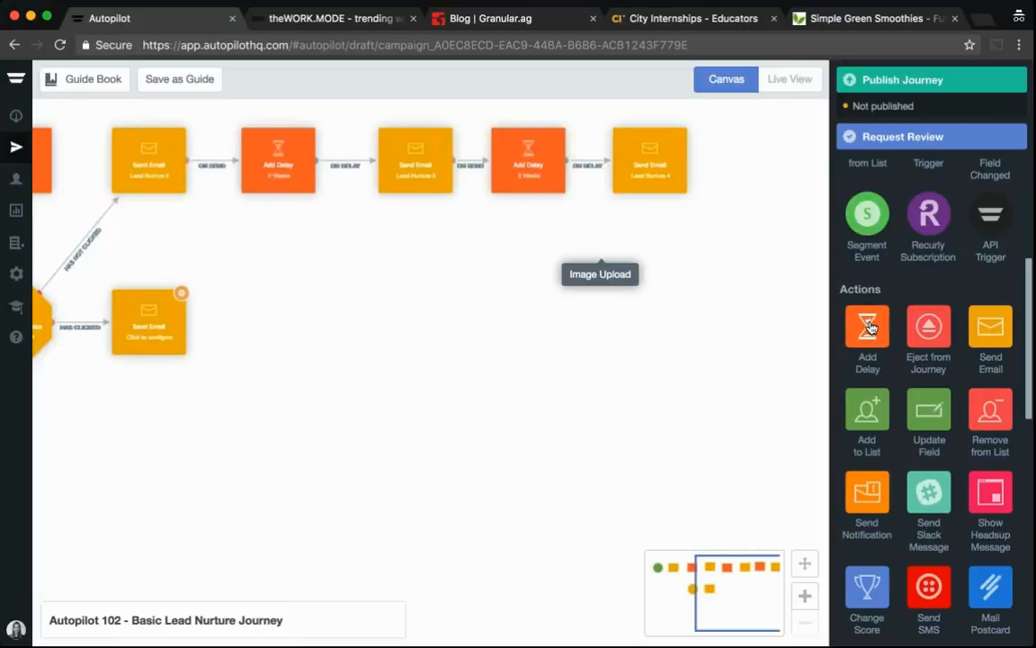
left_click_drag(869, 328, 289, 319)
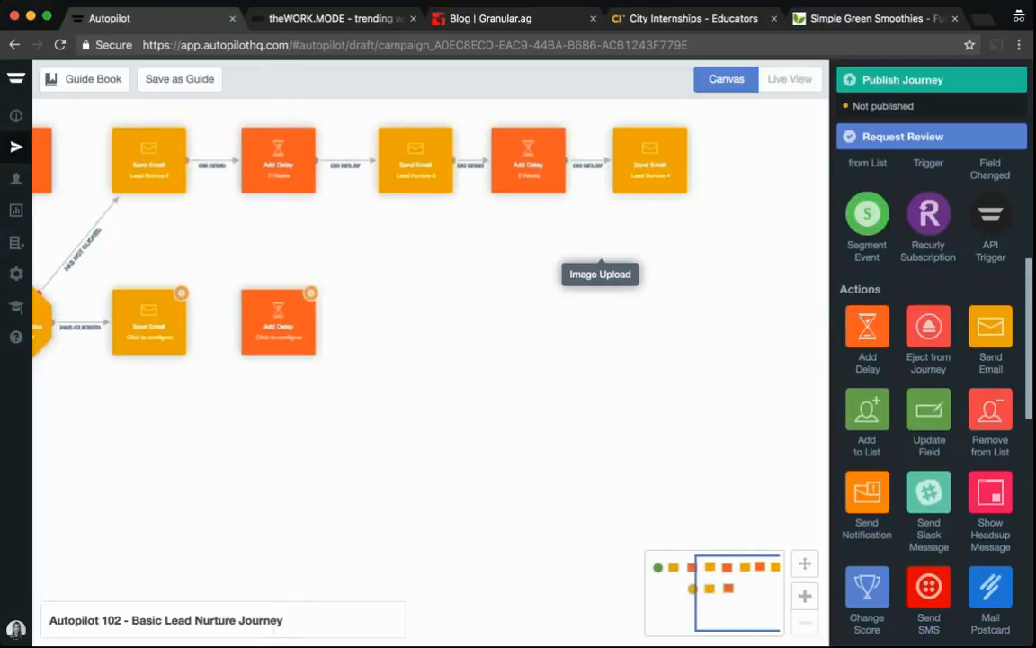
left_click_drag(990, 329, 421, 319)
mouse_move(185, 321)
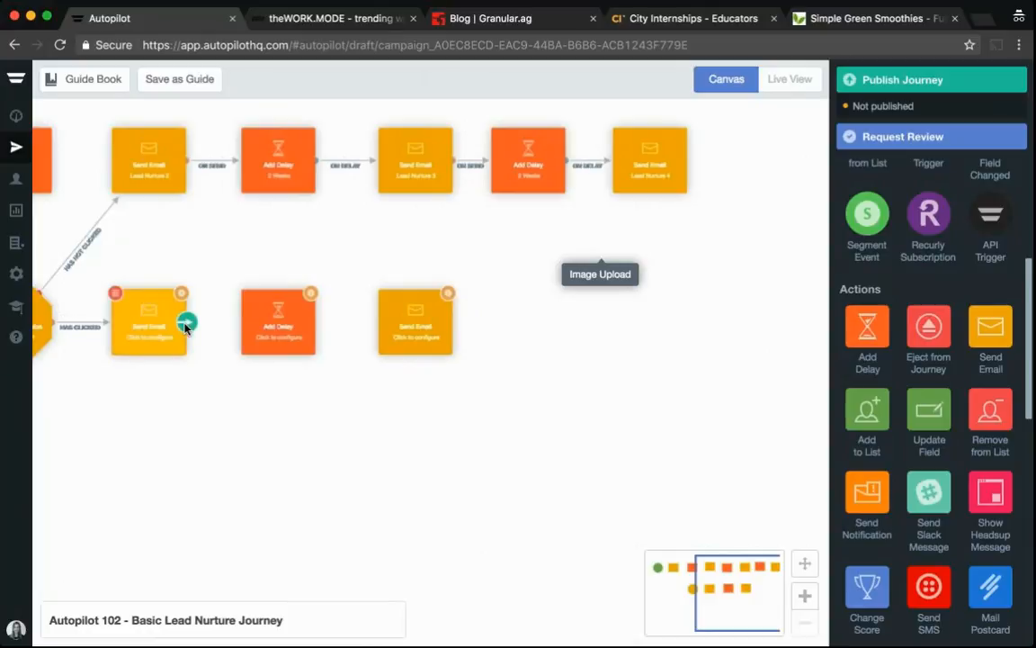
left_click_drag(189, 322, 401, 330)
mouse_move(312, 322)
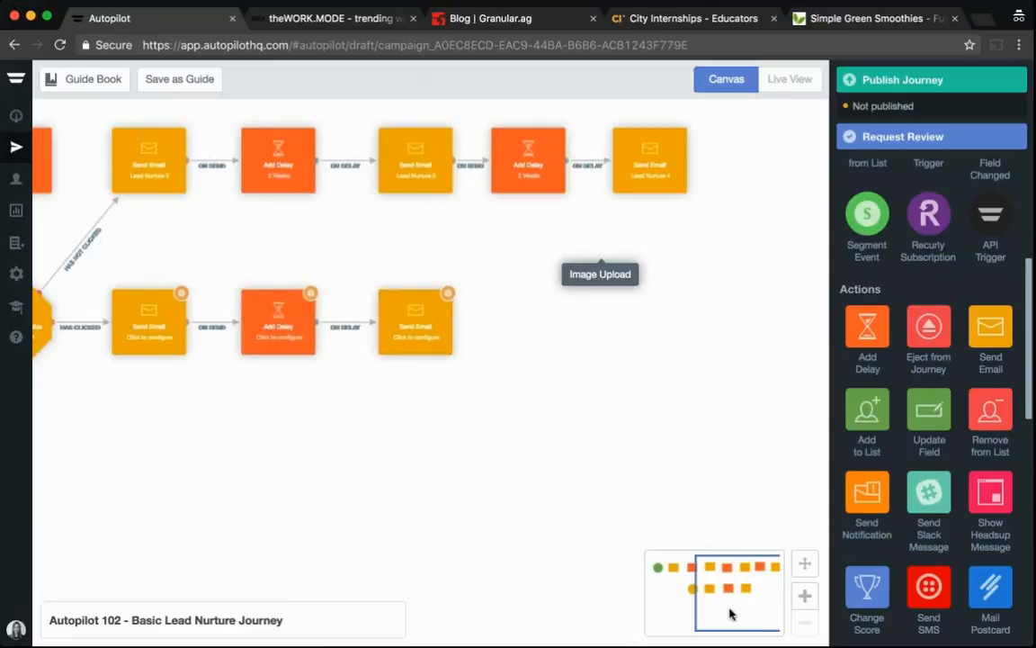
Set the Has Clicked branch's delay to 1 week
left_click_drag(730, 614, 691, 605)
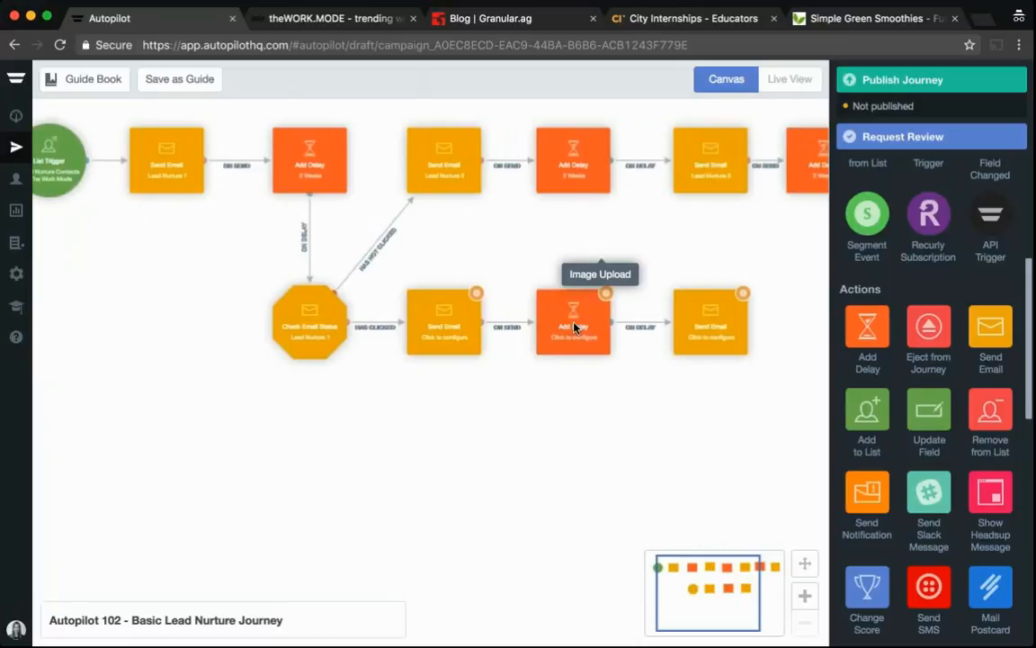
mouse_move(576, 321)
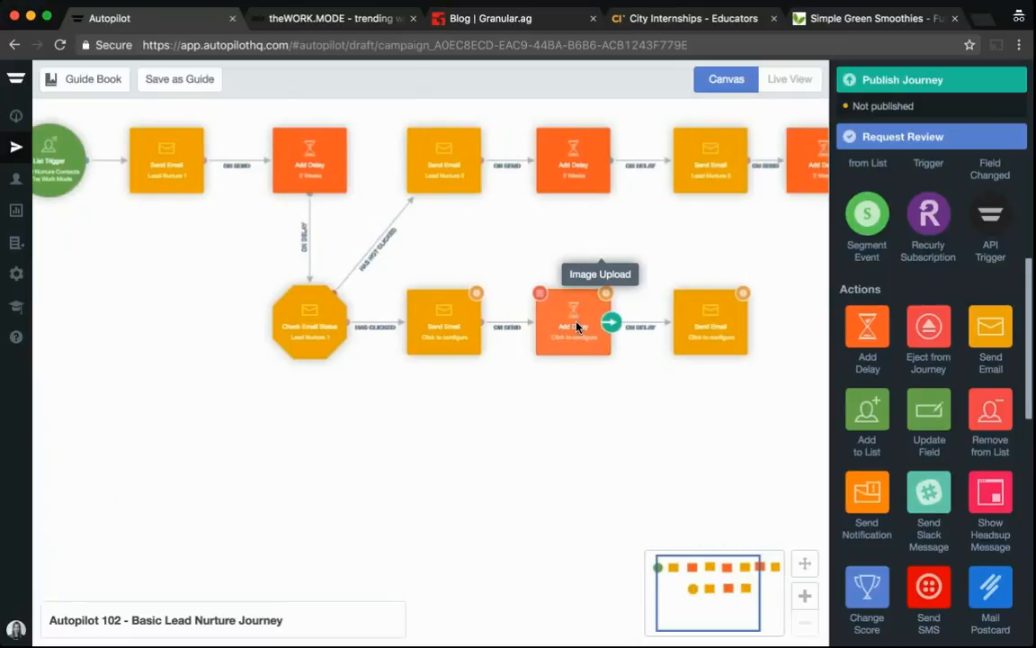
mouse_move(703, 333)
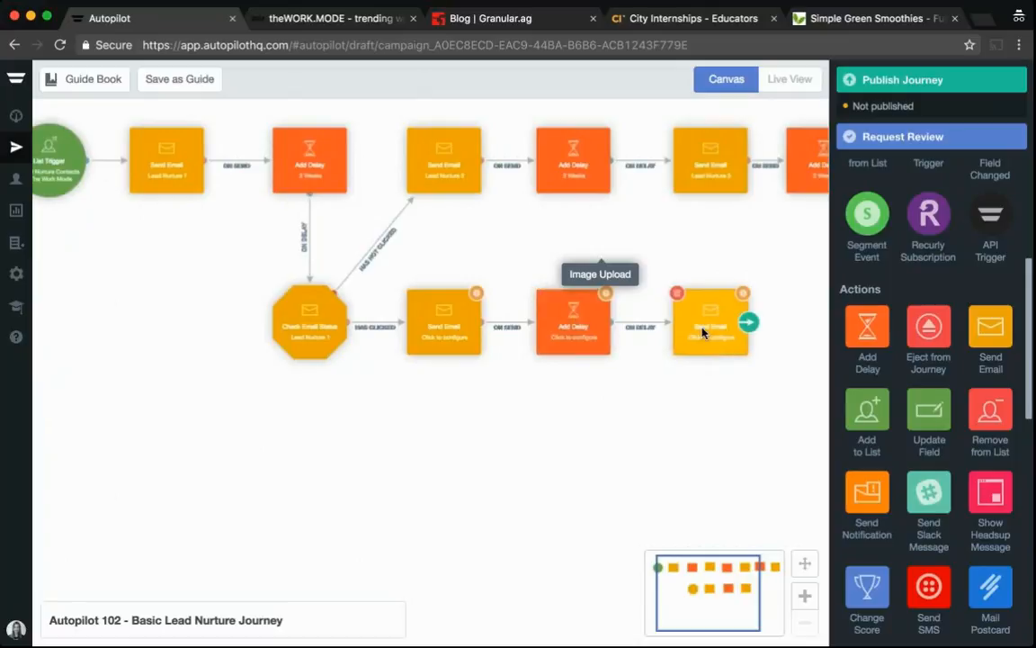
mouse_move(449, 333)
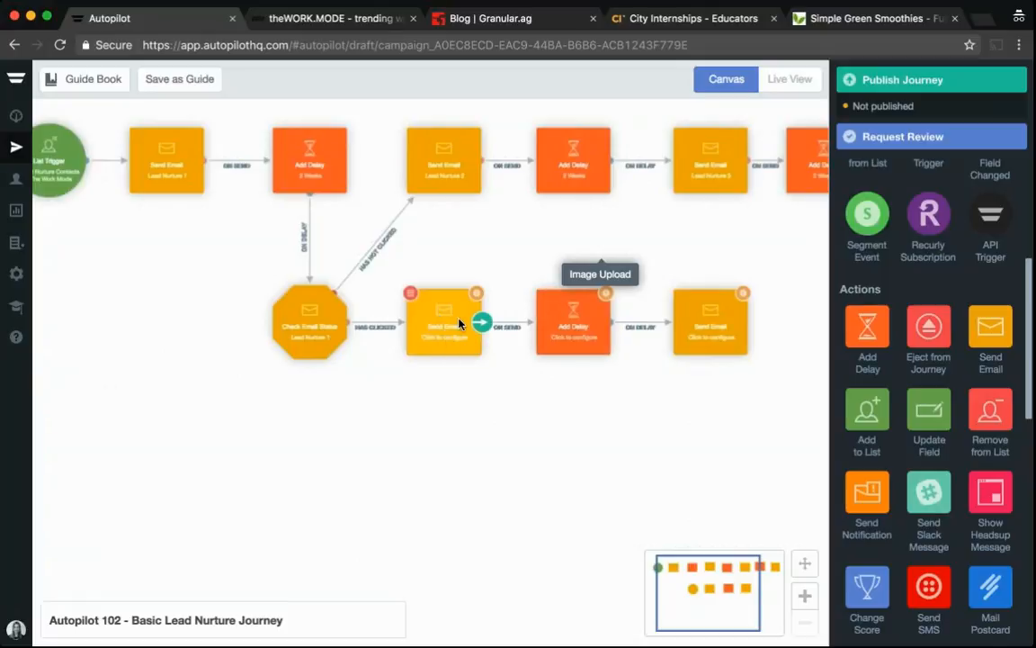
left_click(556, 322)
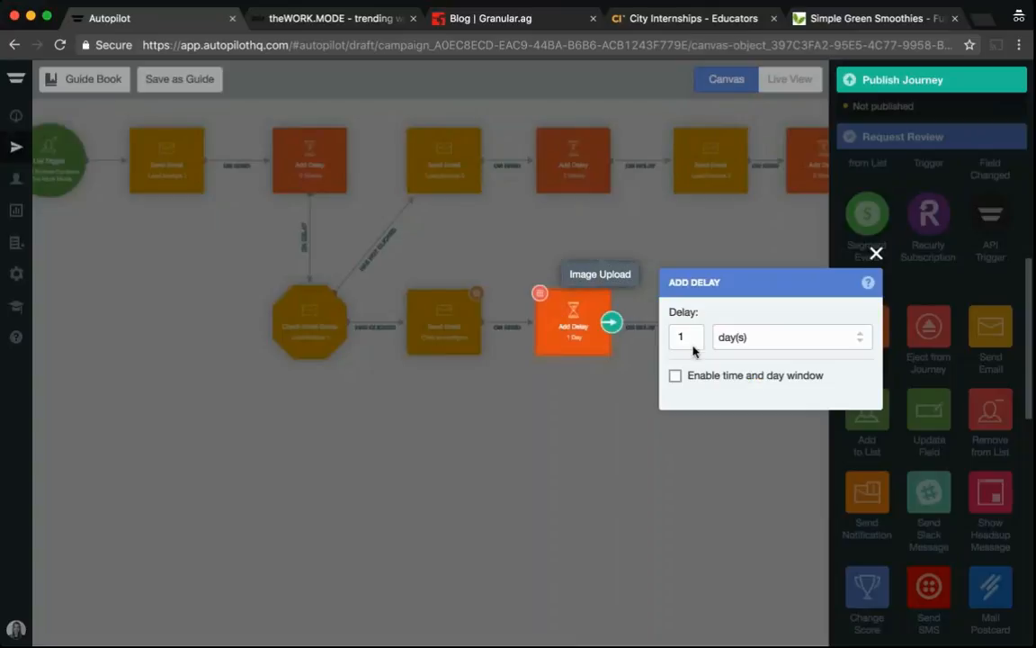
left_click(826, 339)
left_click(757, 433)
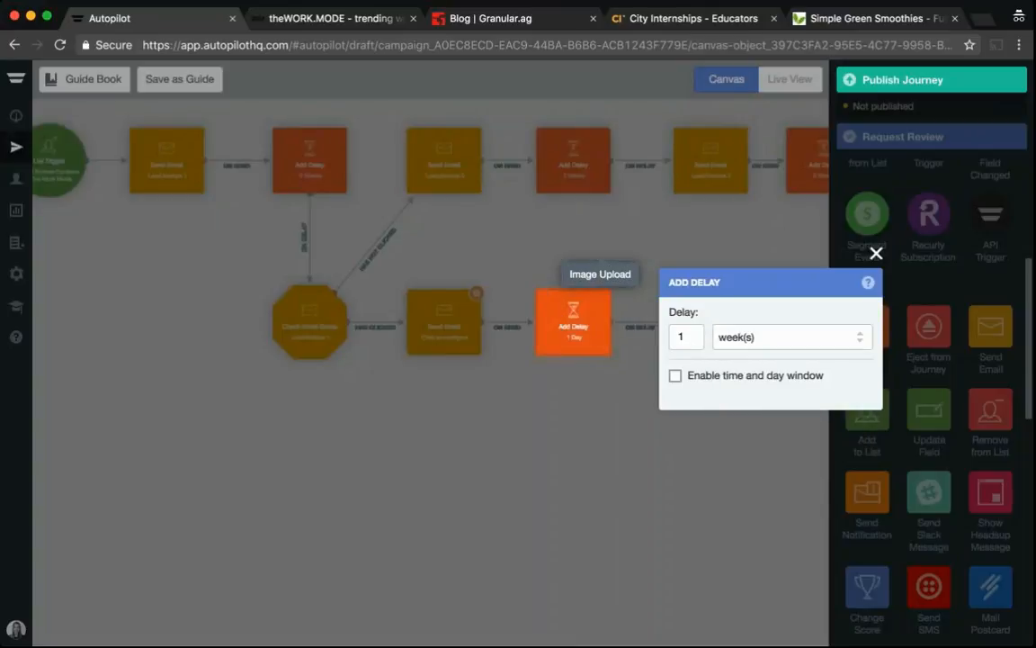
left_click(768, 252)
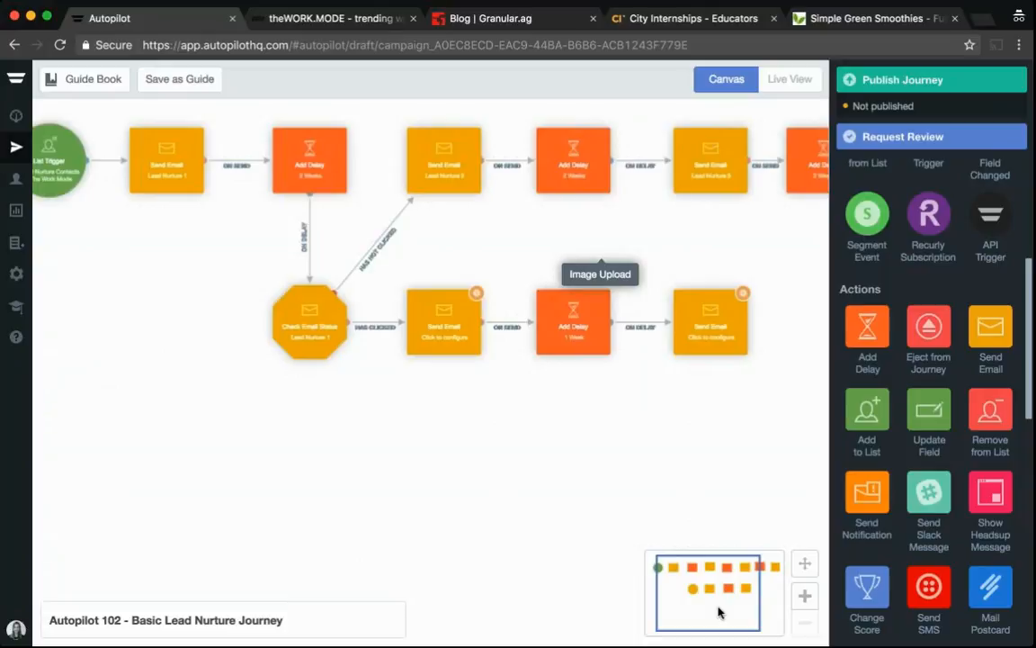
Place a Form Submitted trigger on the canvas below the clicked branch
left_click(775, 606)
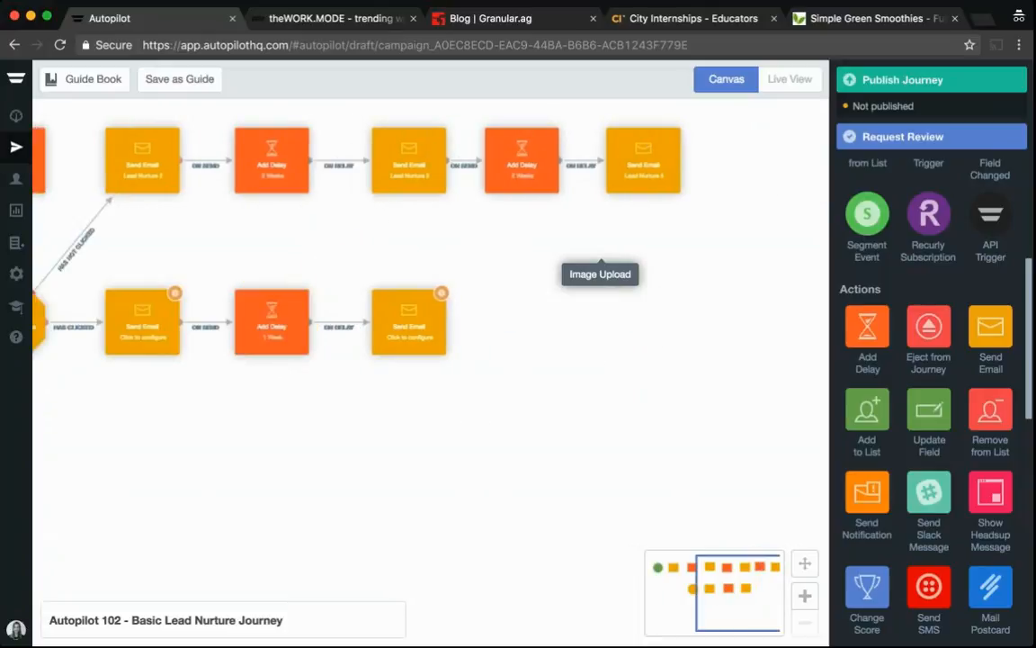
scroll(931, 360, "up", 5)
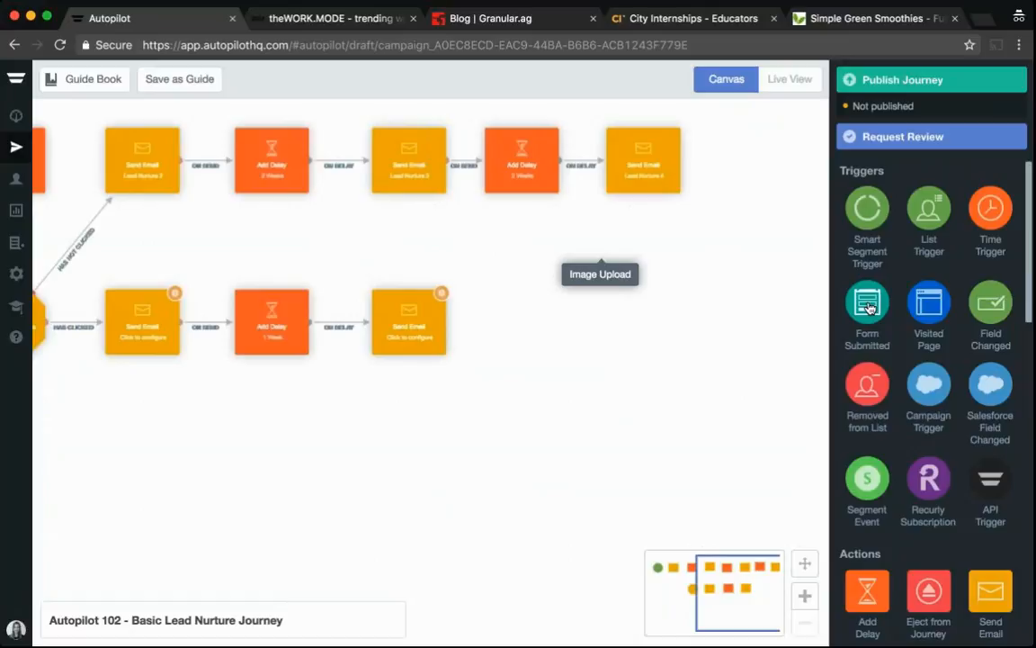
left_click_drag(869, 309, 546, 536)
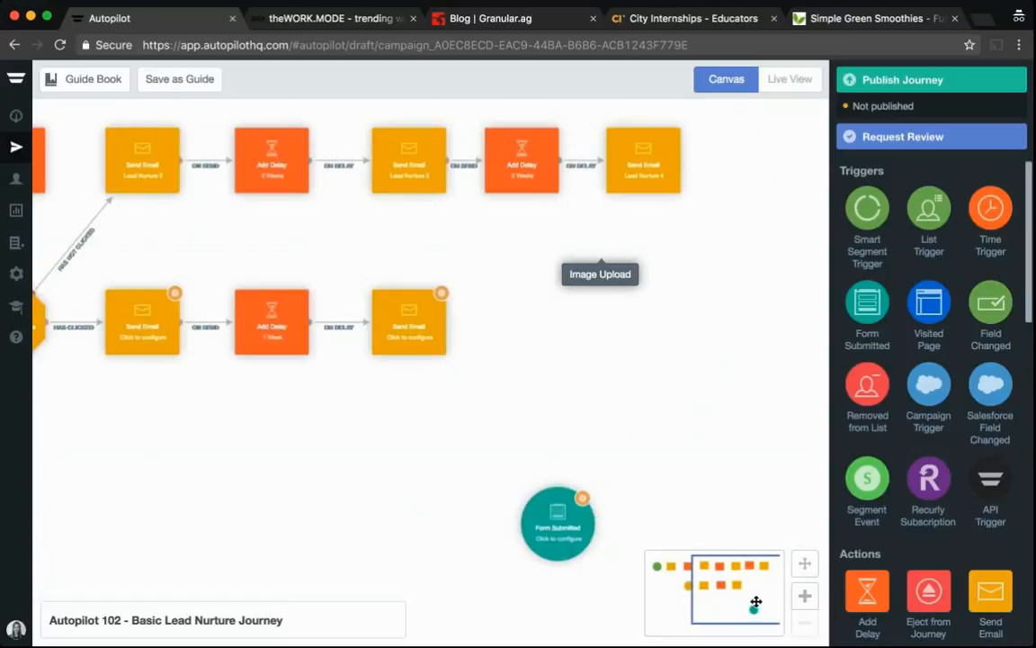
left_click_drag(754, 618, 752, 626)
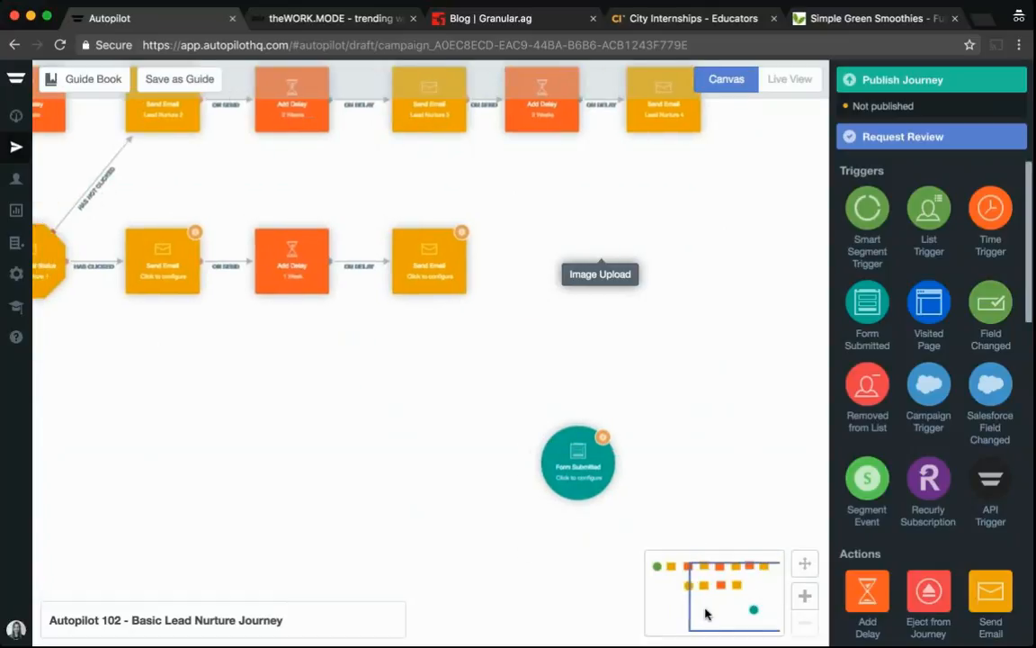
Add a Send Notification shape left of the Form Submitted trigger and connect the trigger to it
scroll(931, 405, "down", 5)
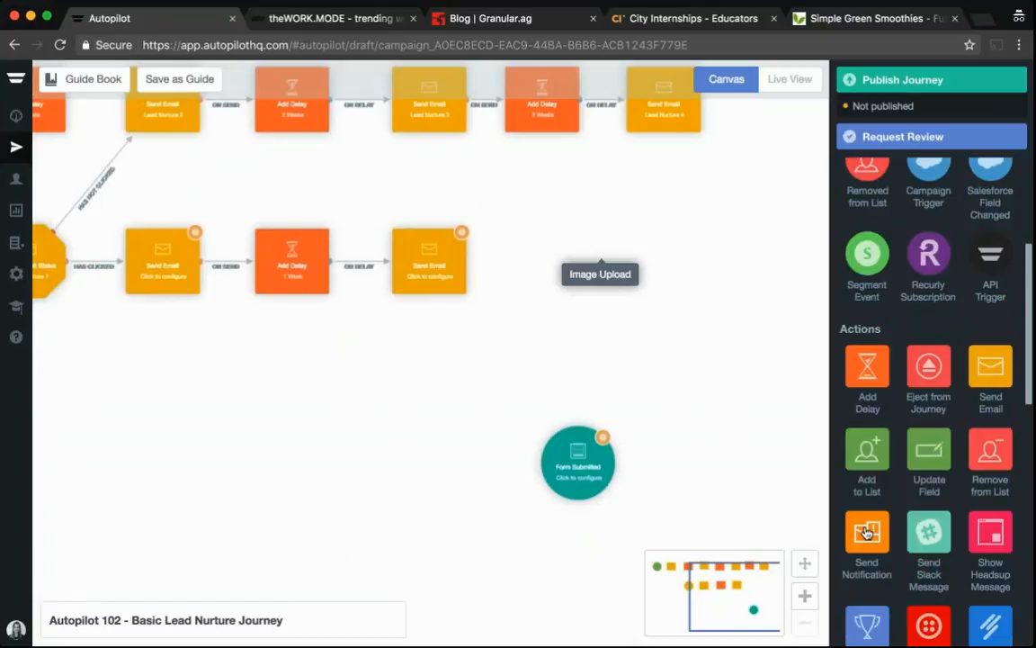
left_click_drag(866, 533, 433, 461)
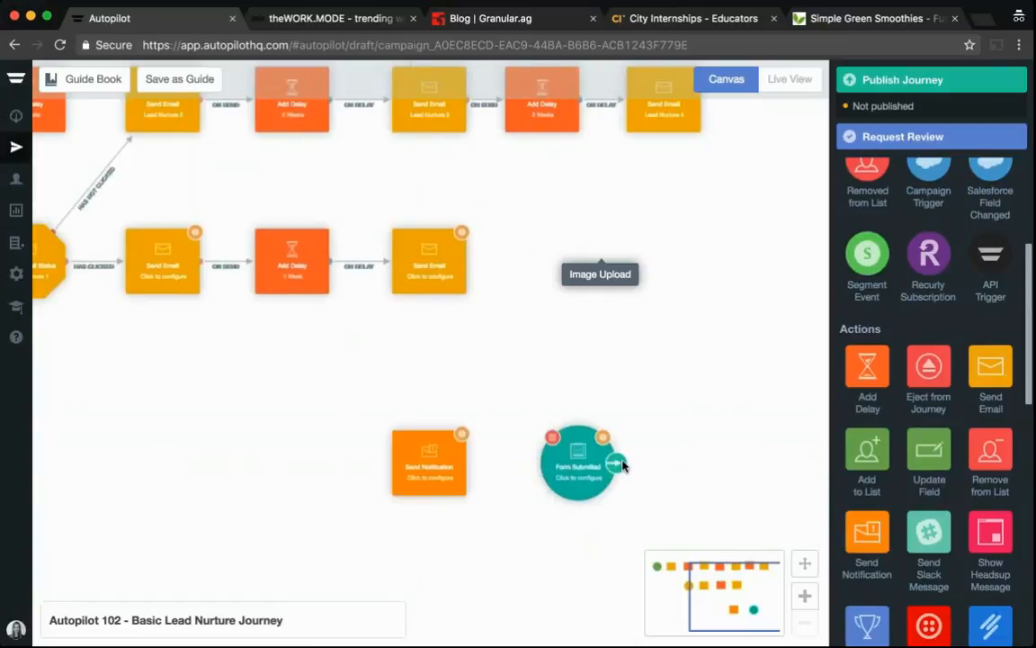
left_click_drag(623, 466, 440, 481)
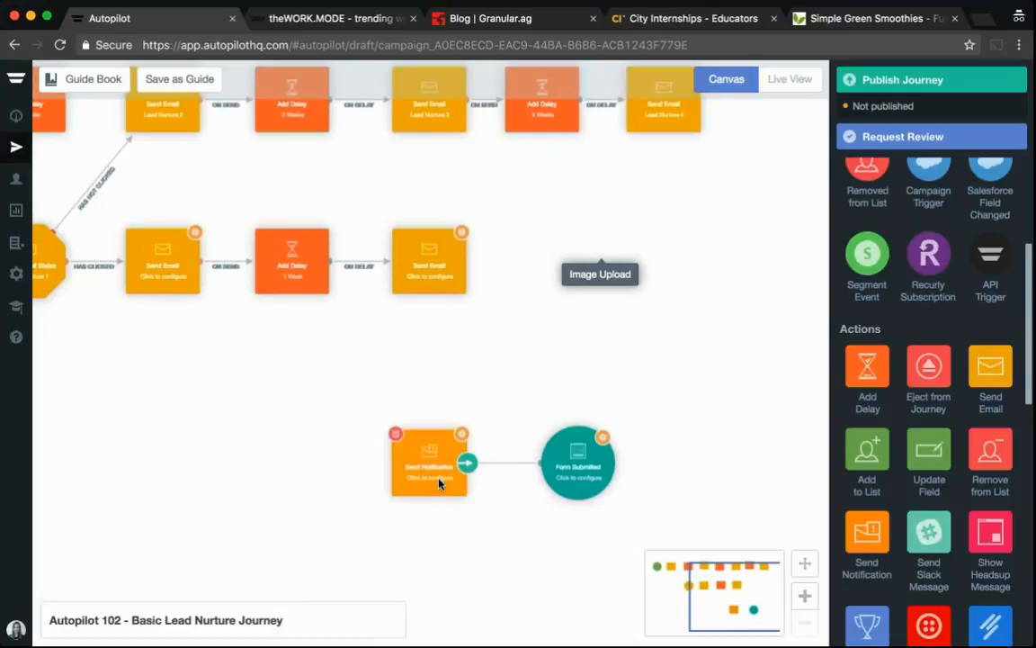
Add a Send SMS shape below the Form Submitted trigger, connected from the trigger
scroll(888, 552, "down", 5)
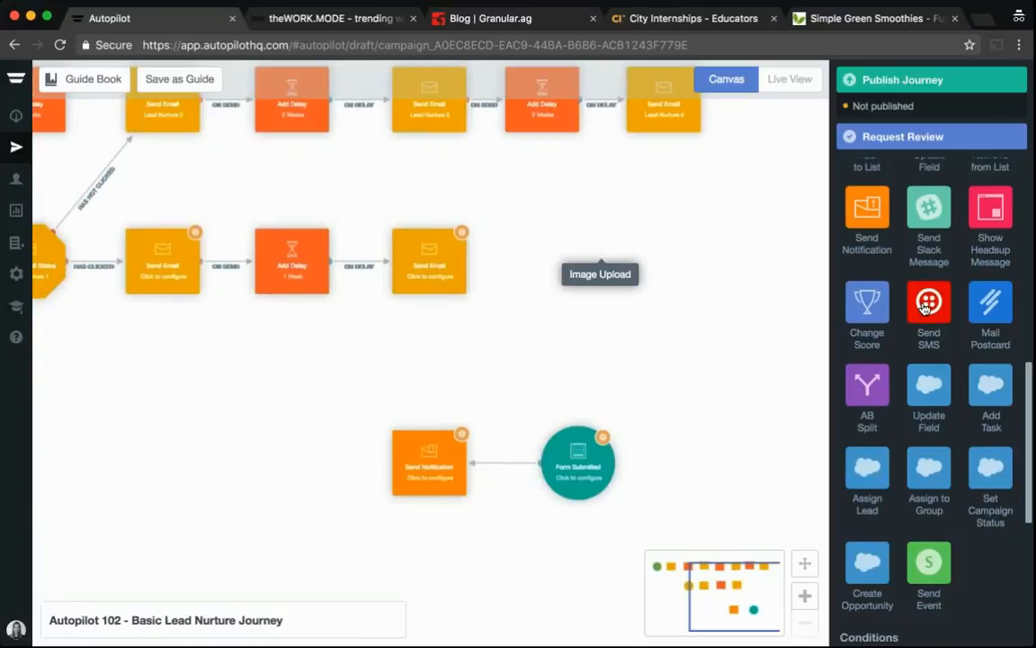
left_click_drag(927, 306, 514, 556)
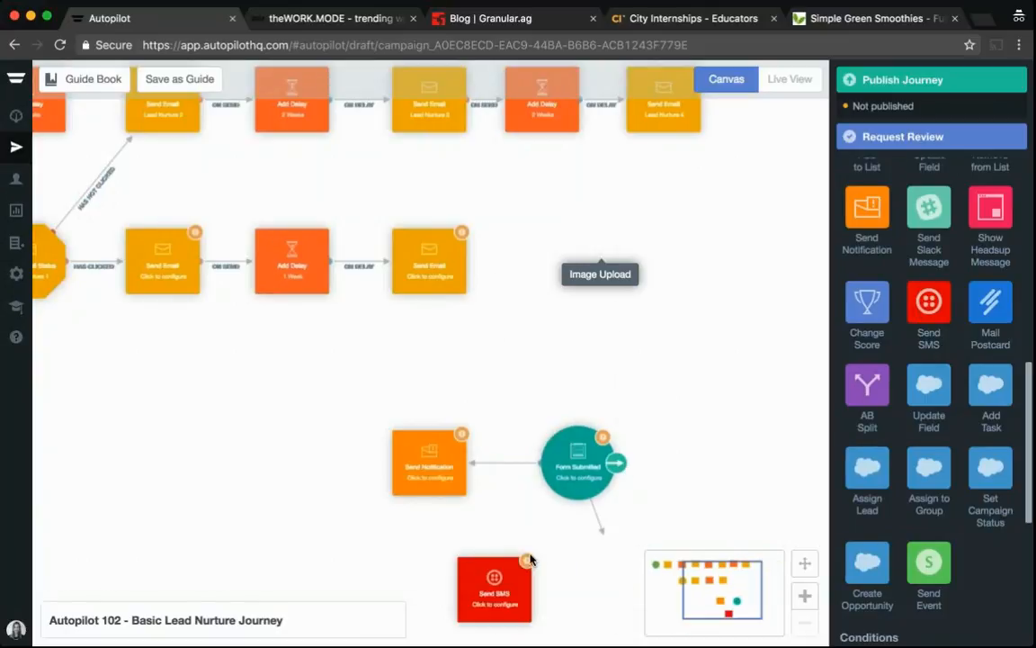
mouse_move(507, 591)
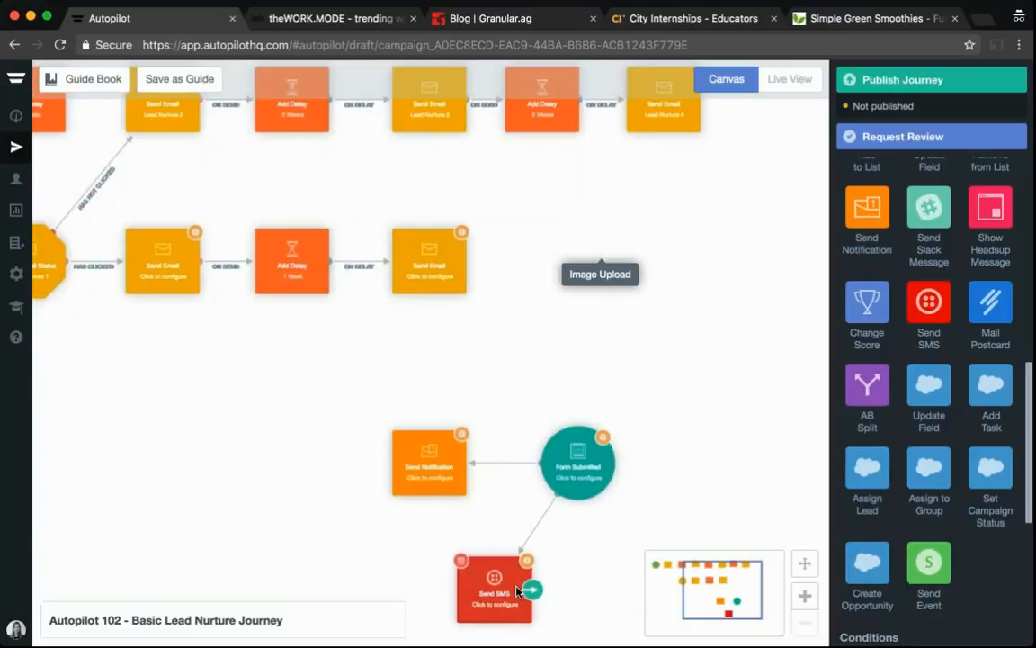
Add an Update Field shape below-right of the Form Submitted trigger and connect the trigger to it
left_click_drag(748, 588, 769, 595)
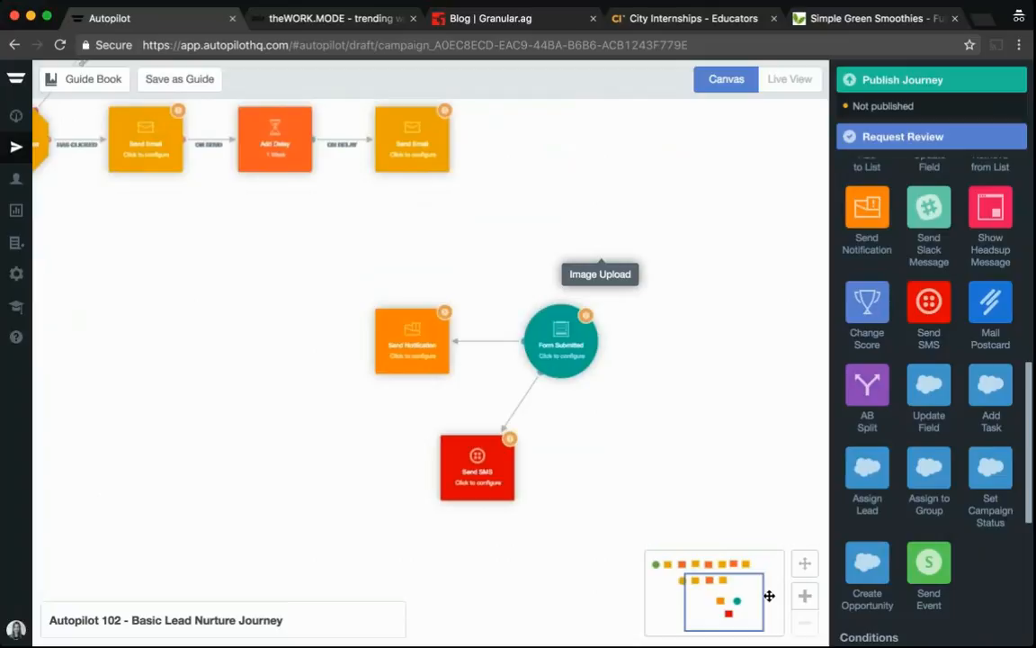
scroll(927, 356, "up", 5)
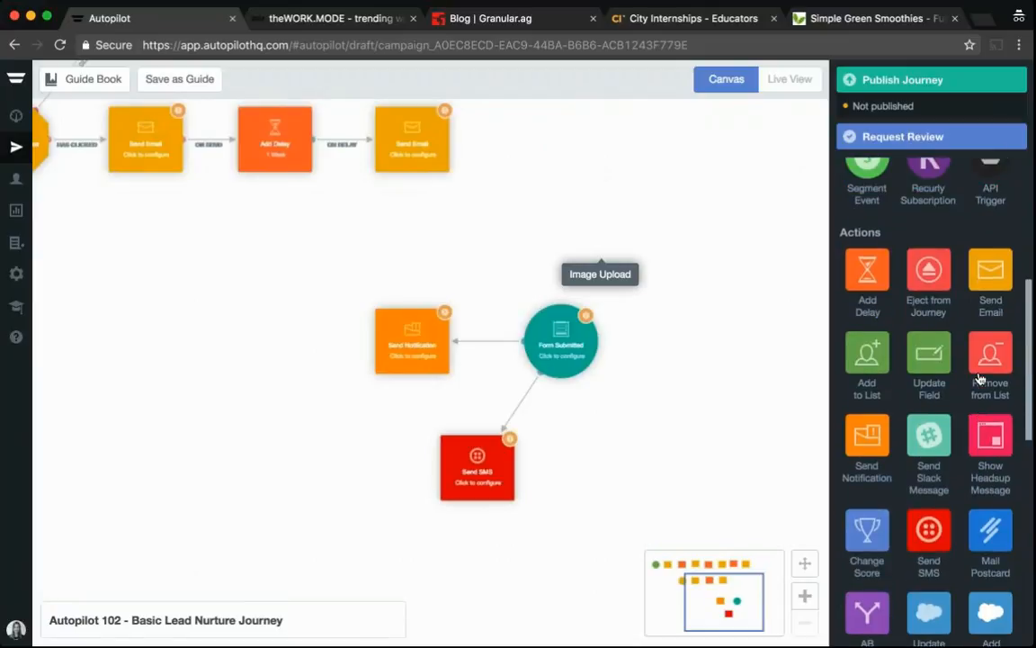
left_click_drag(924, 357, 648, 474)
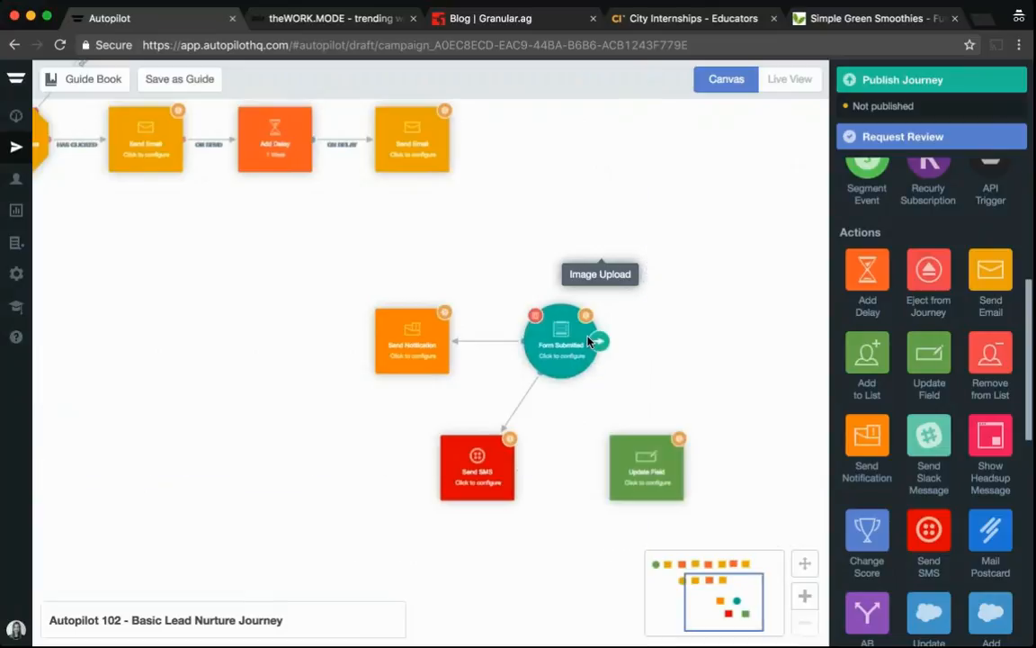
left_click_drag(598, 341, 644, 465)
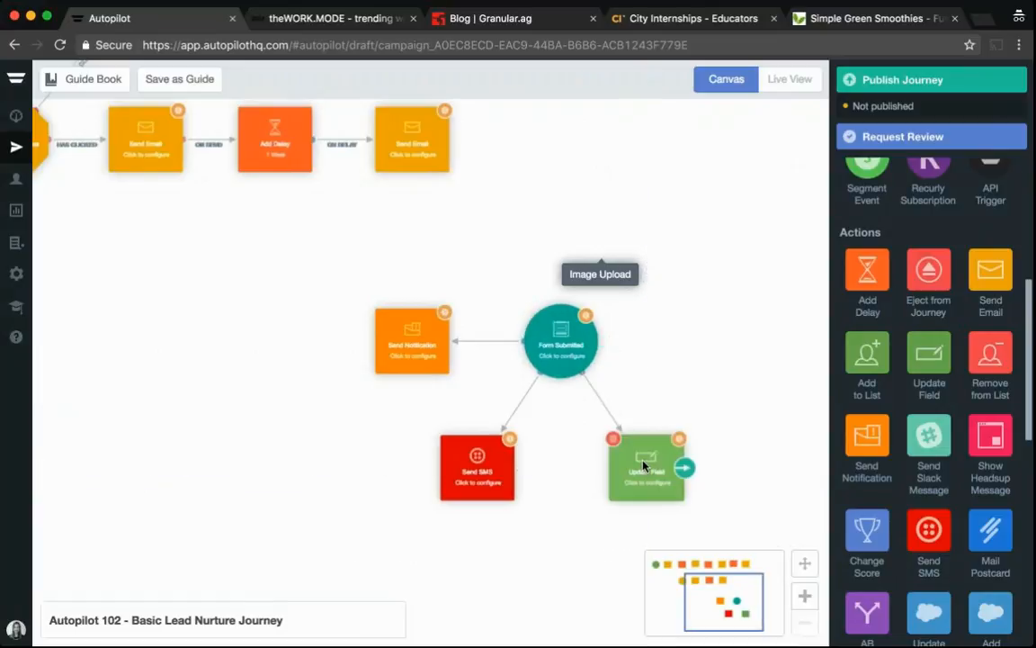
Open the Update Field shape's settings, add a second field row, and close them without configuring
left_click(644, 465)
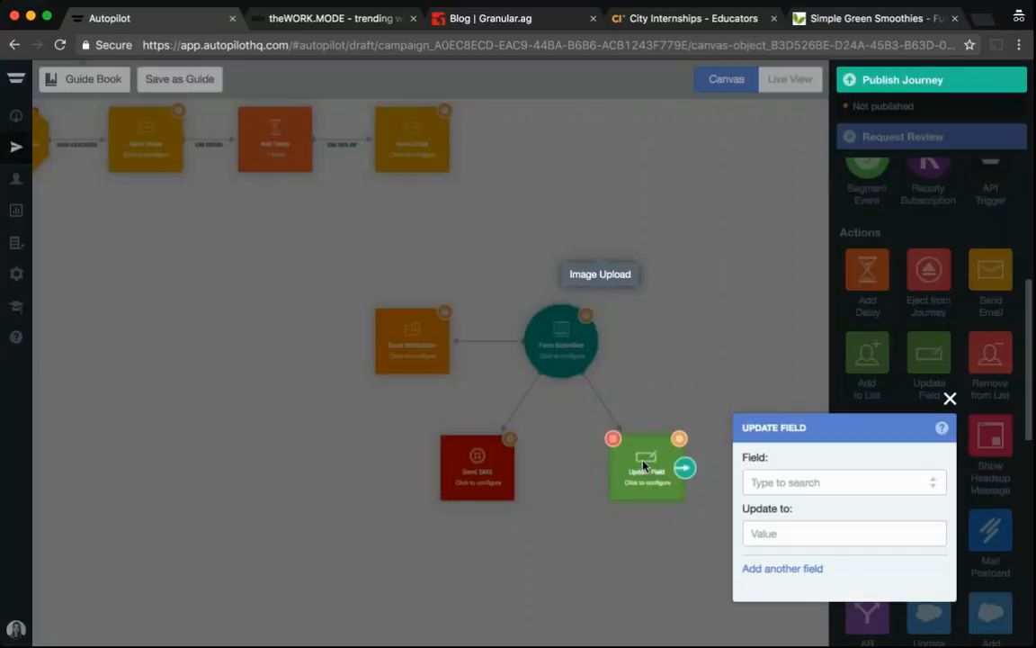
left_click(774, 568)
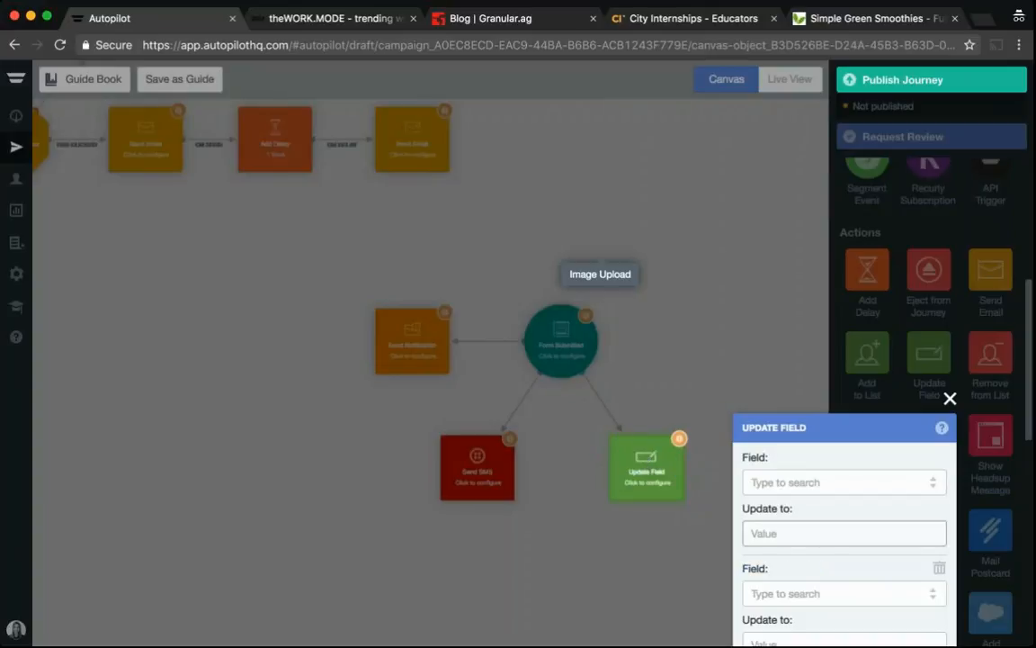
left_click(710, 401)
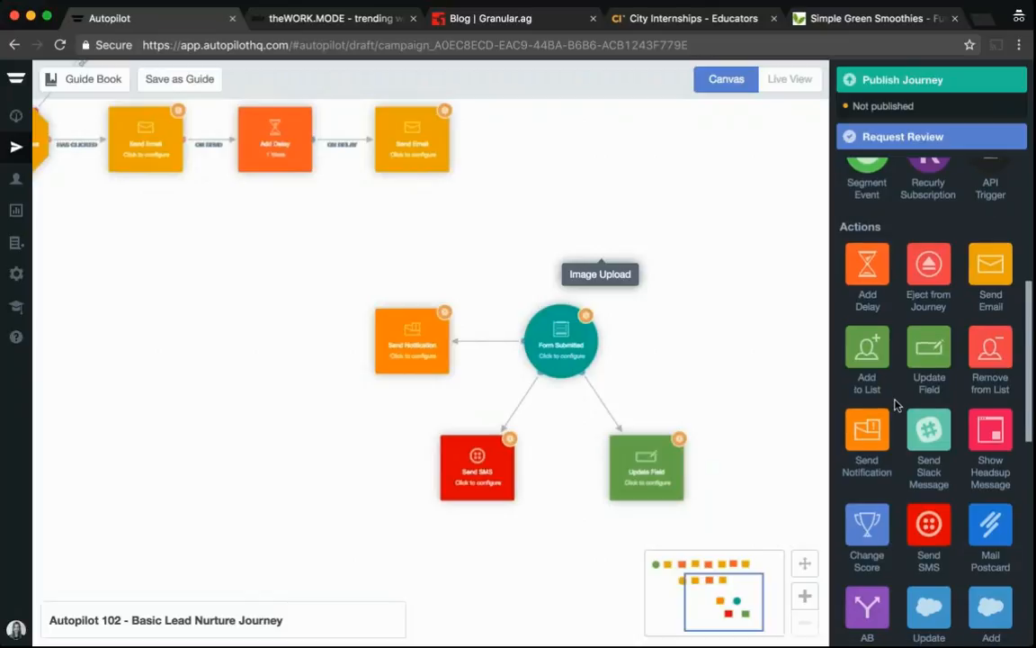
Add a Change Score shape right of the Form Submitted trigger and connect the trigger to it
scroll(886, 404, "down", 3)
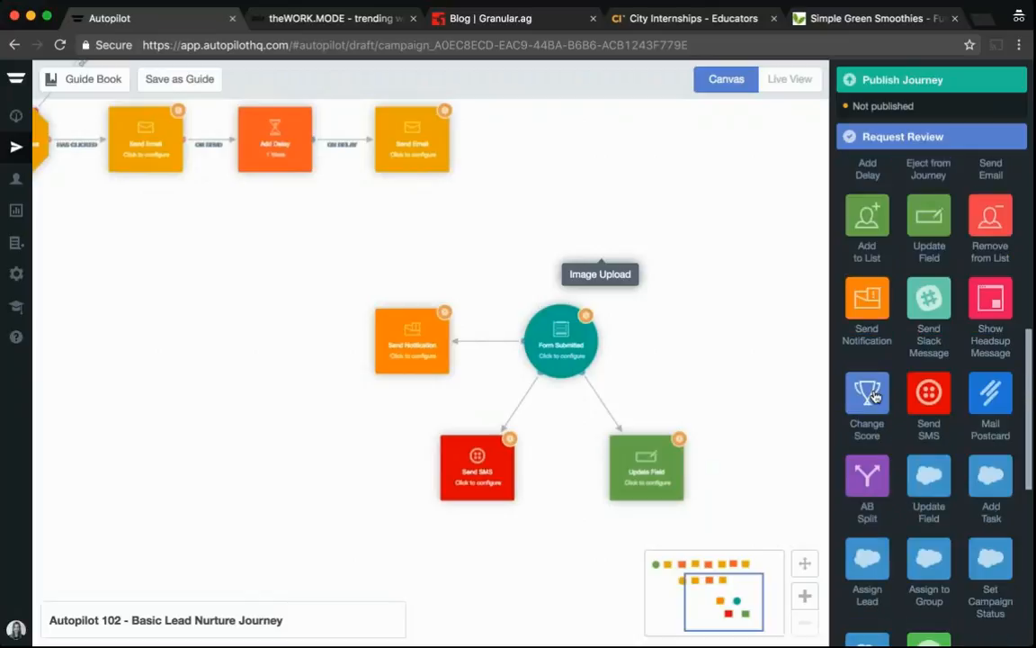
left_click_drag(873, 394, 735, 338)
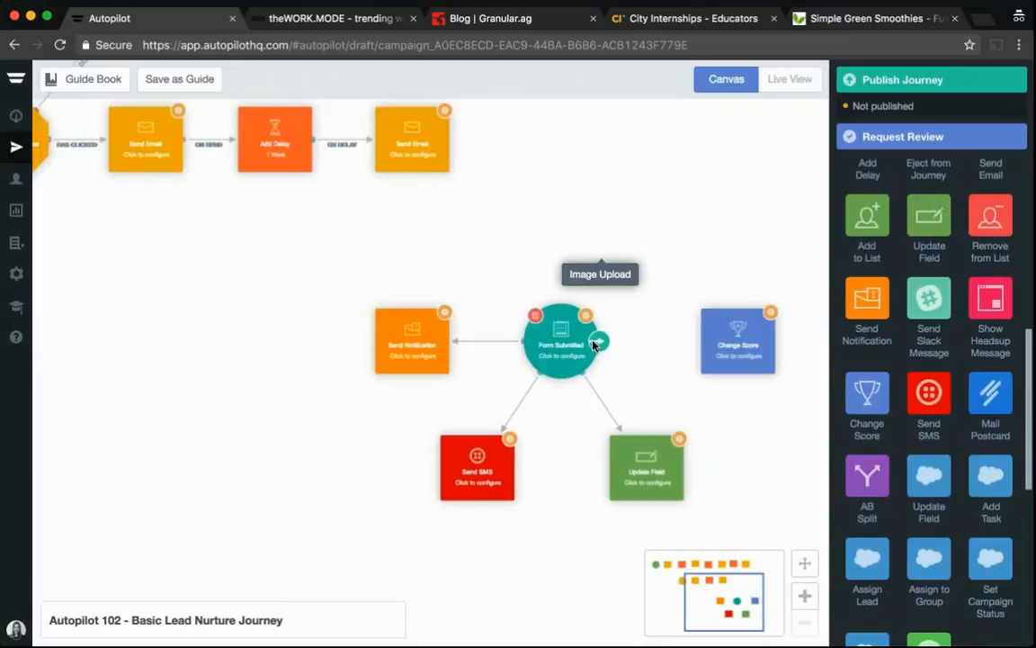
left_click_drag(594, 344, 726, 349)
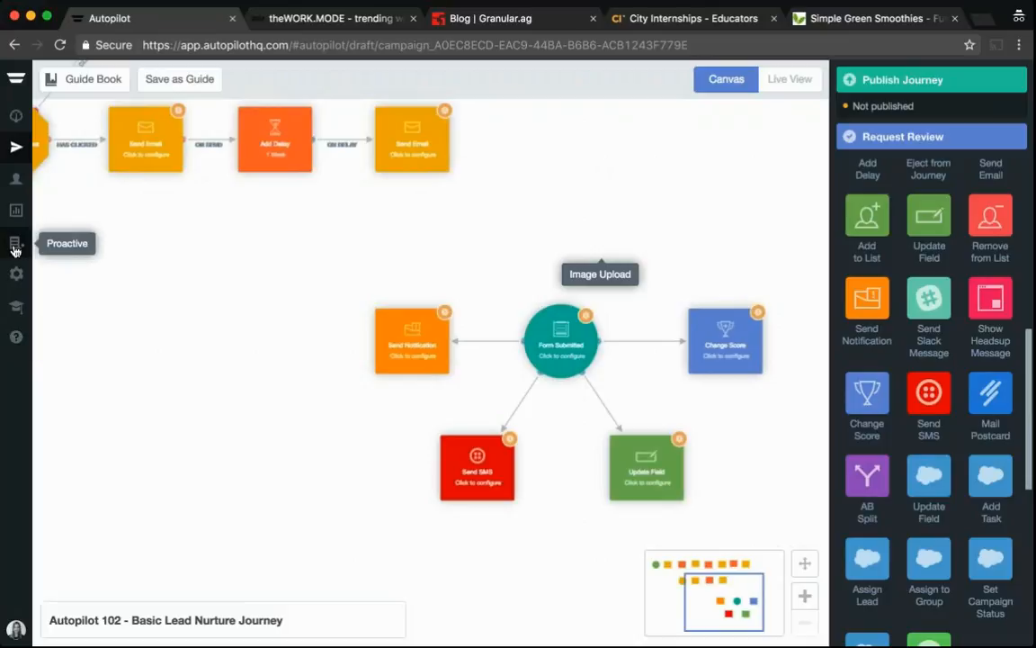
Review the existing Newsletter Subscribe proactive headsup and preview it on theWORK.MODE website tab before returning
left_click(14, 247)
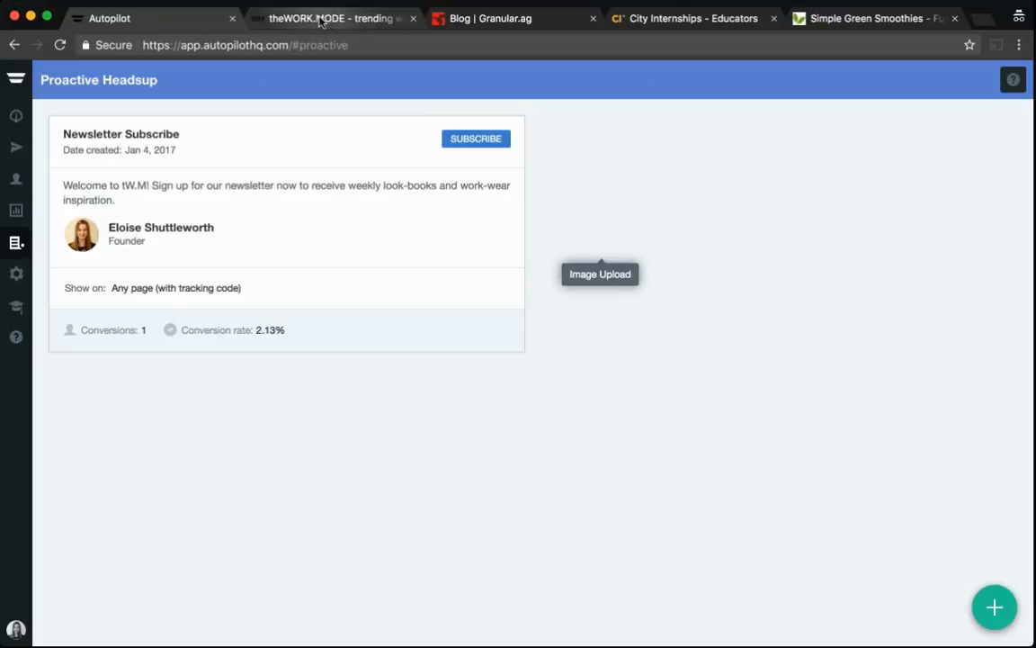
left_click(320, 21)
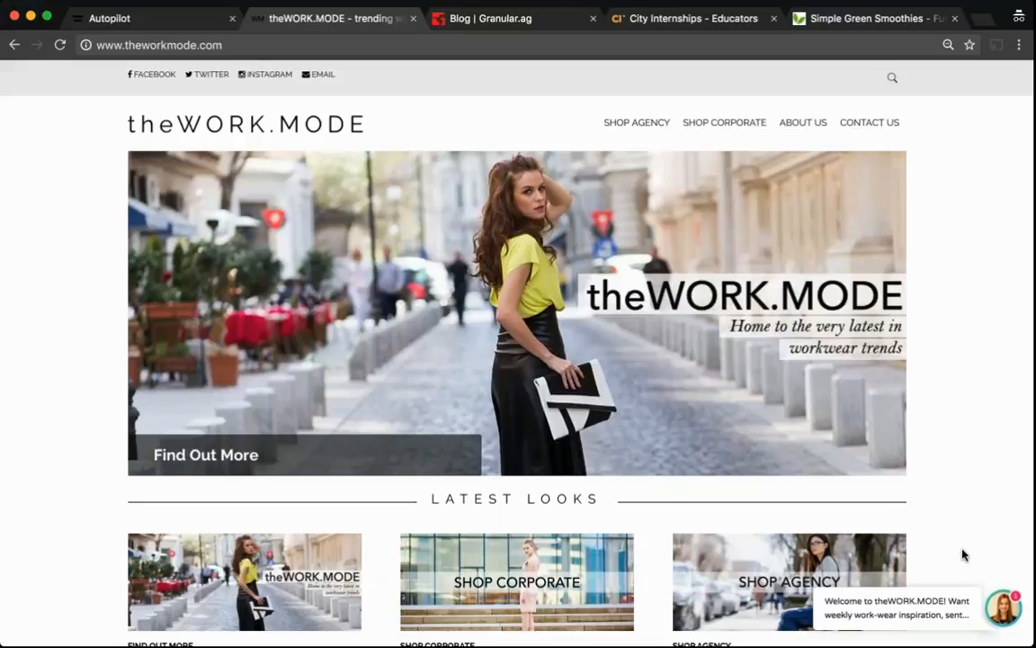
scroll(964, 556, "down", 2)
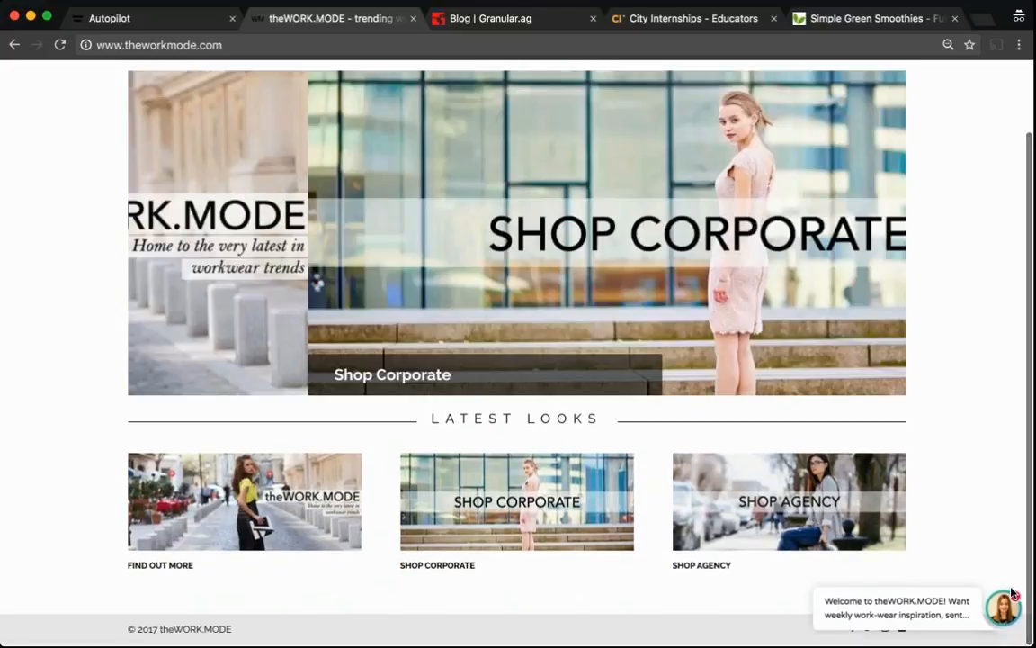
left_click(1002, 608)
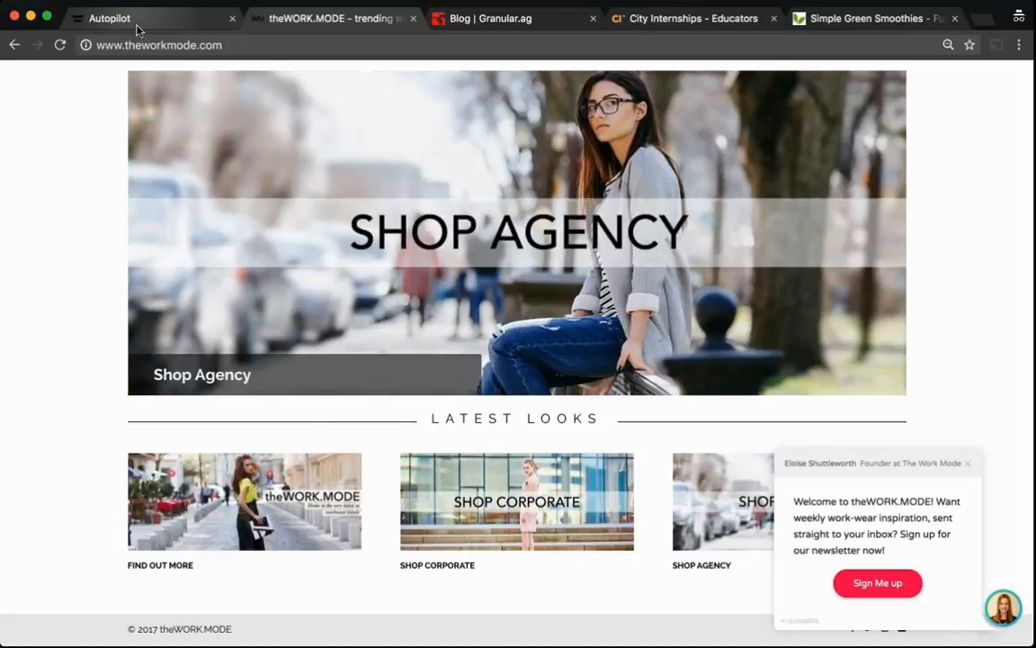
left_click(137, 28)
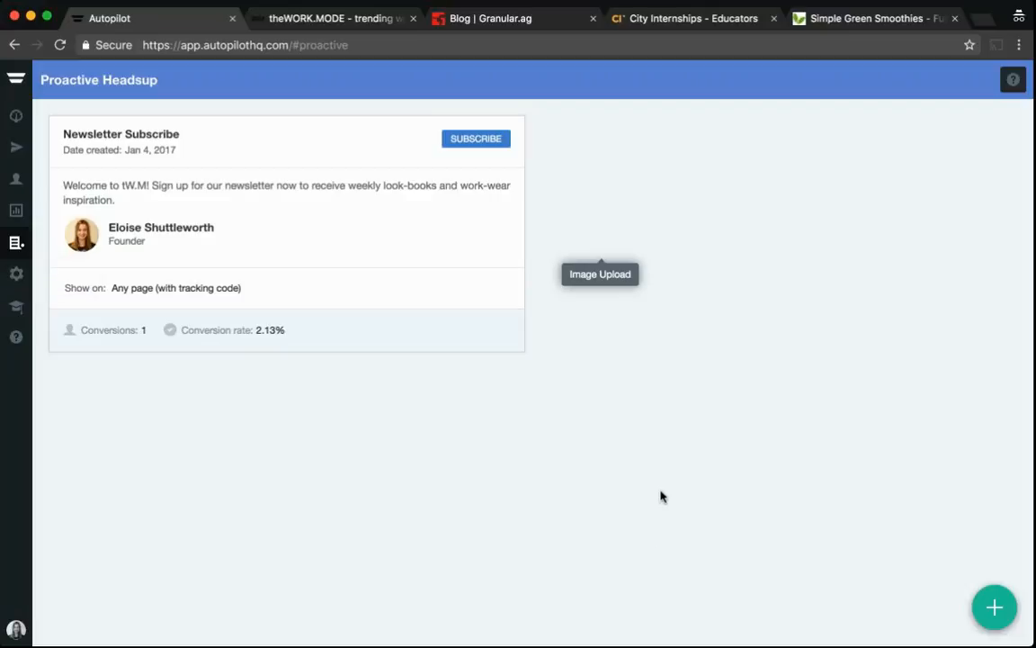
Start a new Proactive Headsup and compare message types, selecting Proactive Reply Back
left_click(995, 611)
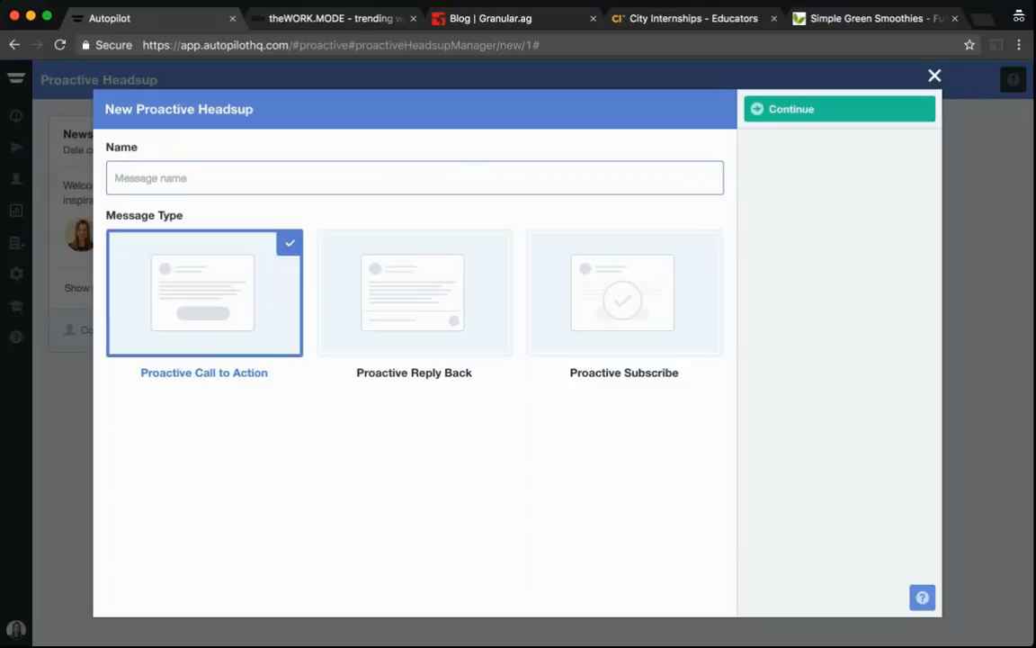
left_click(400, 278)
left_click(656, 296)
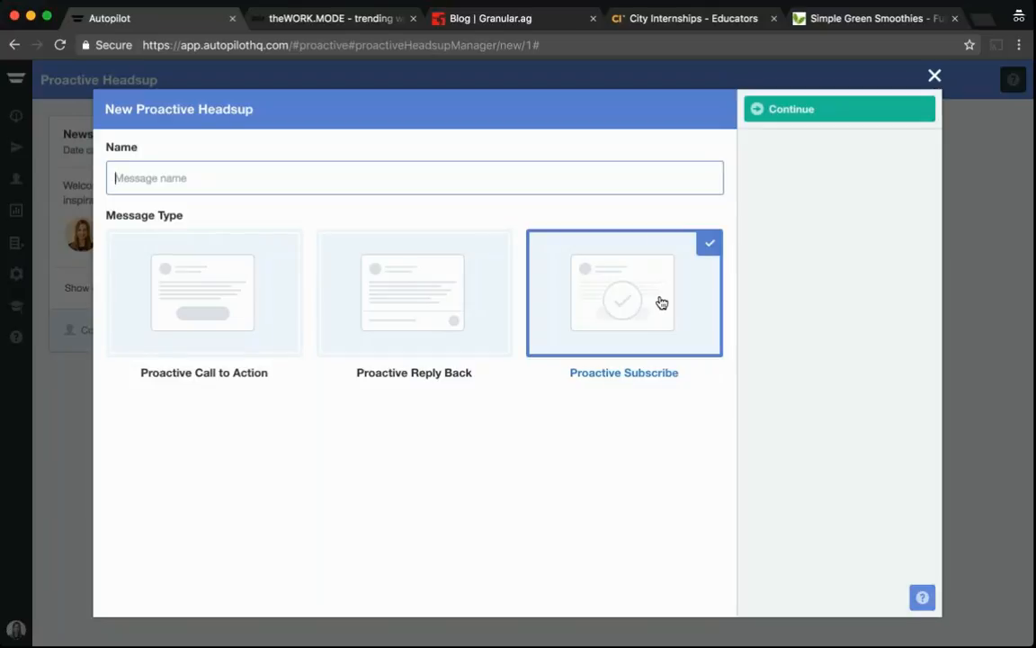
left_click(204, 293)
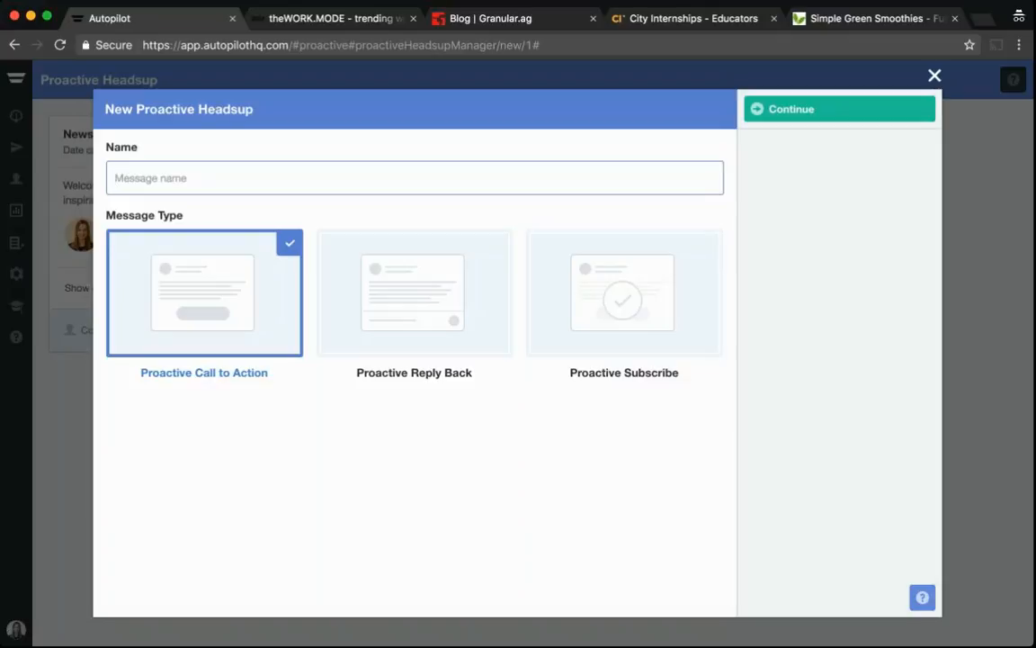
left_click(420, 322)
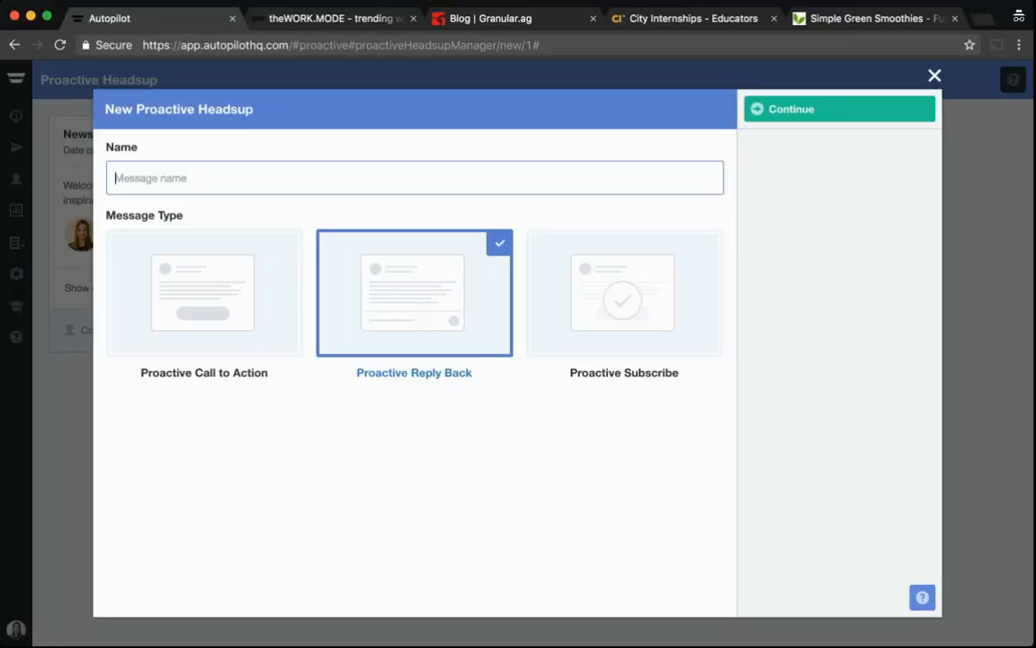
Choose the Proactive Subscribe type, name the message with the owner's first name plus 'Demo Proactive Headsup', and continue
left_click(621, 293)
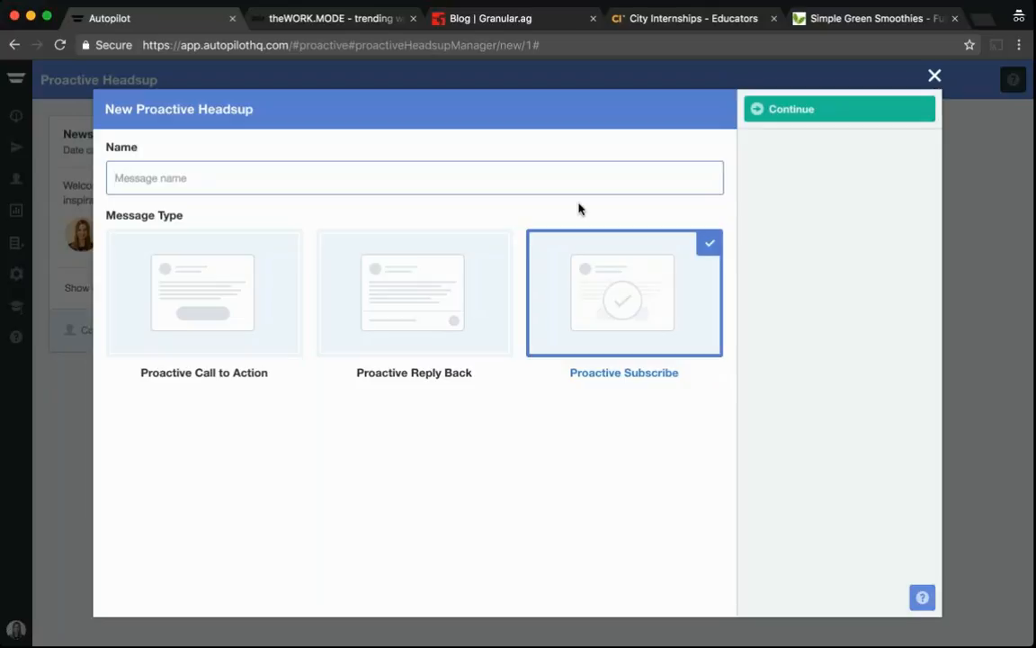
type("Eloise")
type("Demo Proactive Headsup")
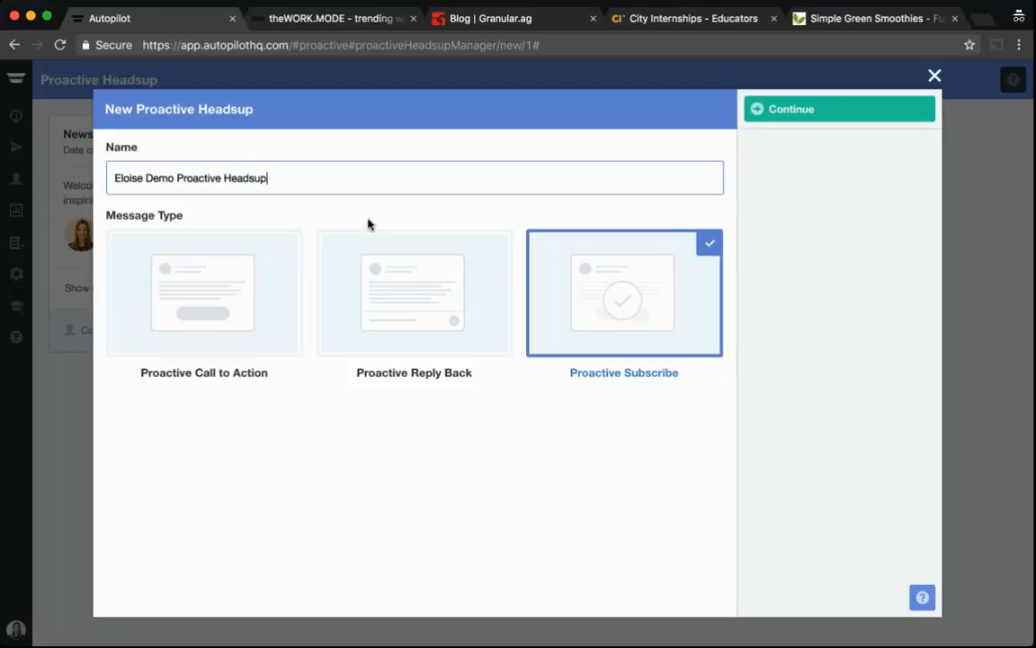
left_click(873, 109)
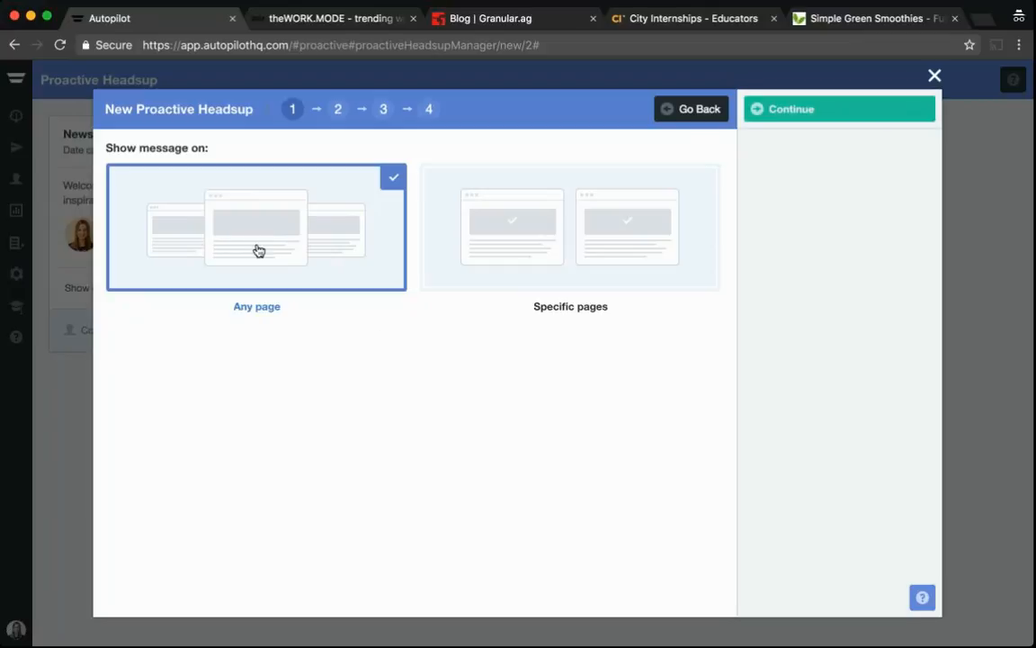
left_click(577, 234)
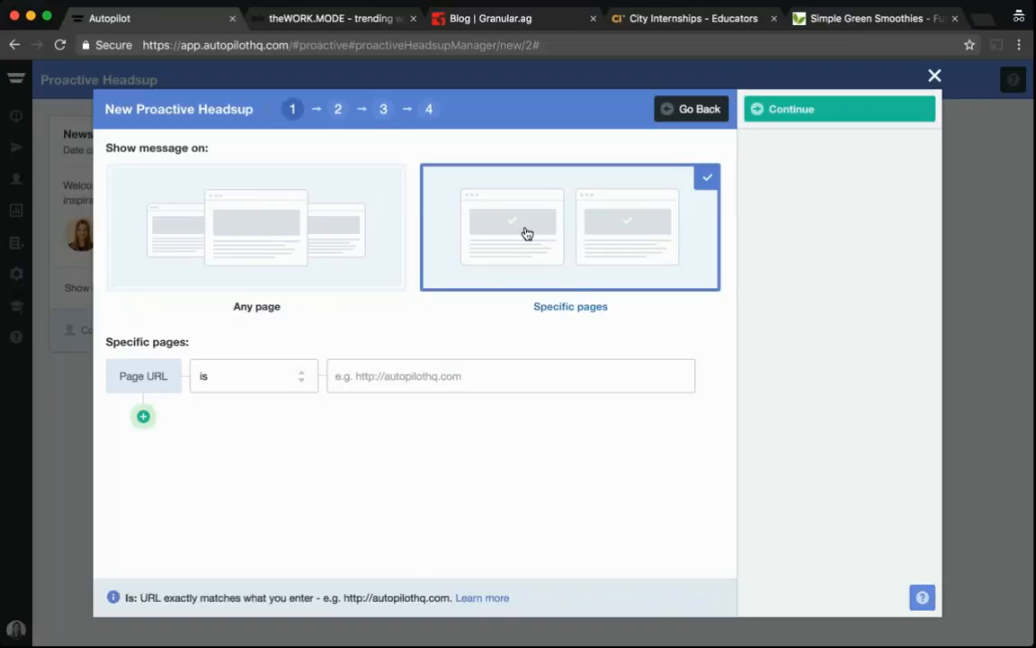
left_click(301, 377)
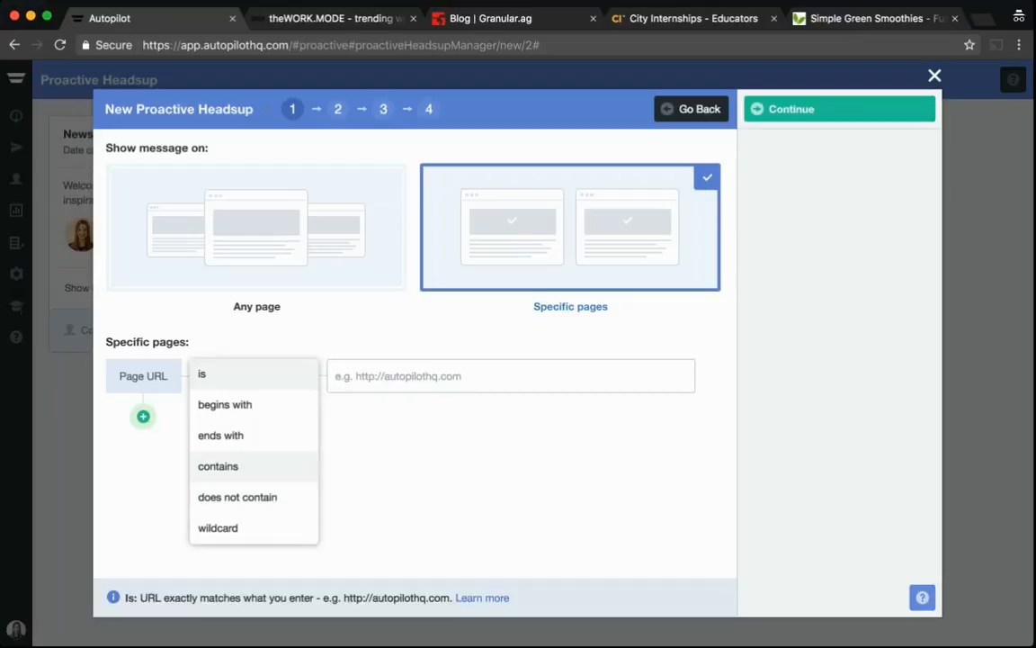
left_click(438, 363)
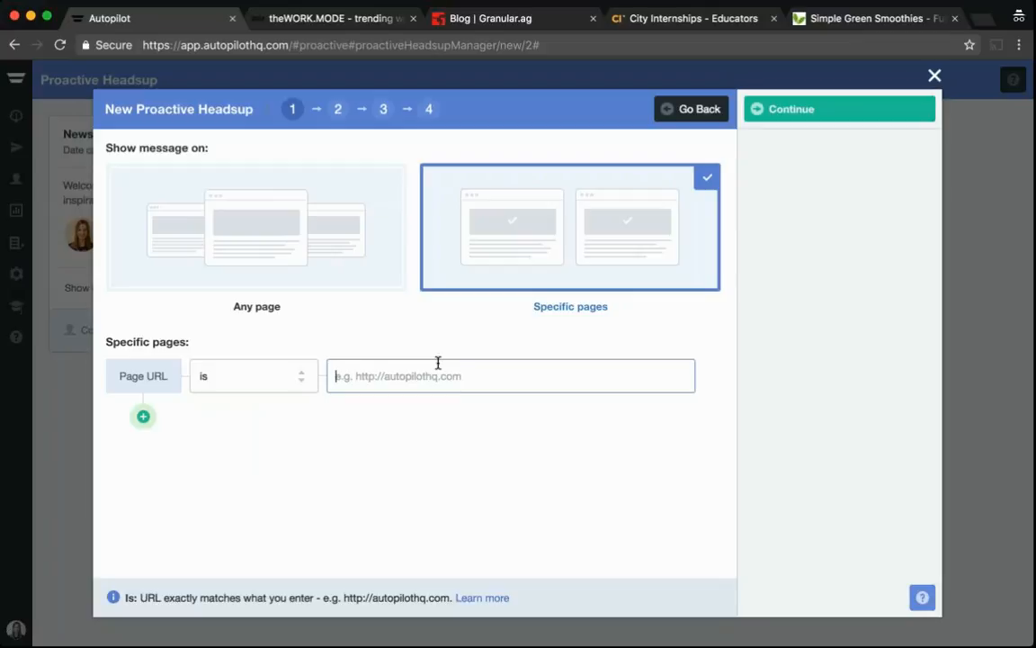
type("http://theworkmode.com")
left_click(143, 416)
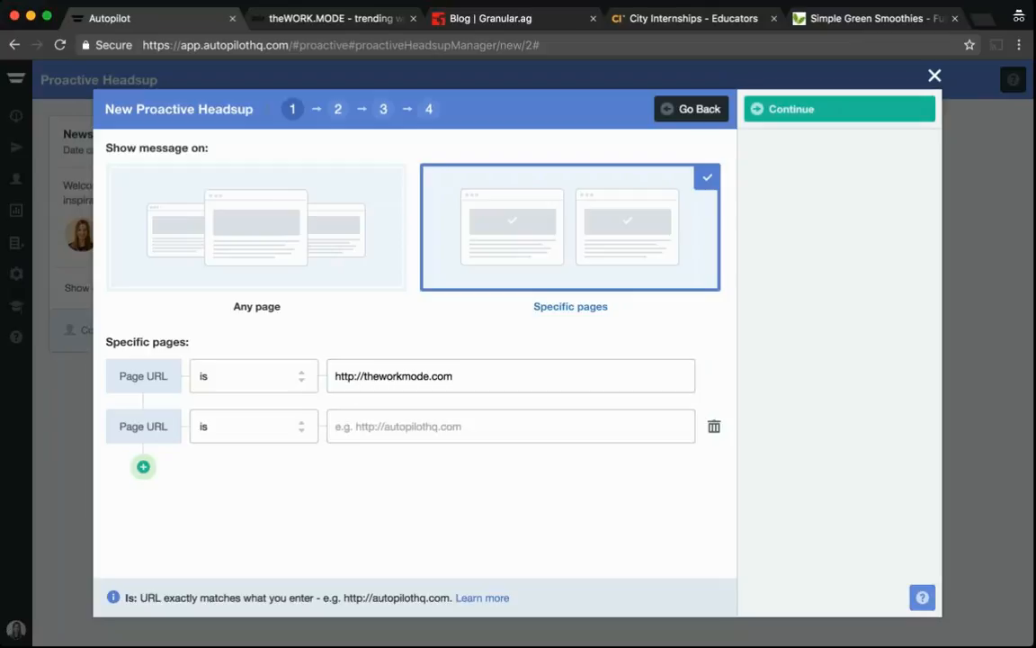
left_click(351, 426)
type("http://thew")
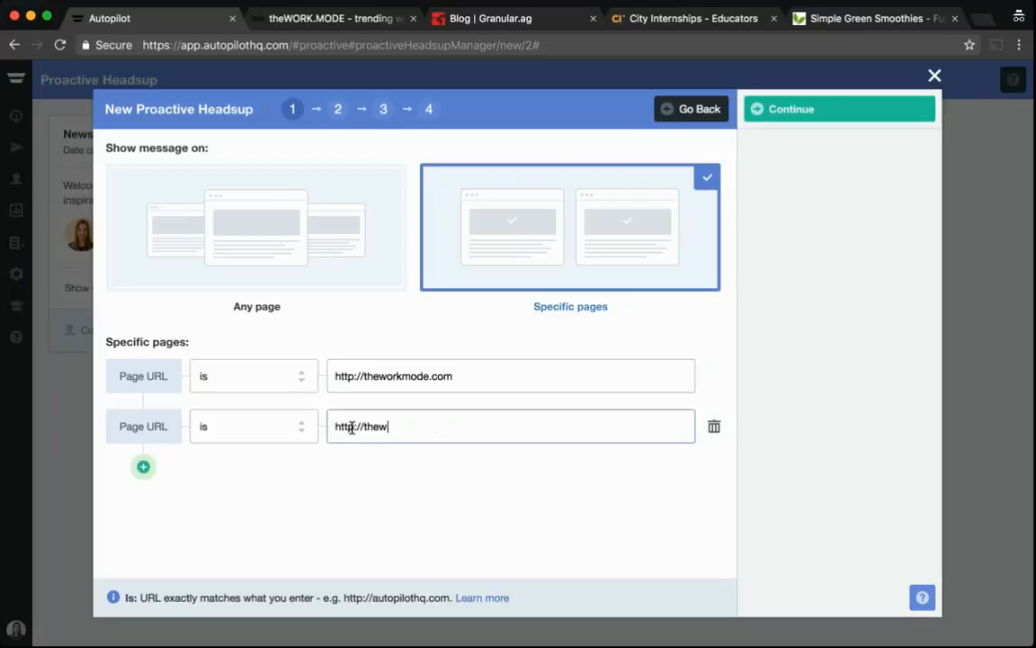
type("orkmode.com/contact-")
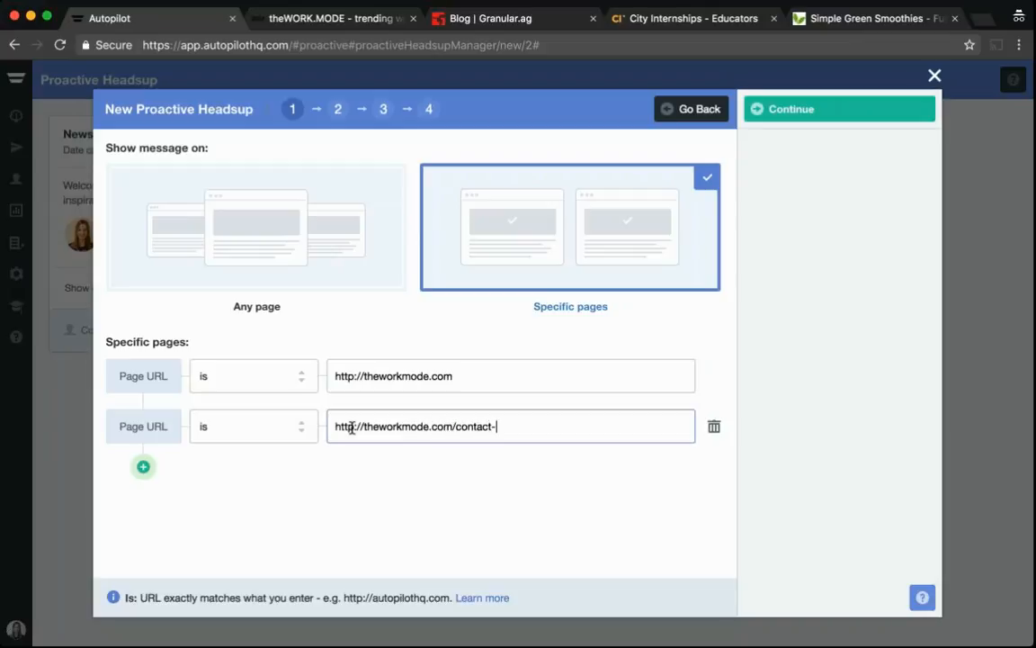
type("us")
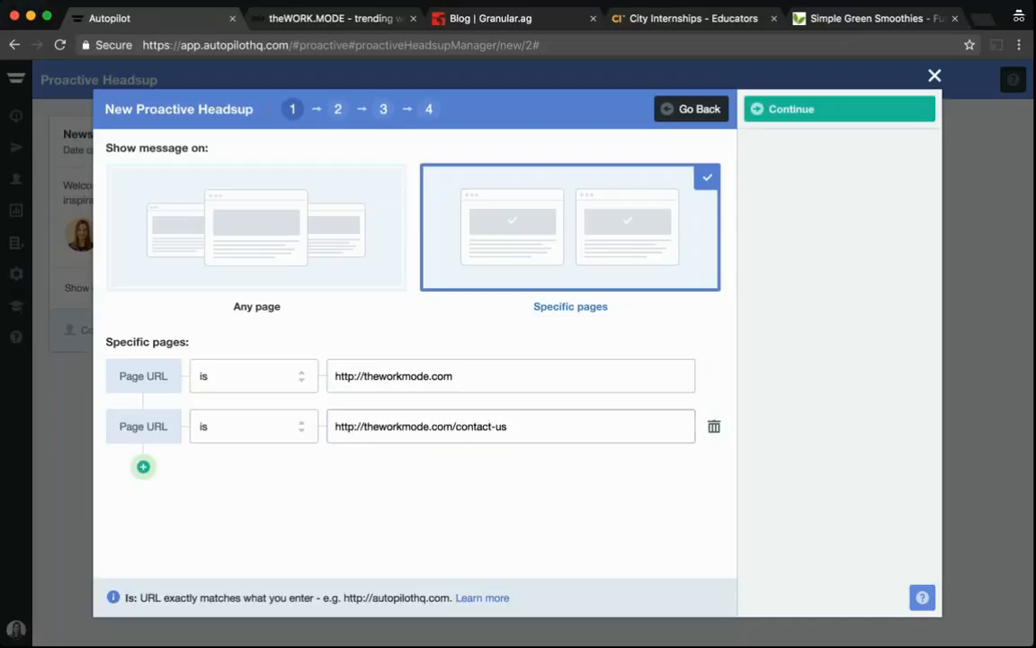
Show the message on any page instead and continue to the message configuration
left_click(236, 214)
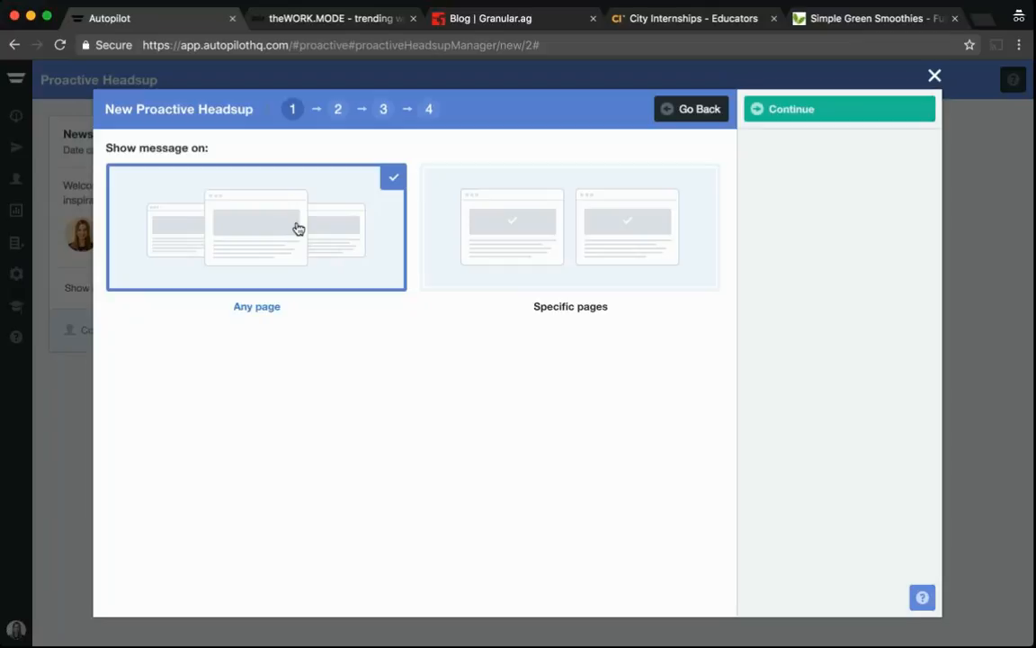
left_click(786, 109)
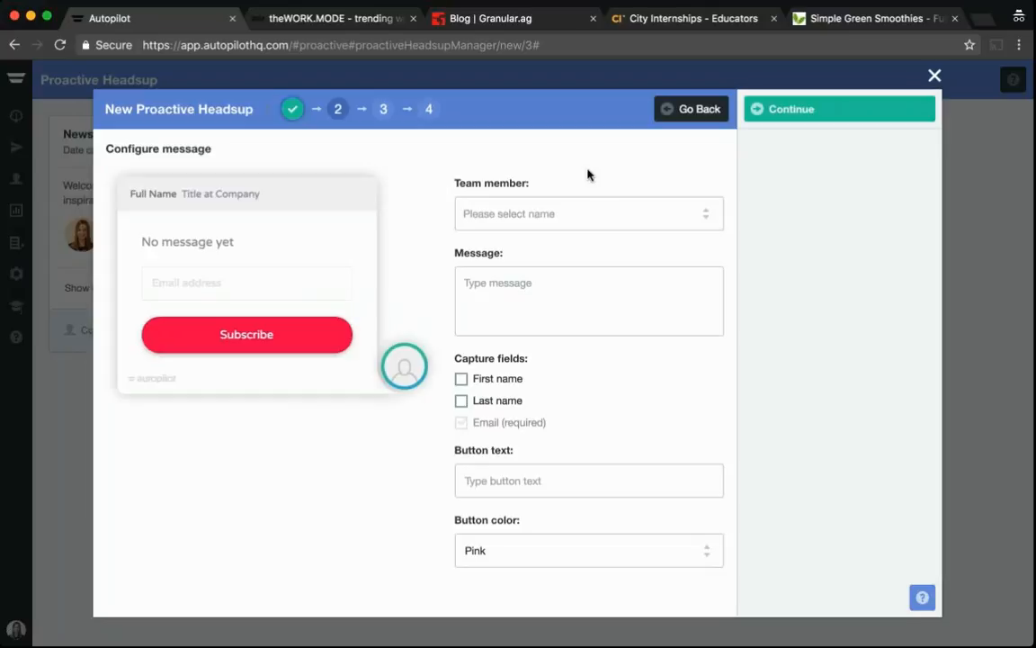
Select the account's team member as the sender of the message
left_click(515, 216)
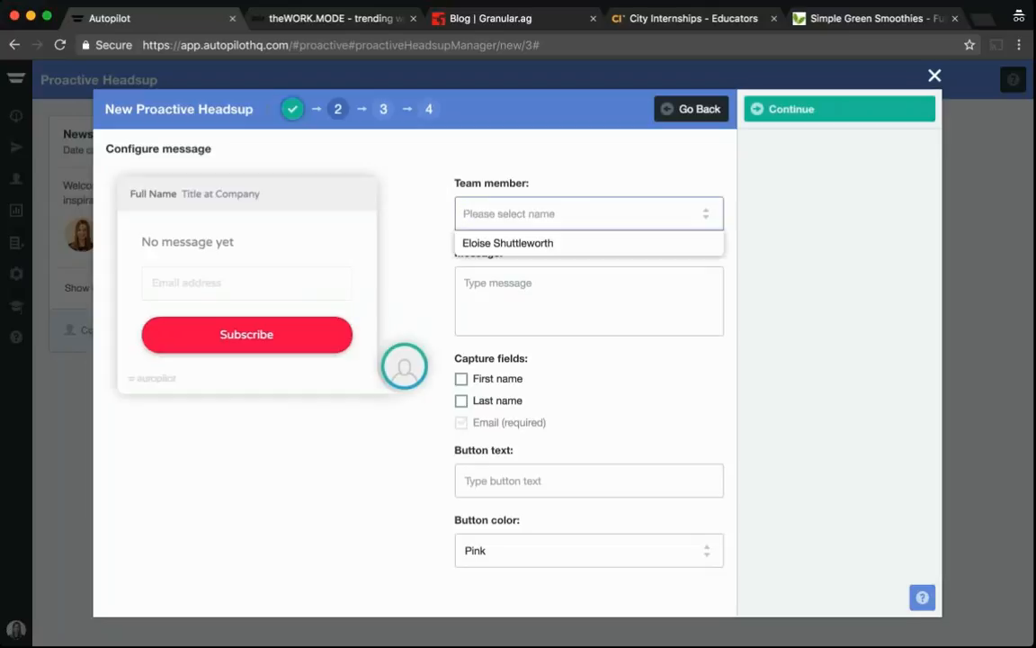
left_click(487, 245)
left_click(498, 299)
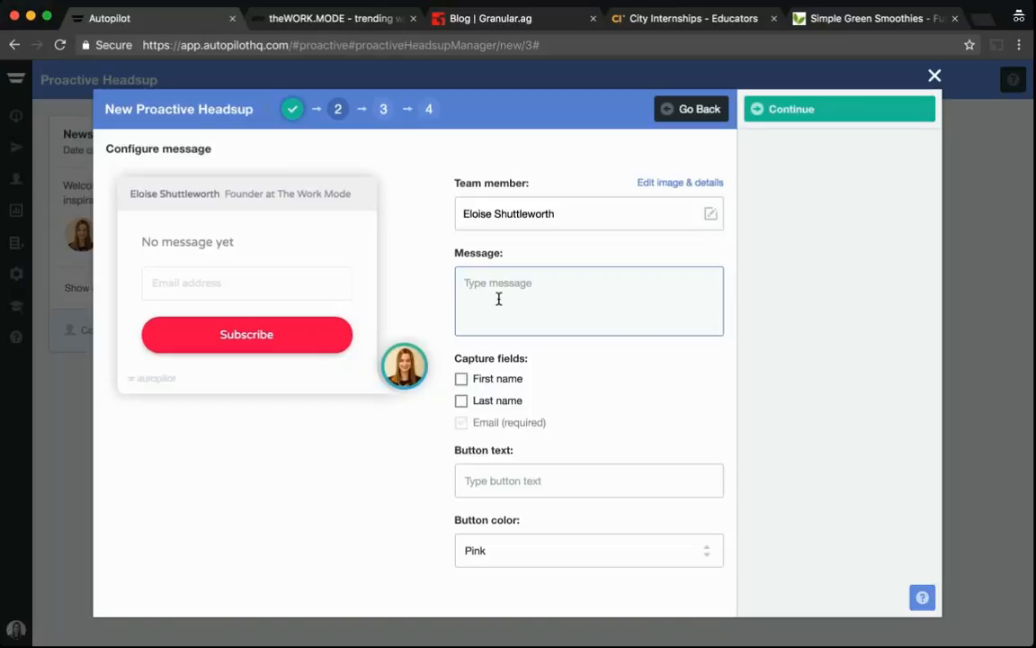
Write the message 'Hello and welcome to theWORK.MODE! Want the latest fashion advice sent straight to your inbox? Sign up for our newsletter now.'
type("He")
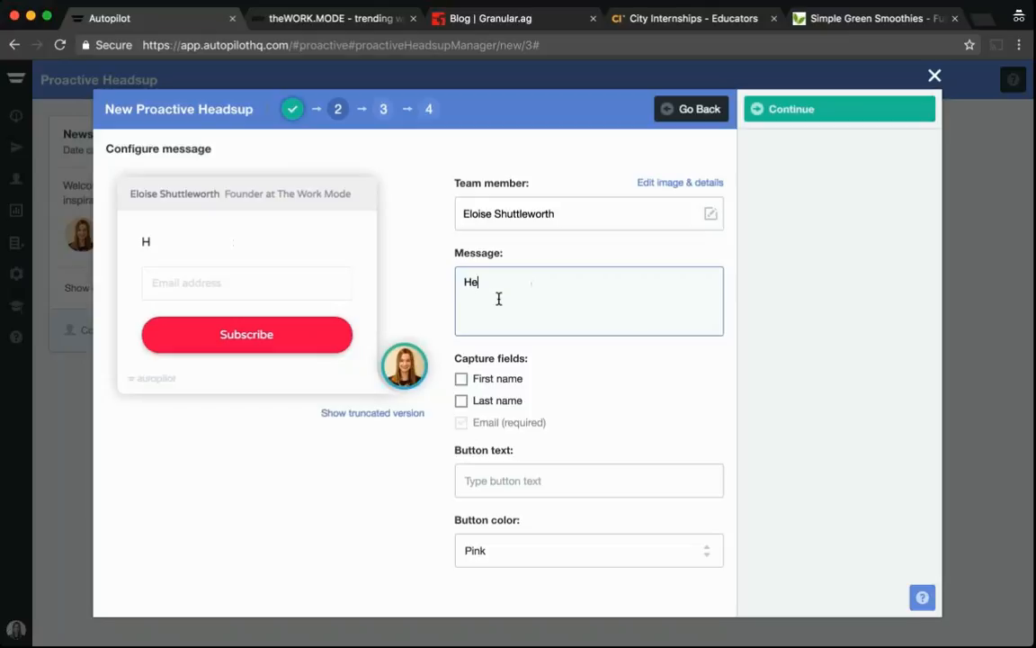
type("llo and welc")
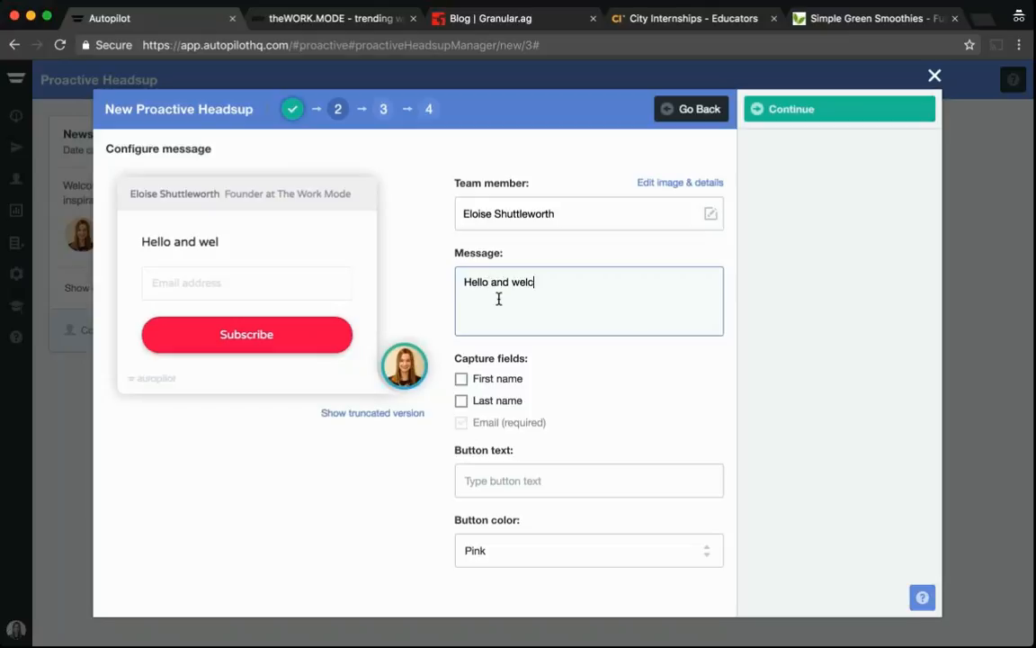
type("ome to theWORK")
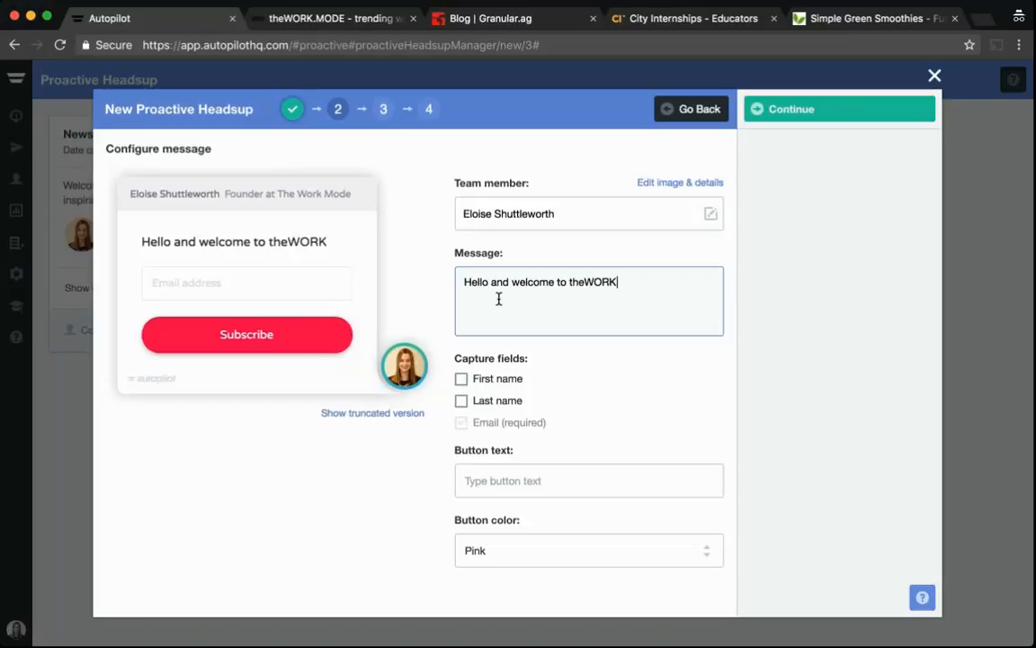
type(".MODE! E")
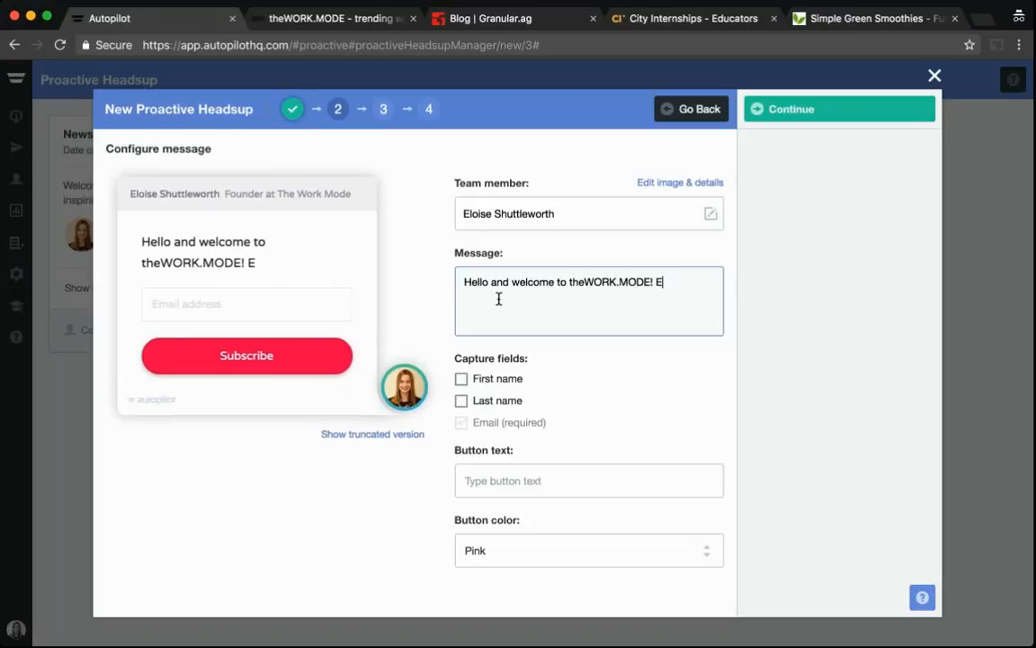
key("BackSpace")
type("Want the ")
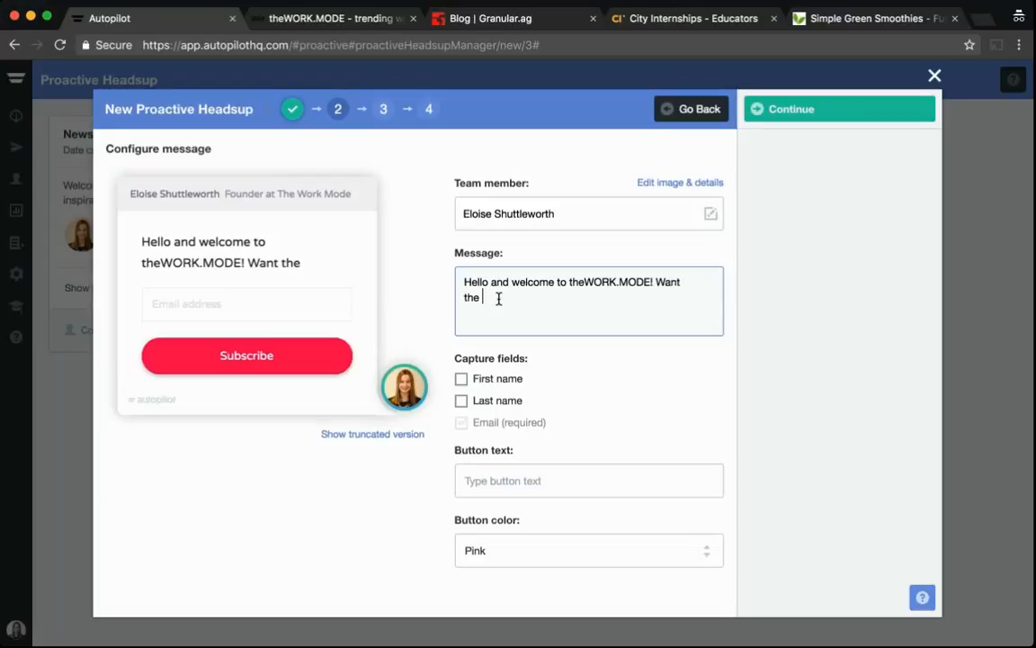
type("latest fashion")
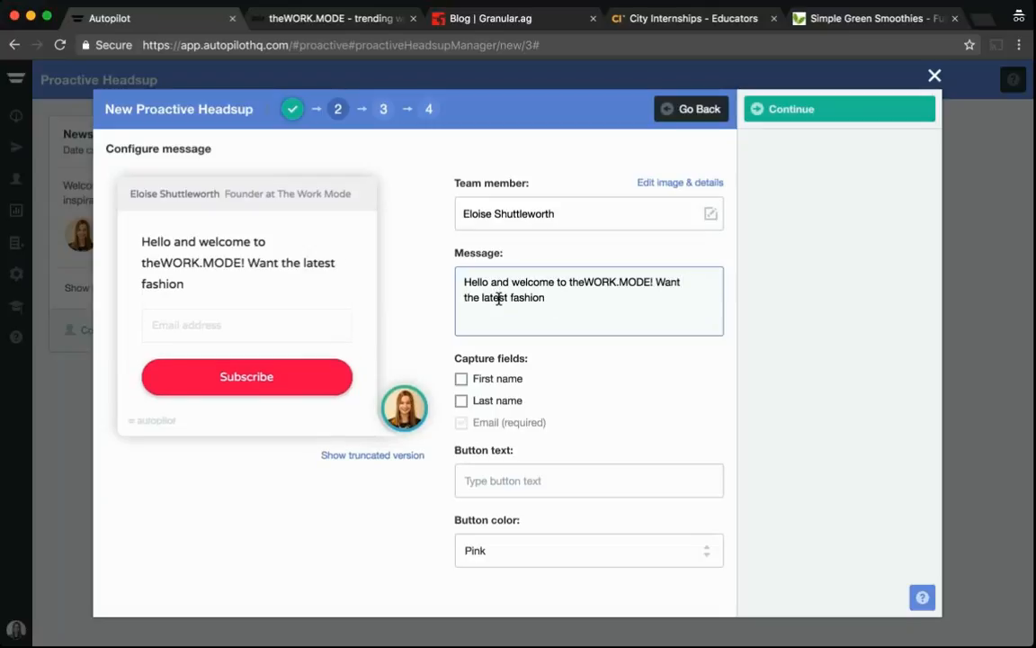
type(" advice sent straight to")
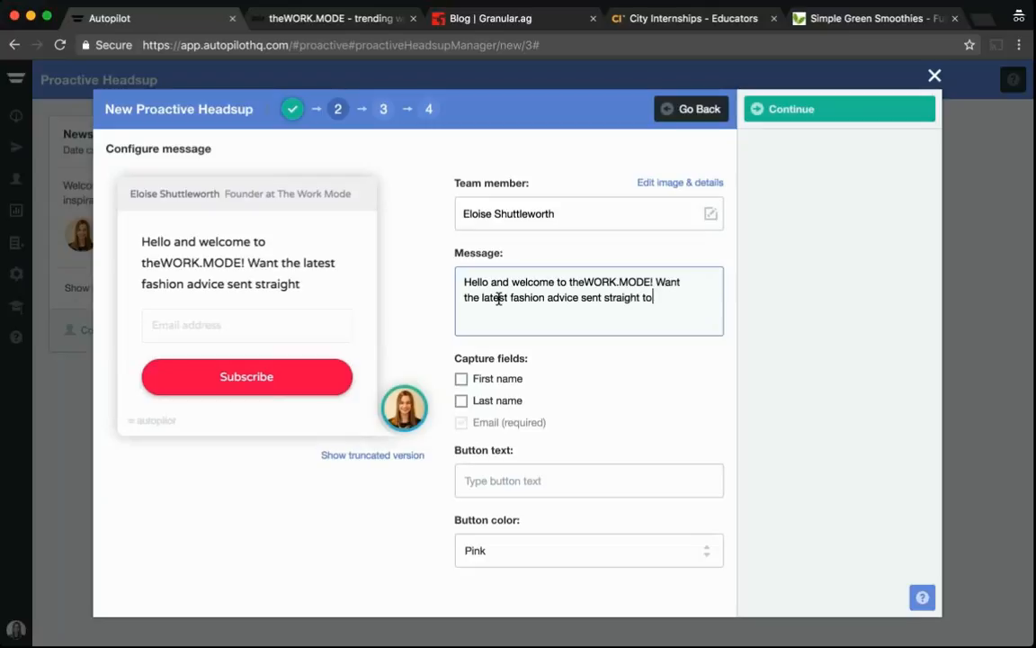
type(" your inbox? S")
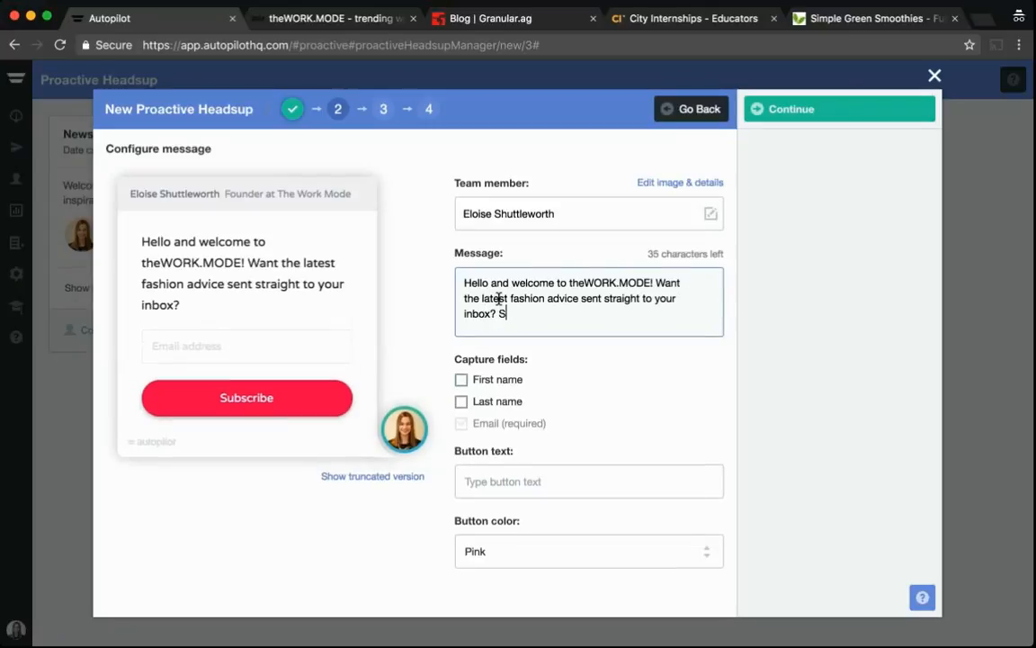
type("ign up for our newsle")
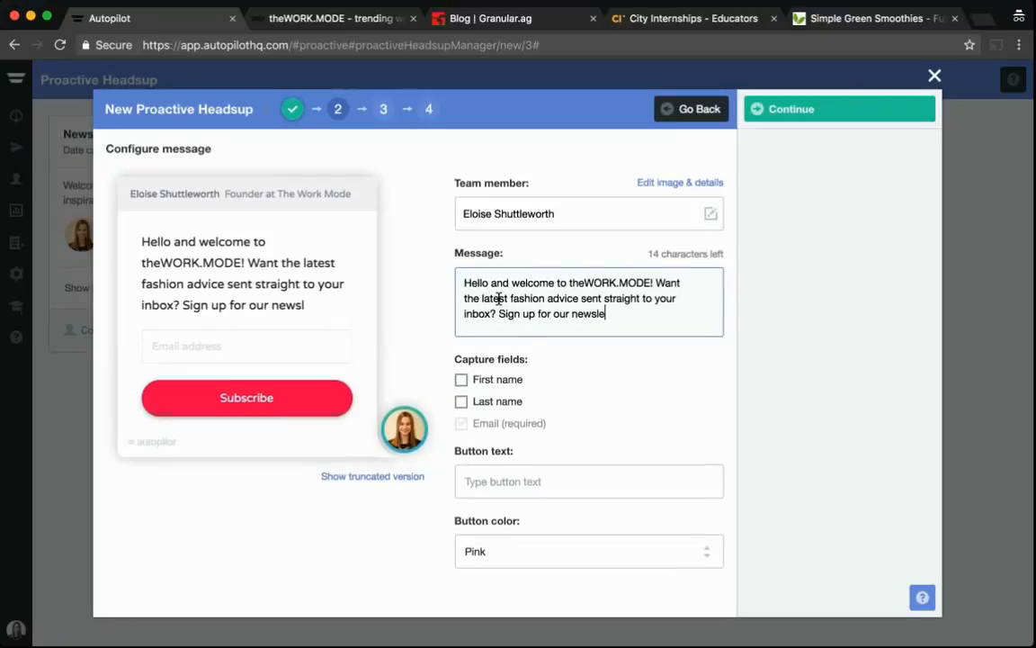
type("tter now.")
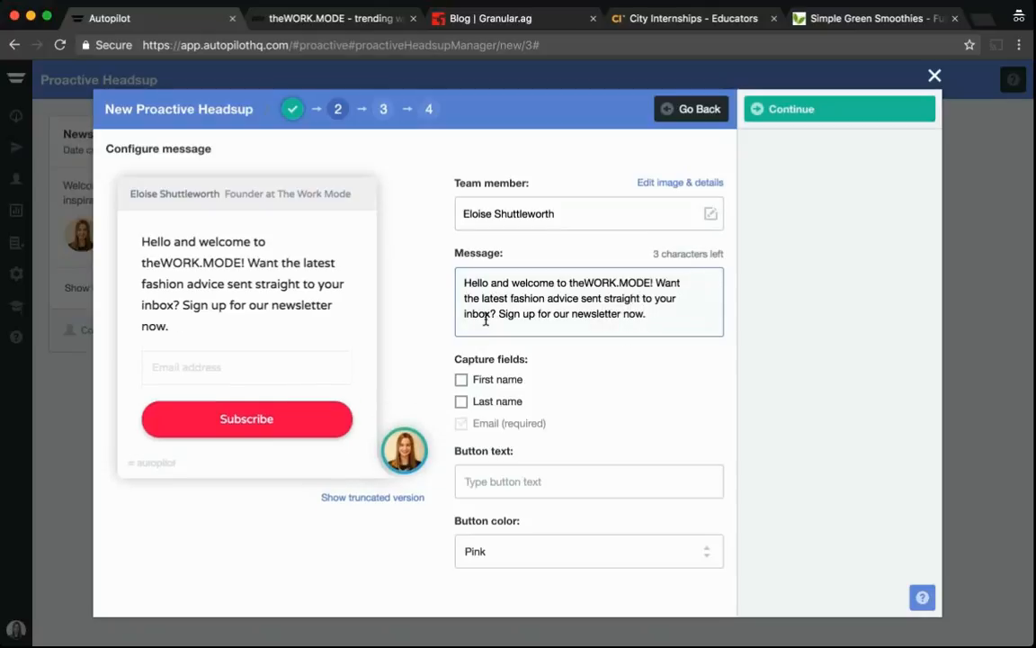
Enable the First name capture field, leaving Last name unchecked
left_click(461, 379)
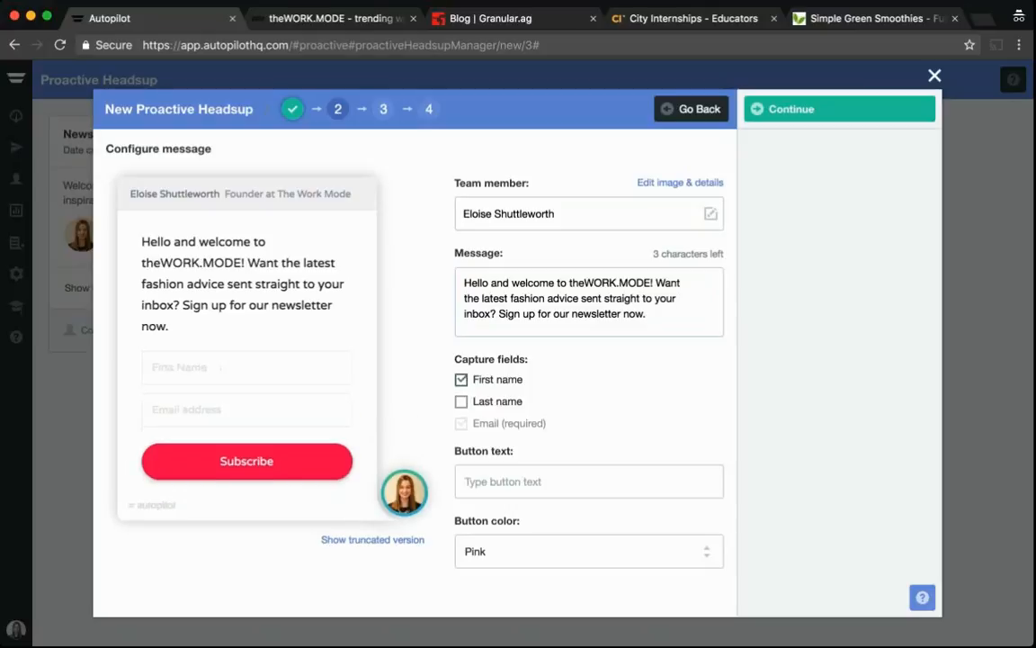
left_click(462, 402)
left_click(462, 403)
left_click(461, 380)
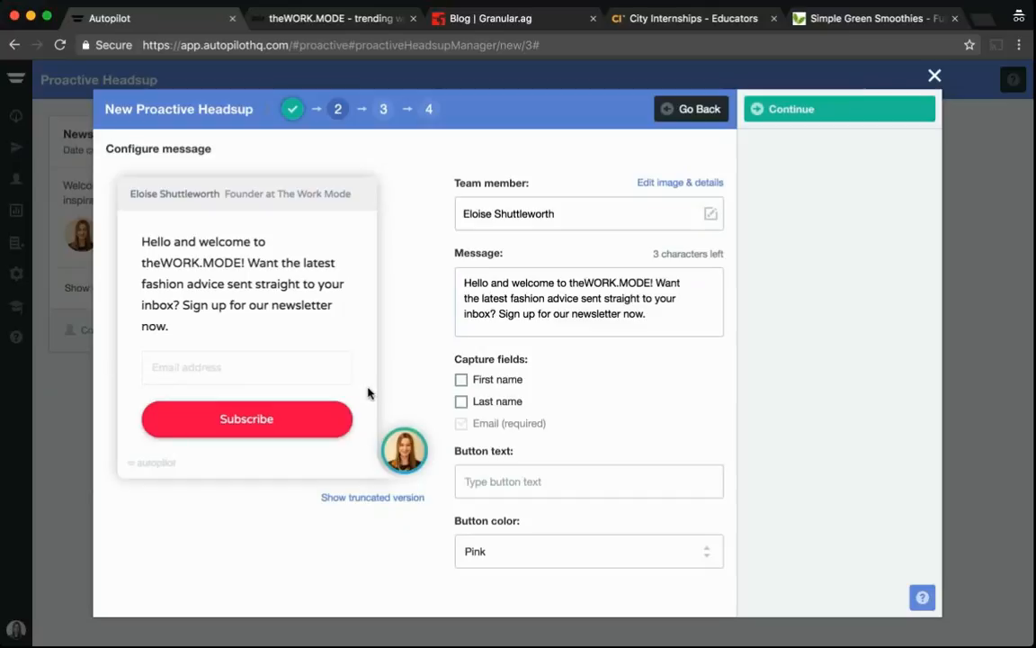
left_click(462, 380)
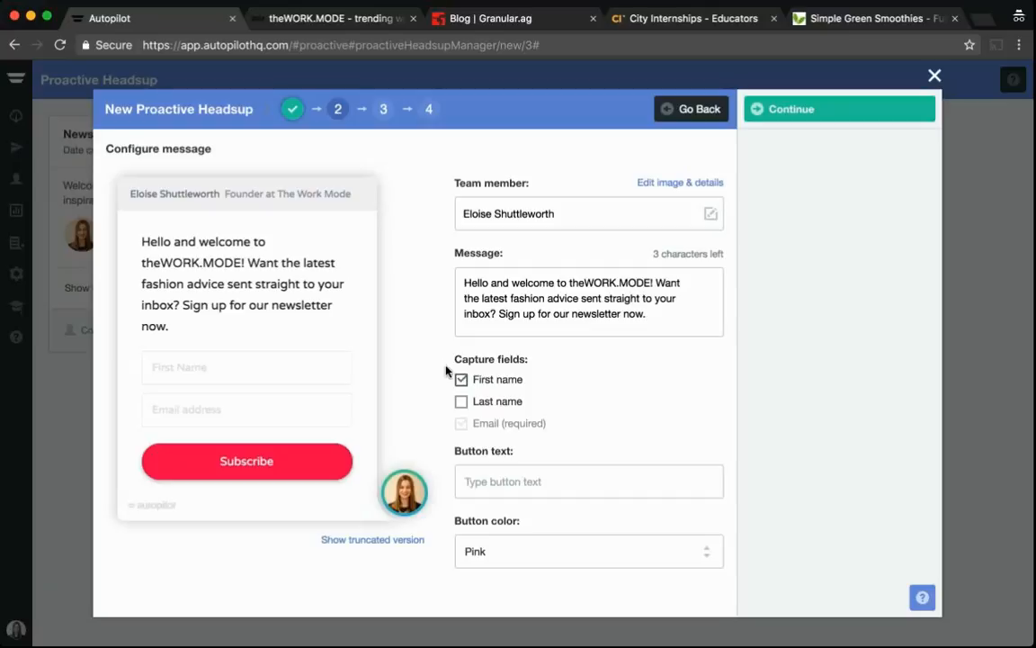
Set the button text to 'Sign Me Up'
left_click(539, 481)
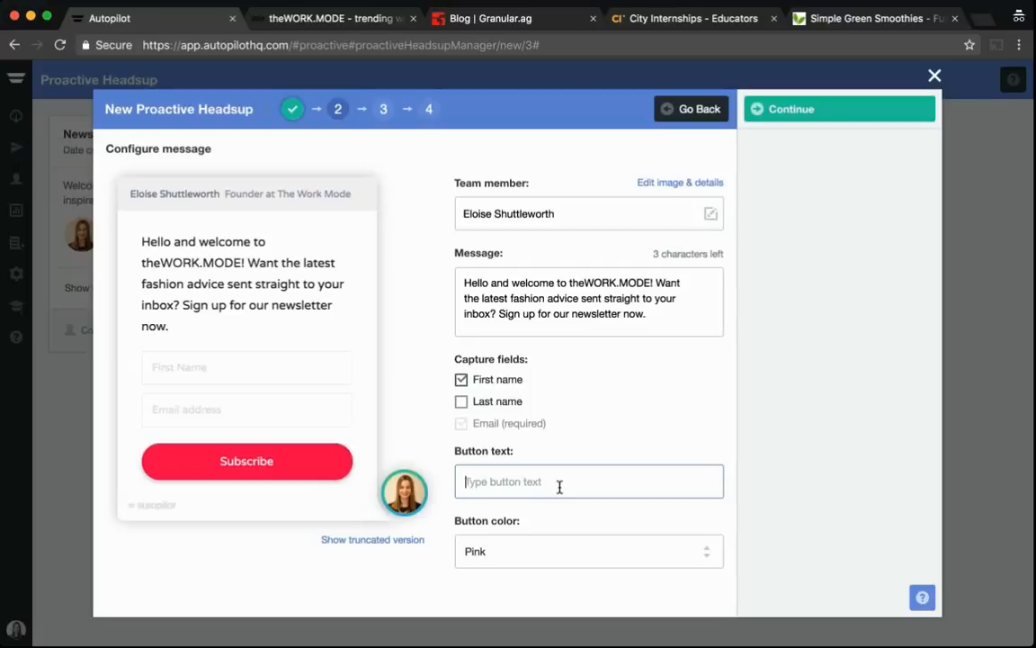
type("Sign Me Up")
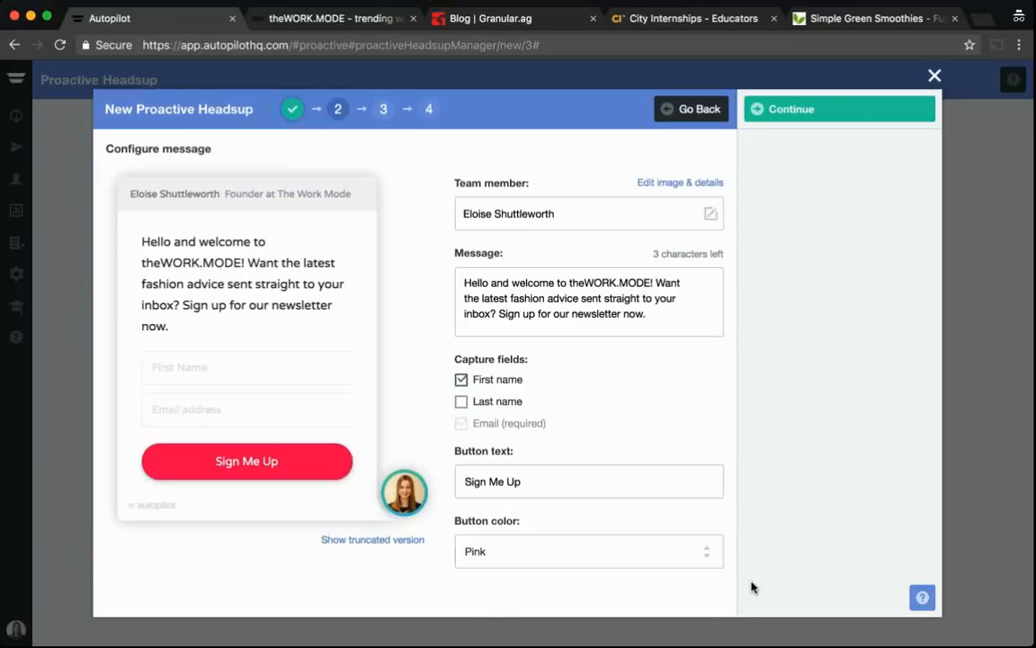
Set the button color to Green
left_click(707, 552)
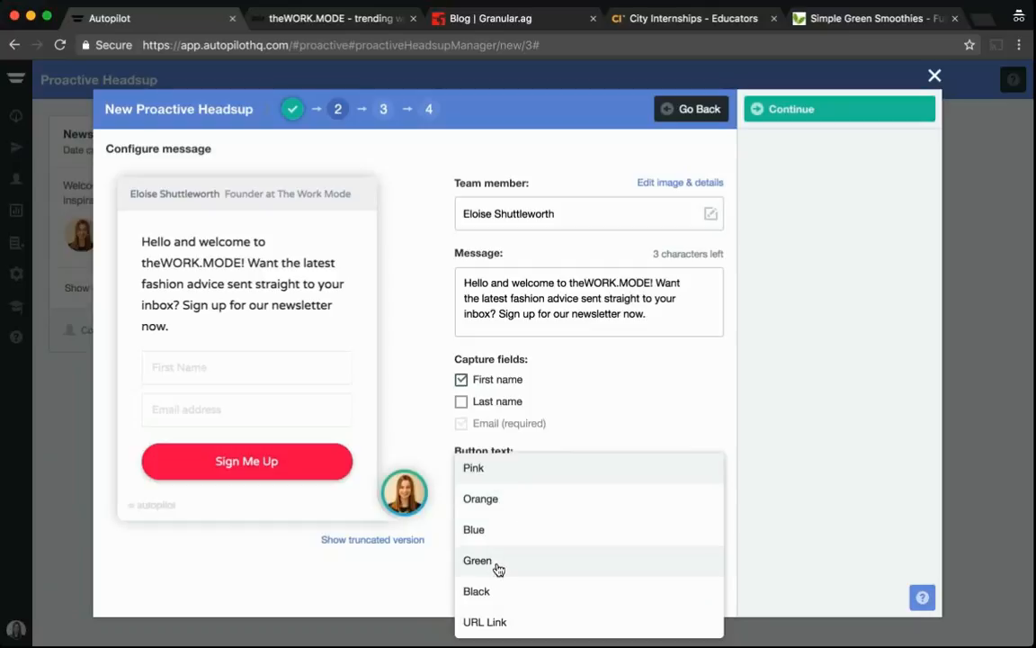
left_click(491, 621)
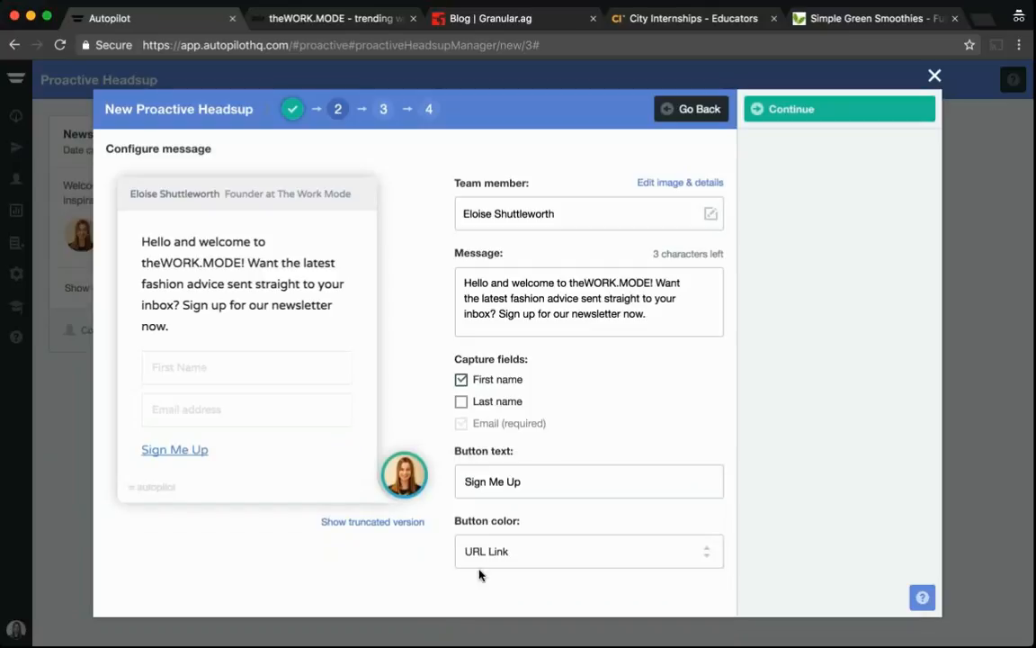
left_click(692, 551)
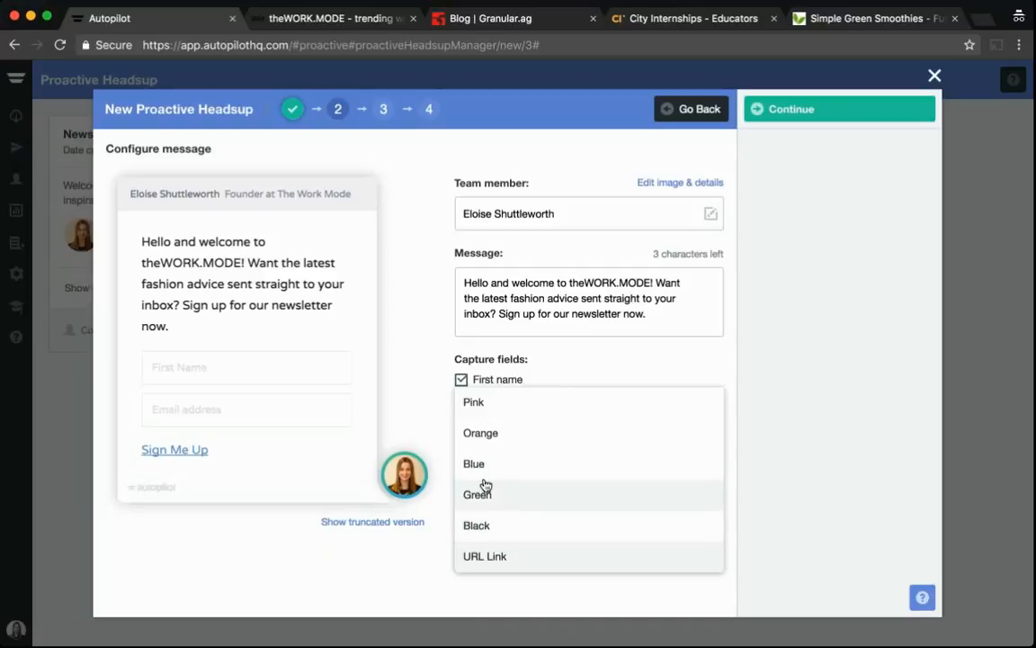
key("Escape")
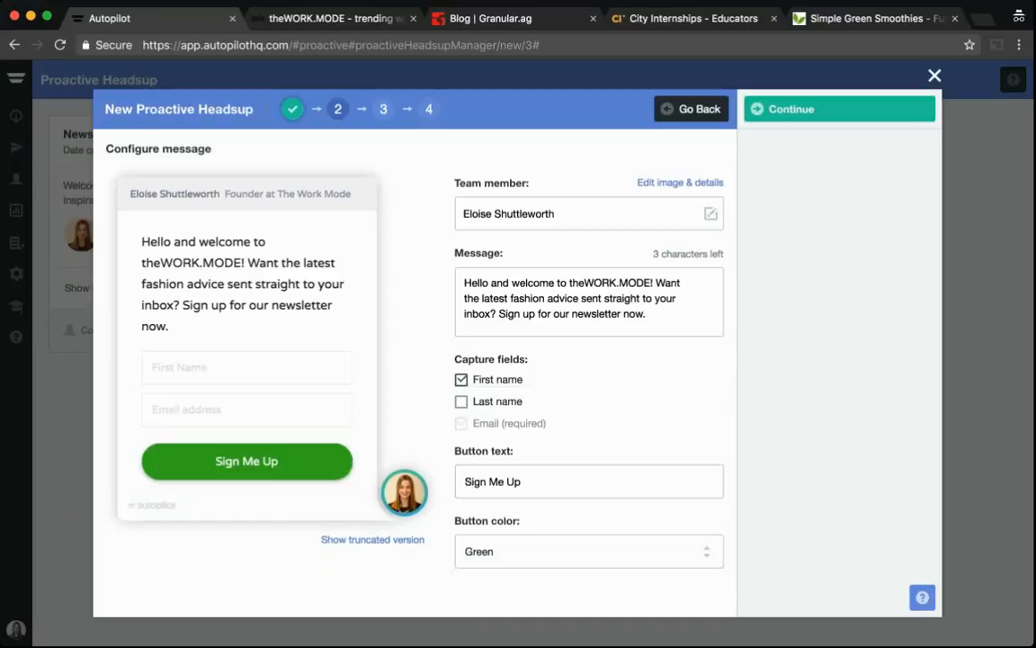
Continue to the list settings and subscribe sign-ups to a newly created list named 'Newsletter Signups'
left_click(792, 109)
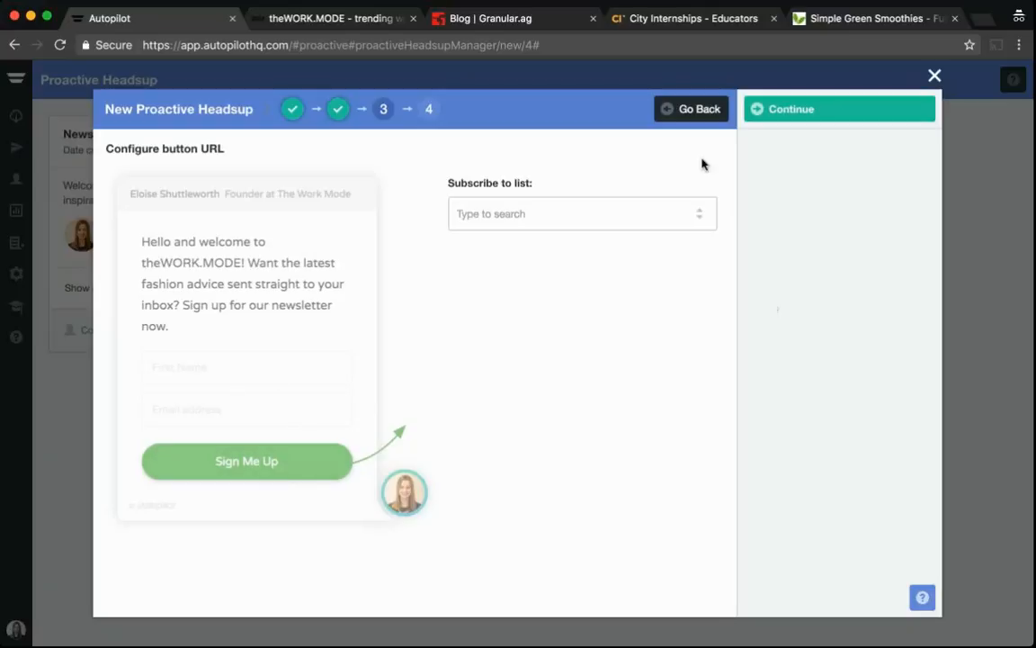
left_click(688, 214)
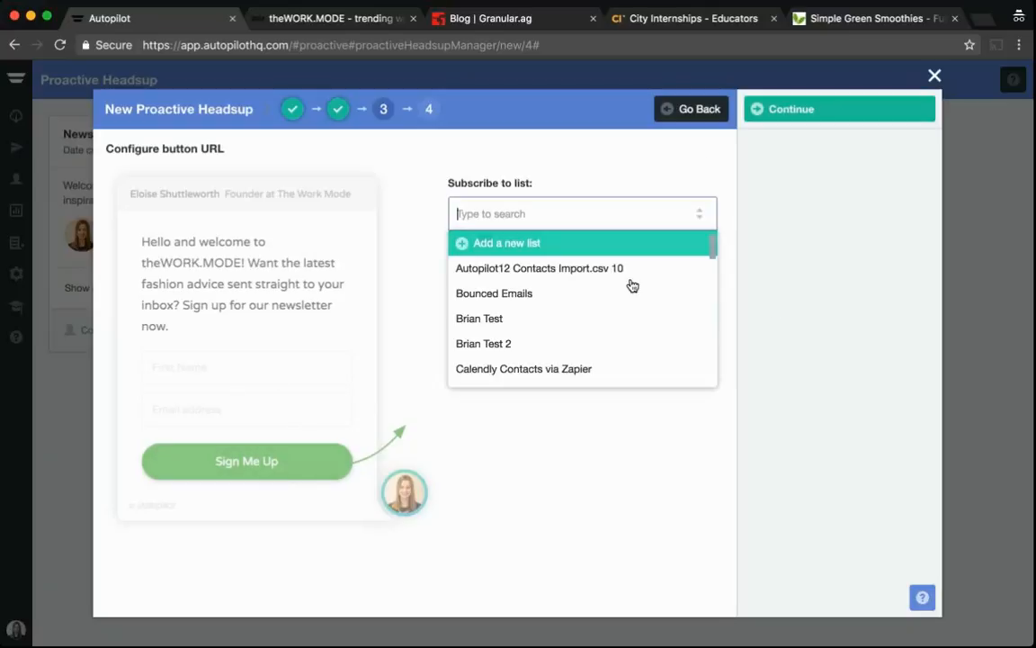
scroll(605, 332, "down", 3)
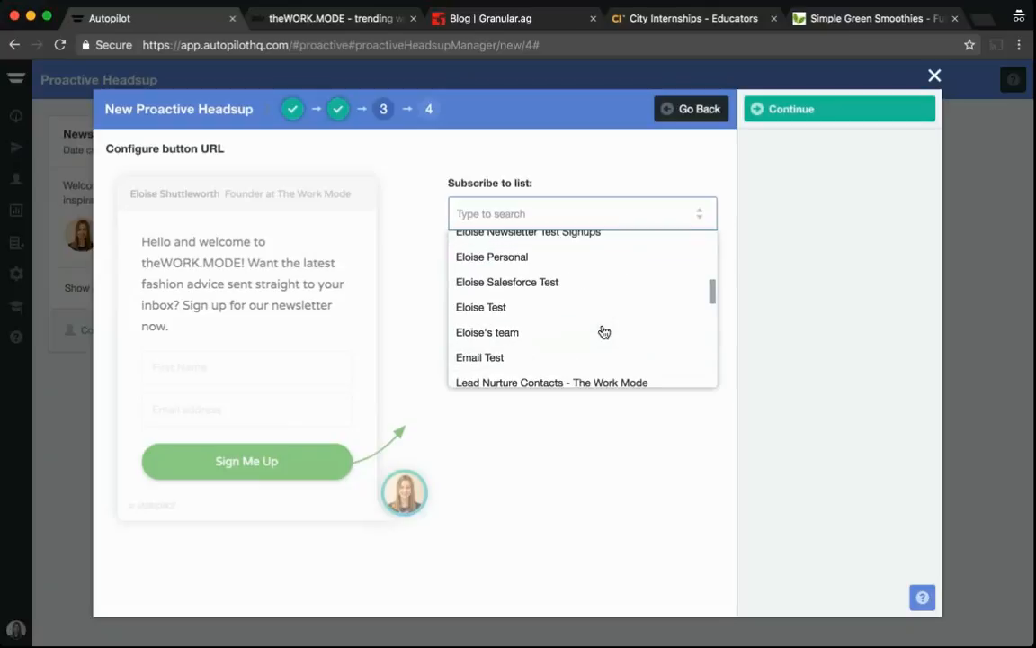
scroll(605, 332, "up", 3)
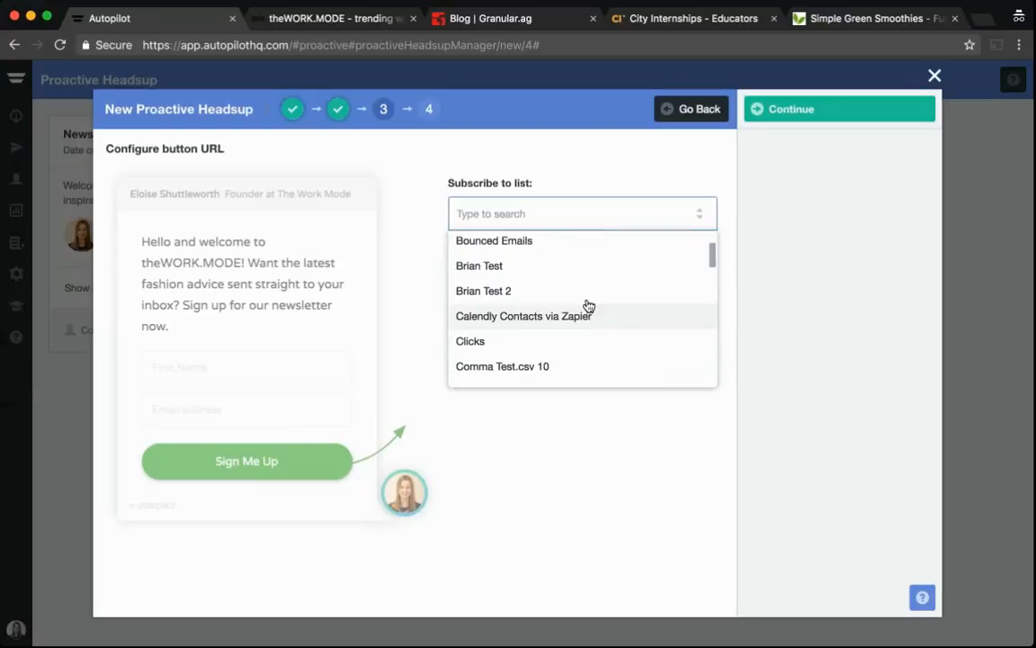
scroll(587, 295, "up", 2)
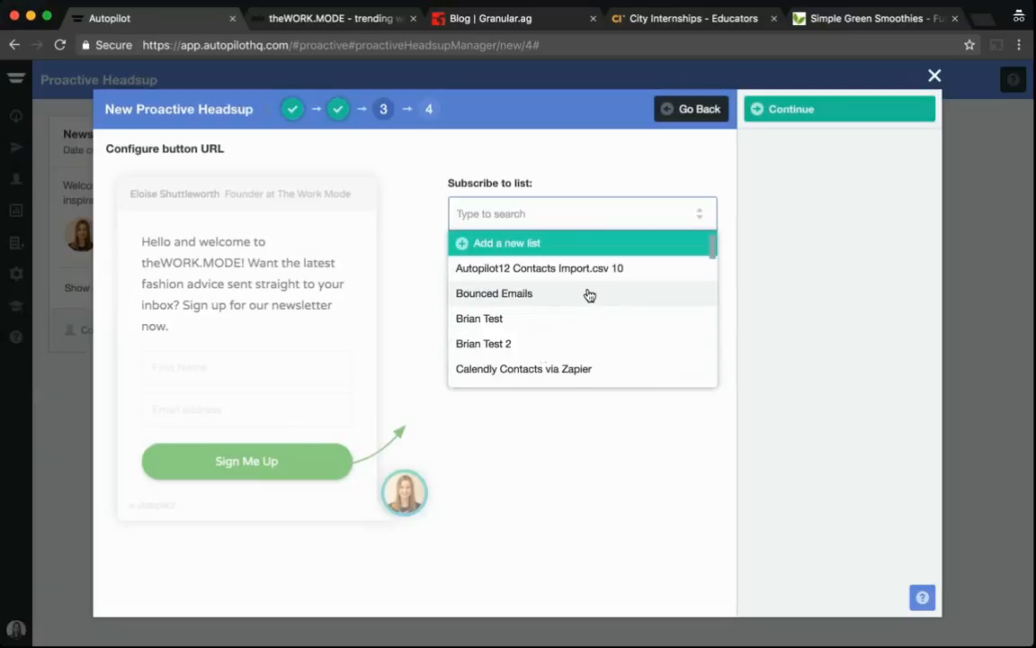
left_click(529, 242)
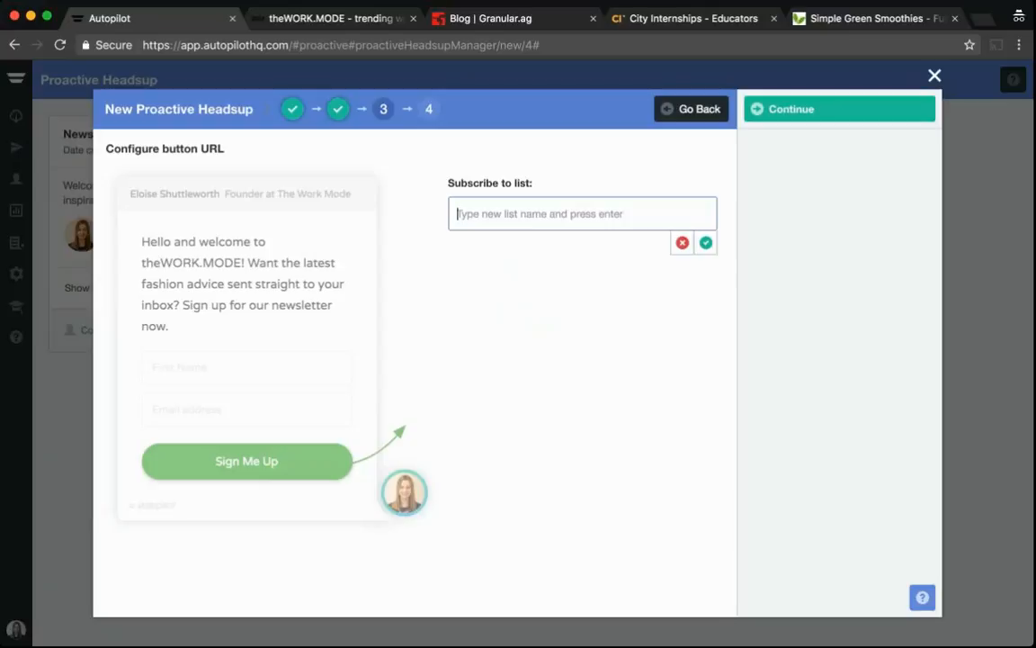
type("News")
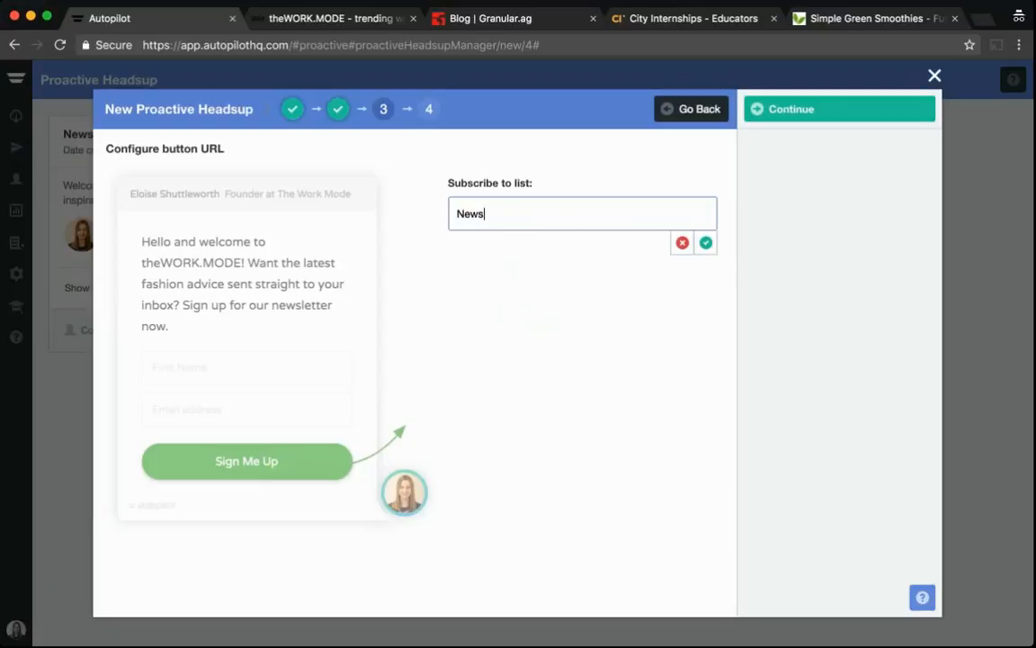
type("letter Signups")
left_click(706, 242)
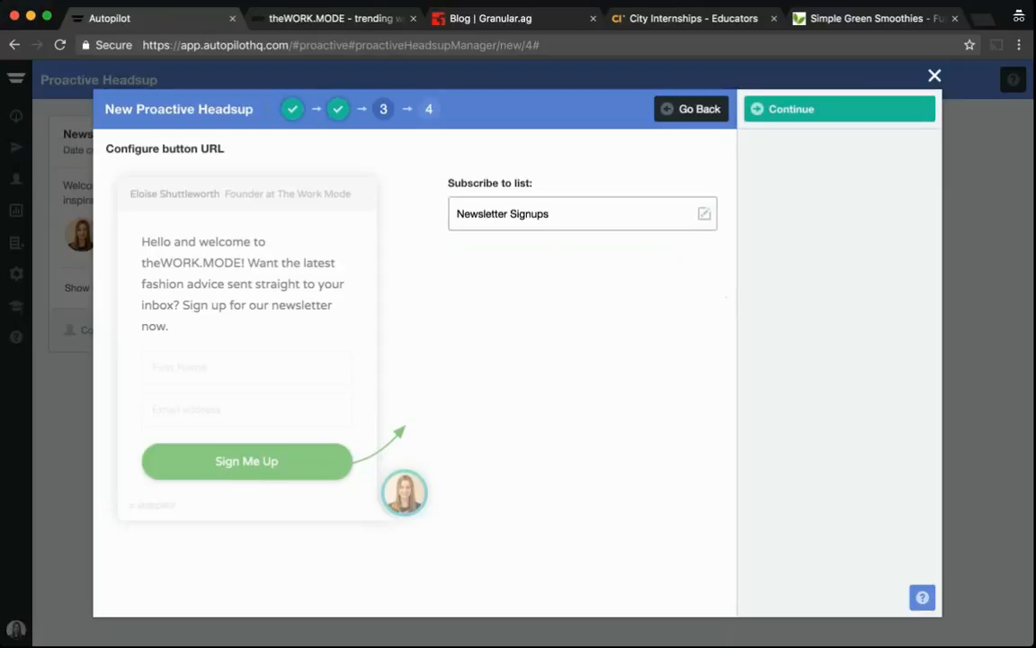
Continue to the review page, expand the headsup preview to check its fields, and publish the headsup
left_click(819, 109)
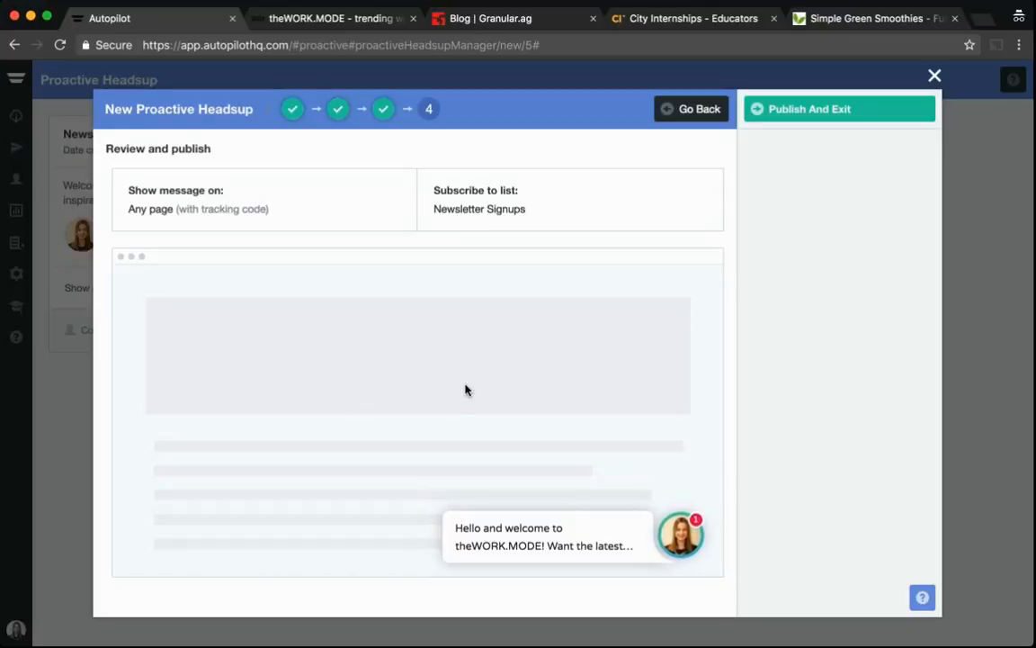
left_click(634, 545)
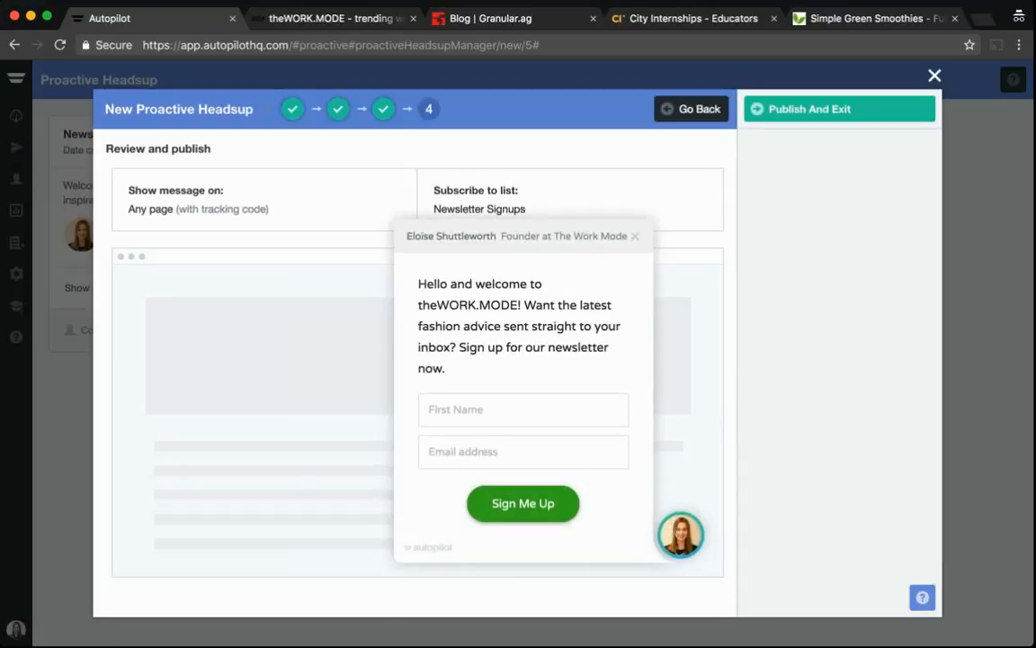
left_click(462, 410)
left_click(465, 450)
left_click(810, 109)
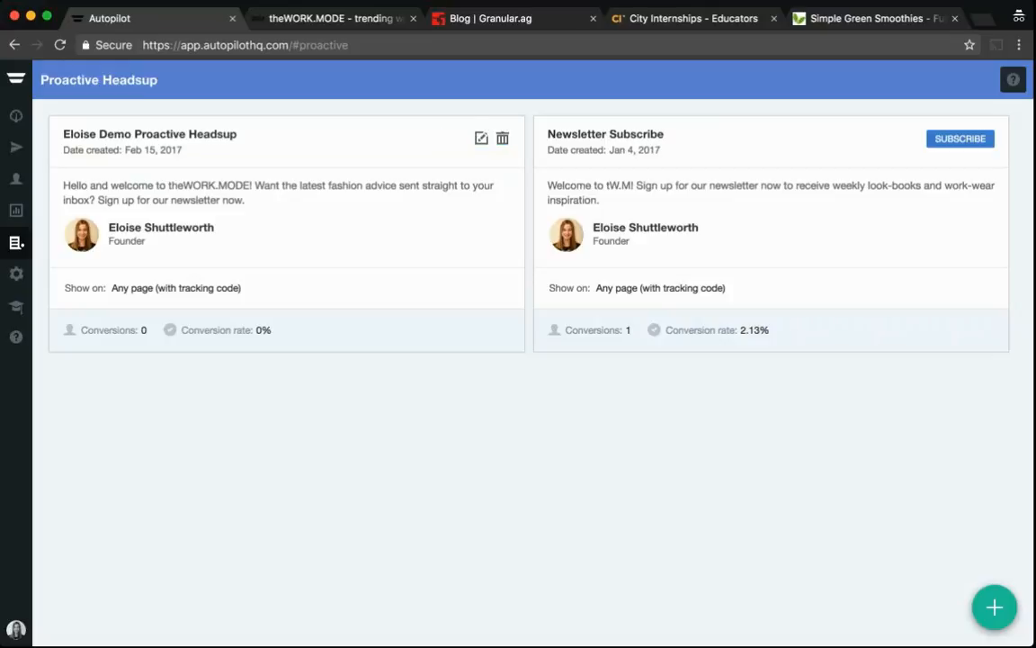
left_click_drag(112, 288, 329, 295)
left_click(329, 295)
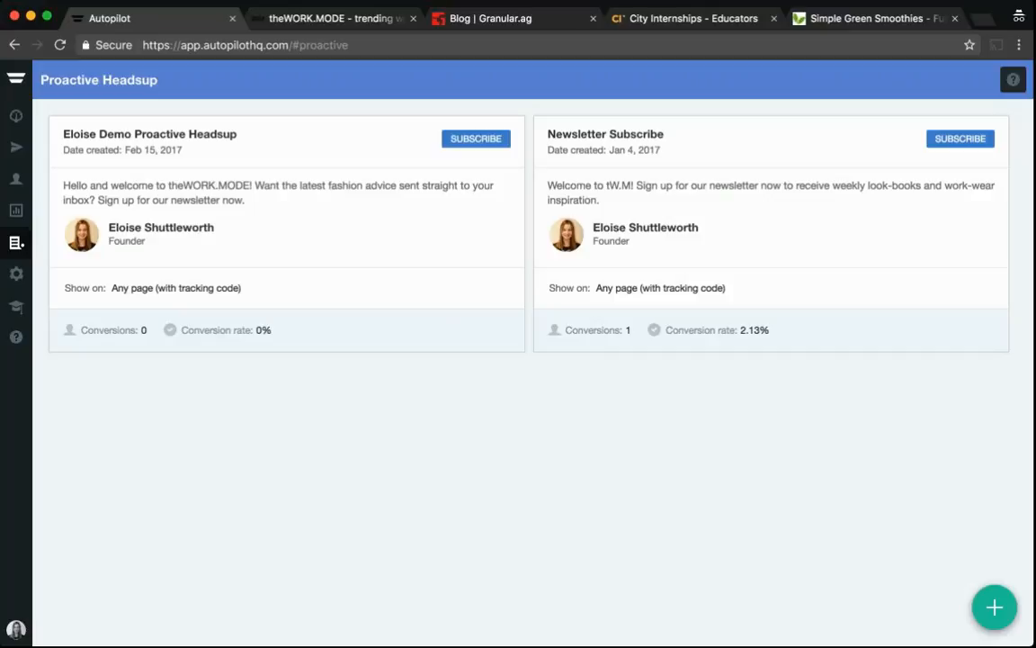
Switch to the Granular blog tab and expand its newsletter headsup as an example
left_click(524, 21)
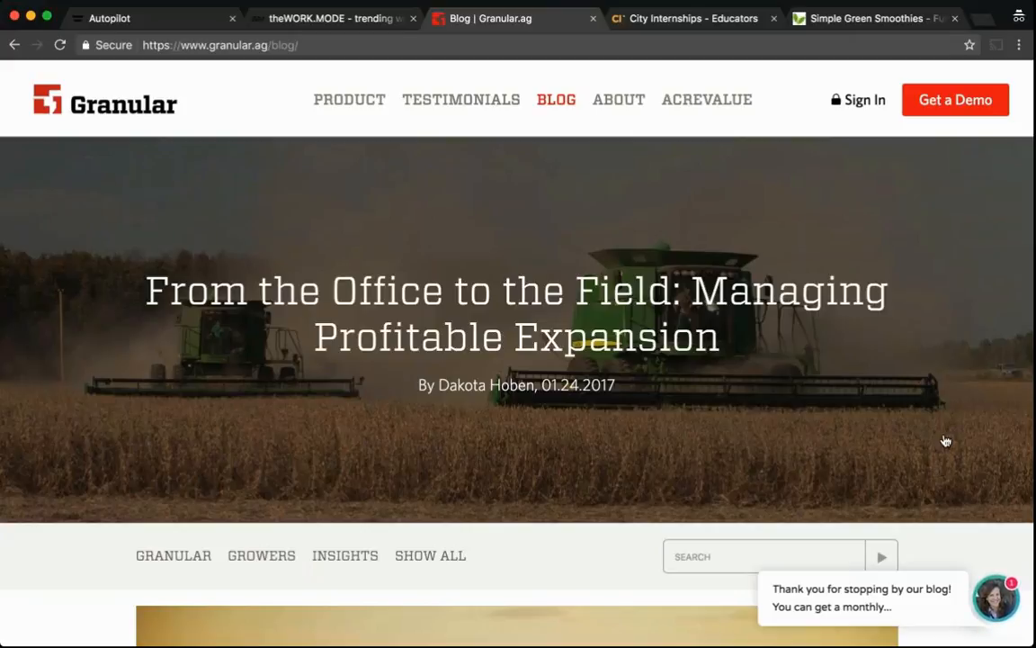
left_click(974, 603)
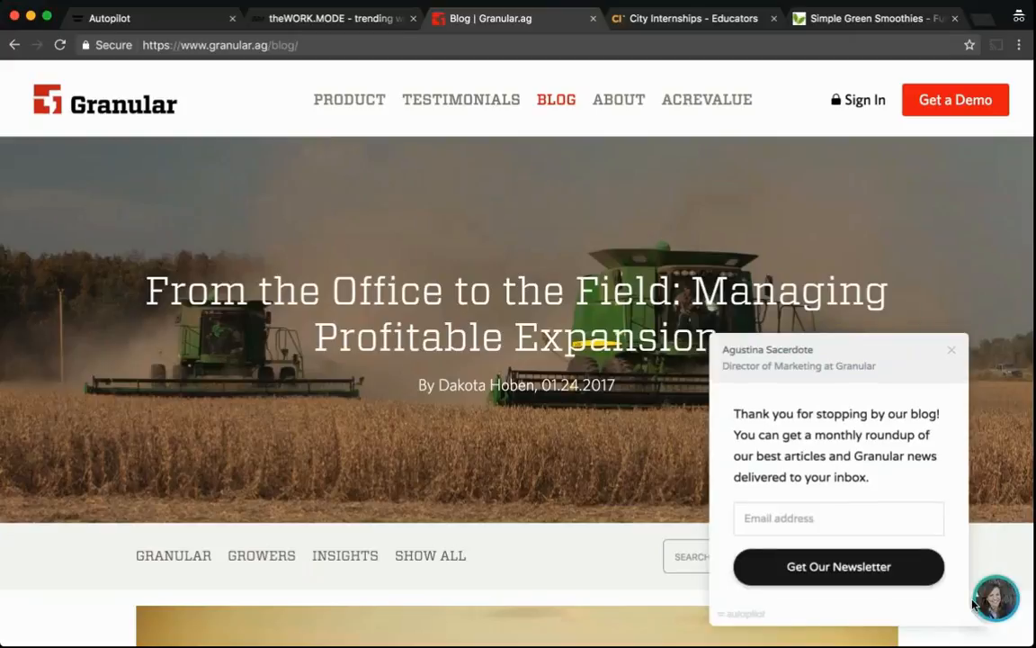
left_click(789, 517)
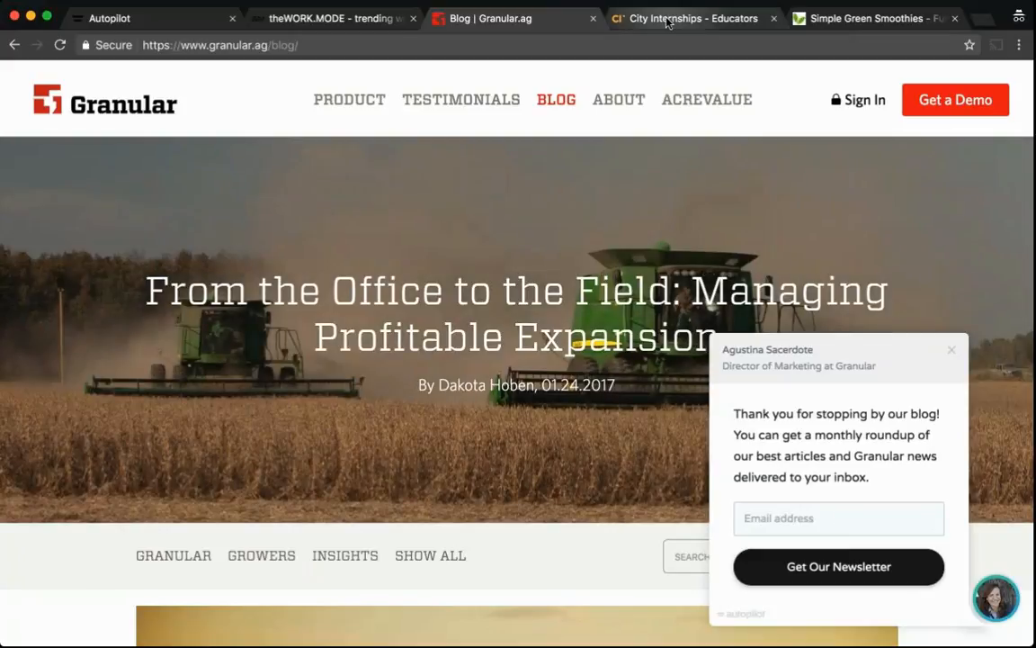
Switch to the City Internships tab and expand its chat headsup as an example
left_click(668, 19)
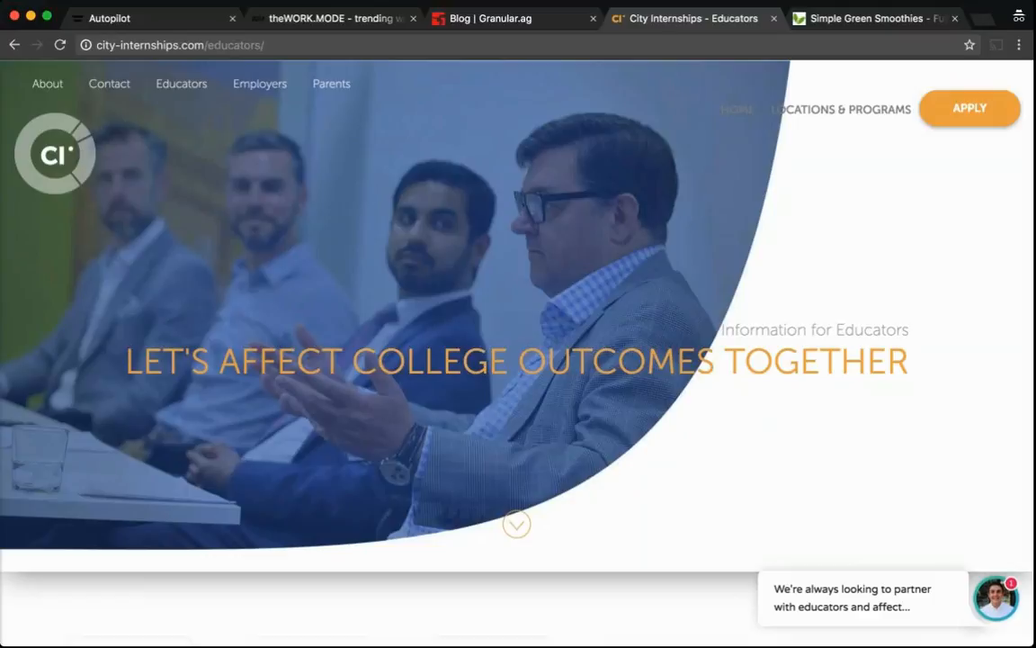
left_click(982, 597)
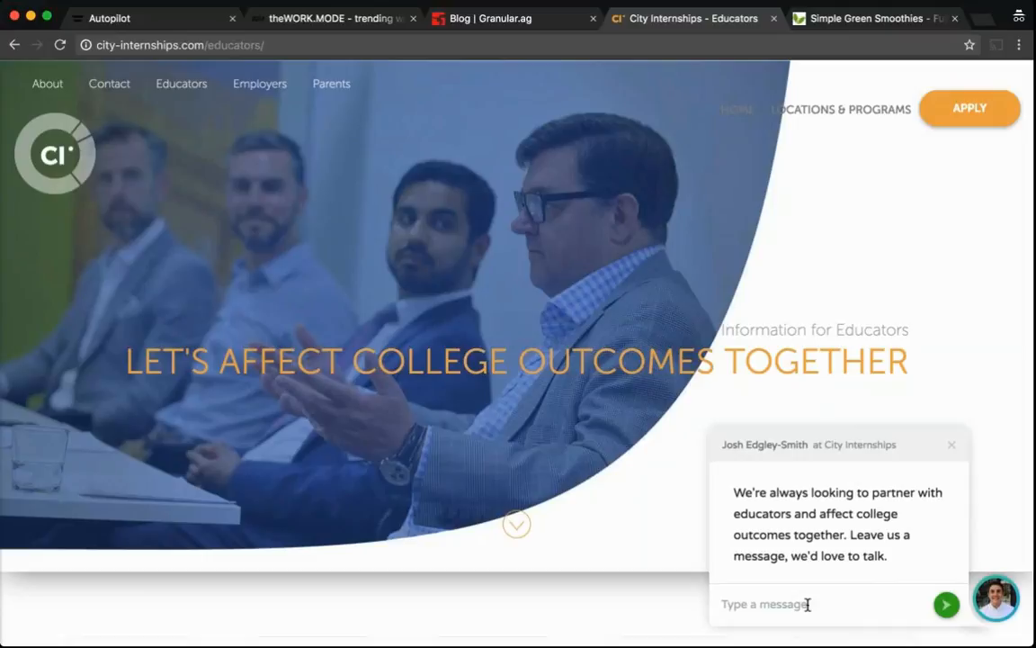
Open the Simple Green Smoothies headsup and examine the Simple 7 signup page it leads to
left_click(834, 22)
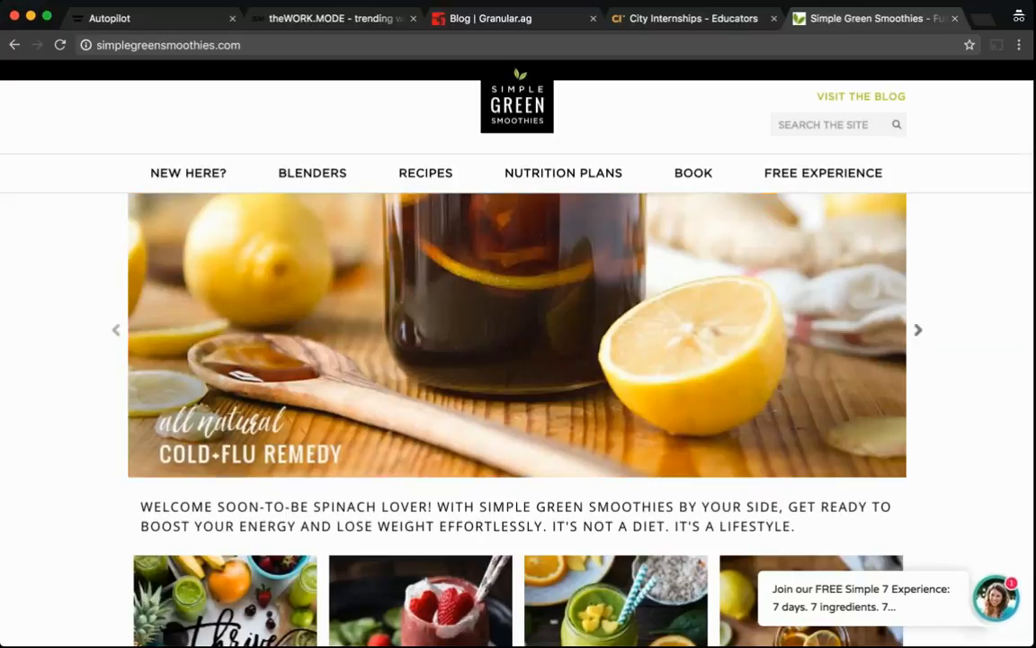
left_click(996, 604)
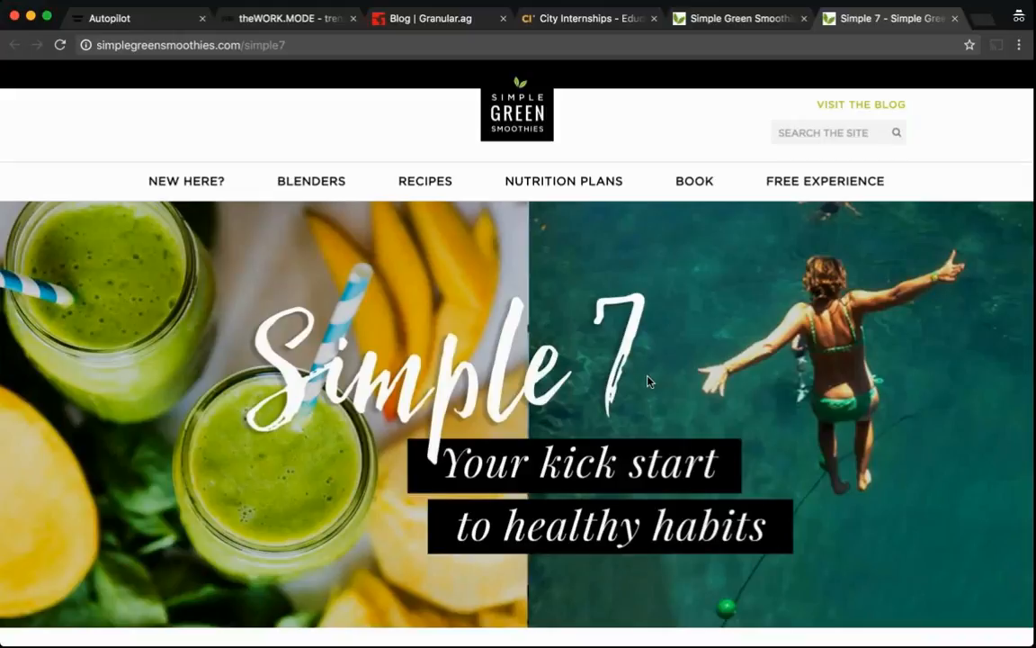
scroll(648, 382, "down", 5)
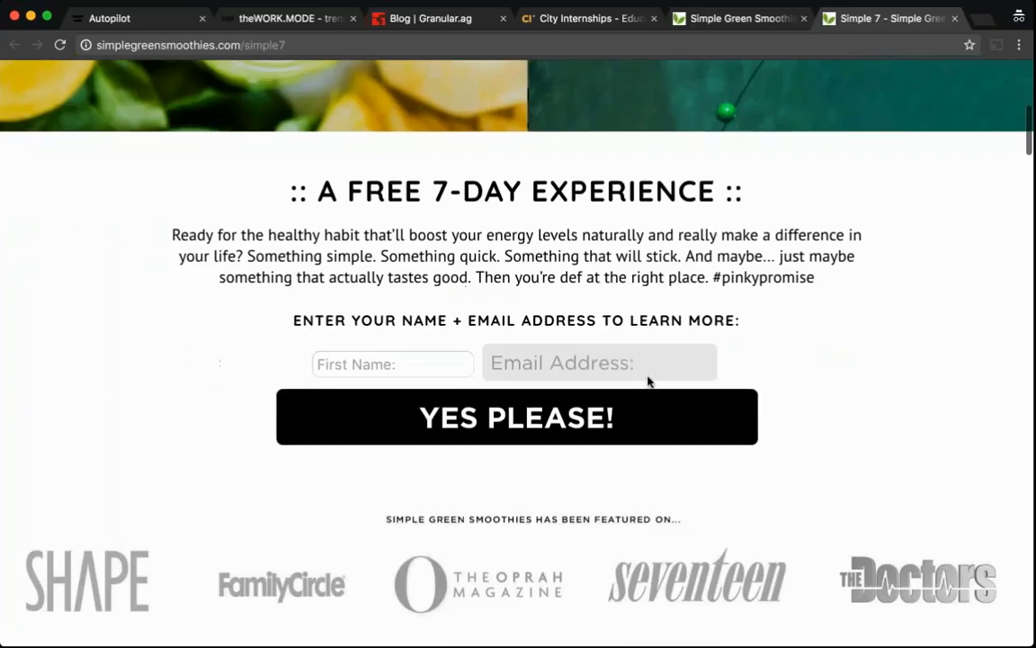
scroll(648, 382, "up", 1)
scroll(648, 382, "up", 4)
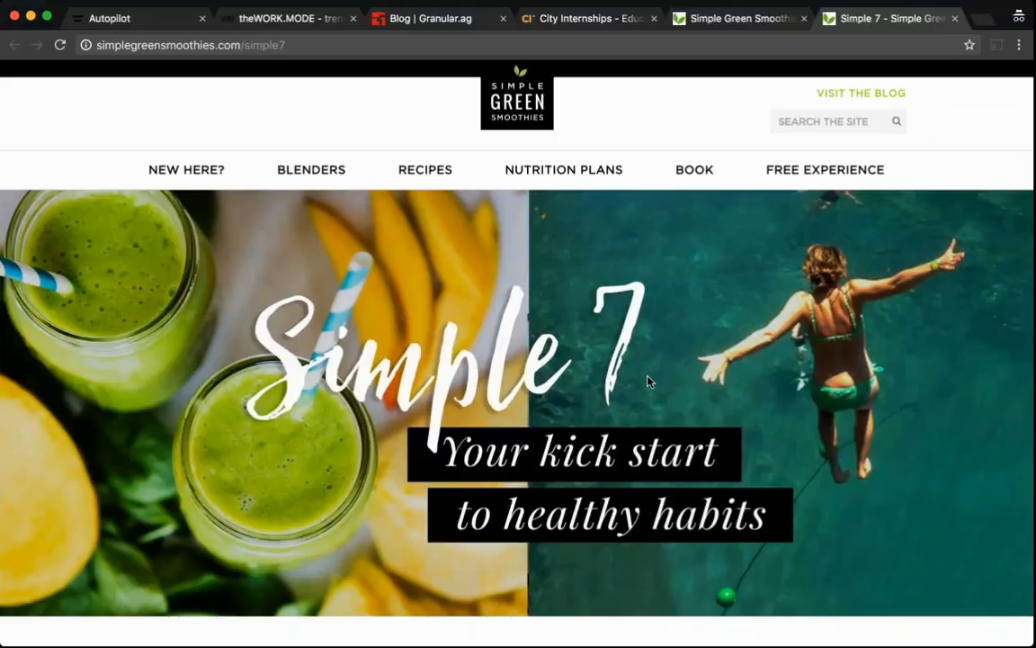
Return to Autopilot and open the Dashboard
left_click(147, 17)
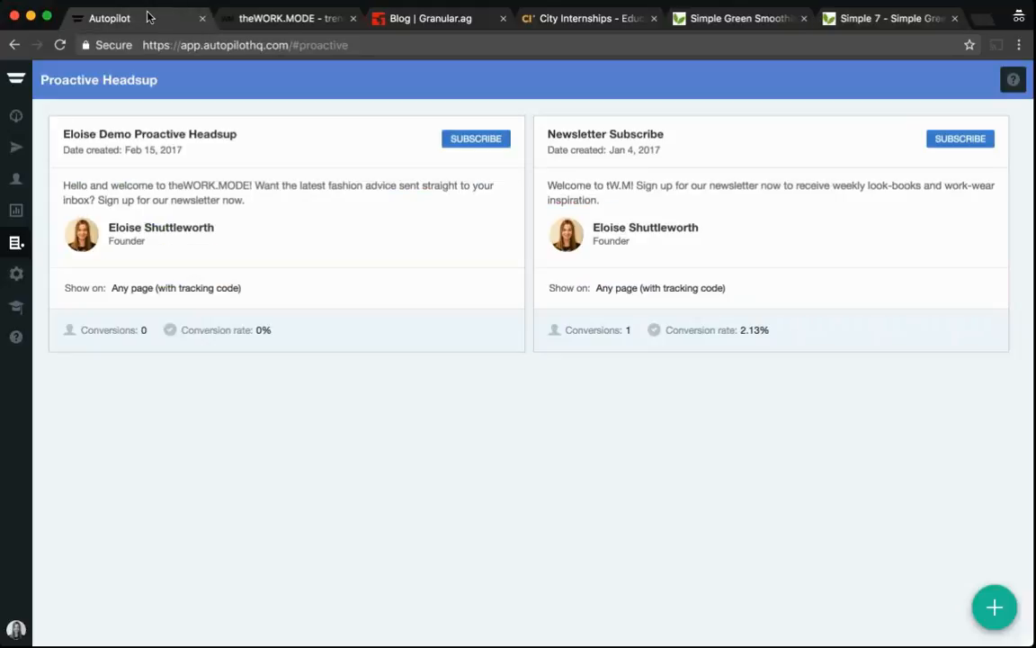
left_click(17, 117)
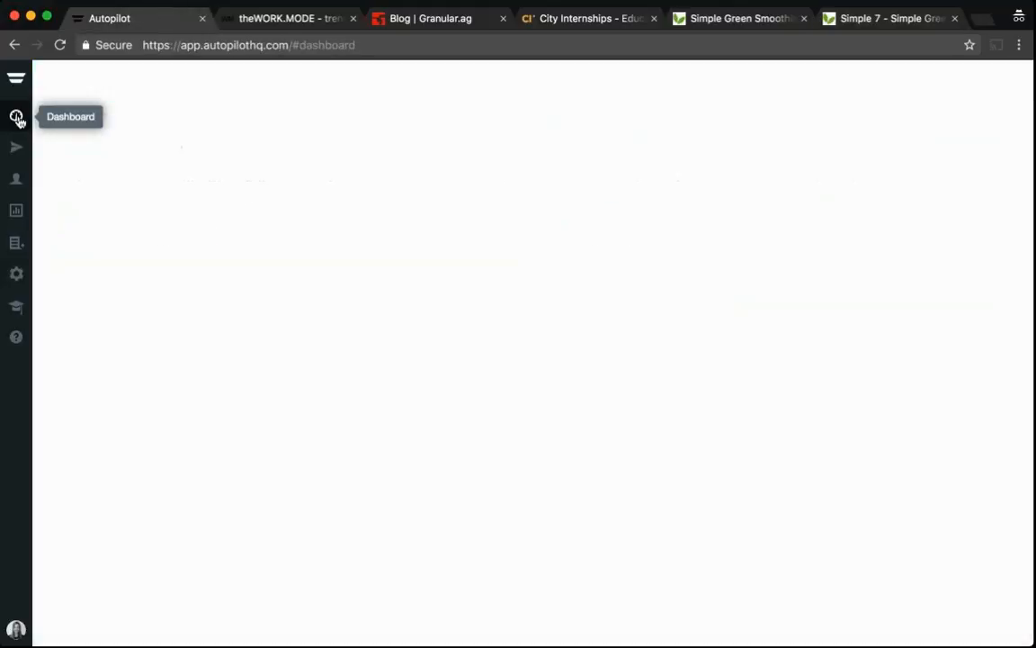